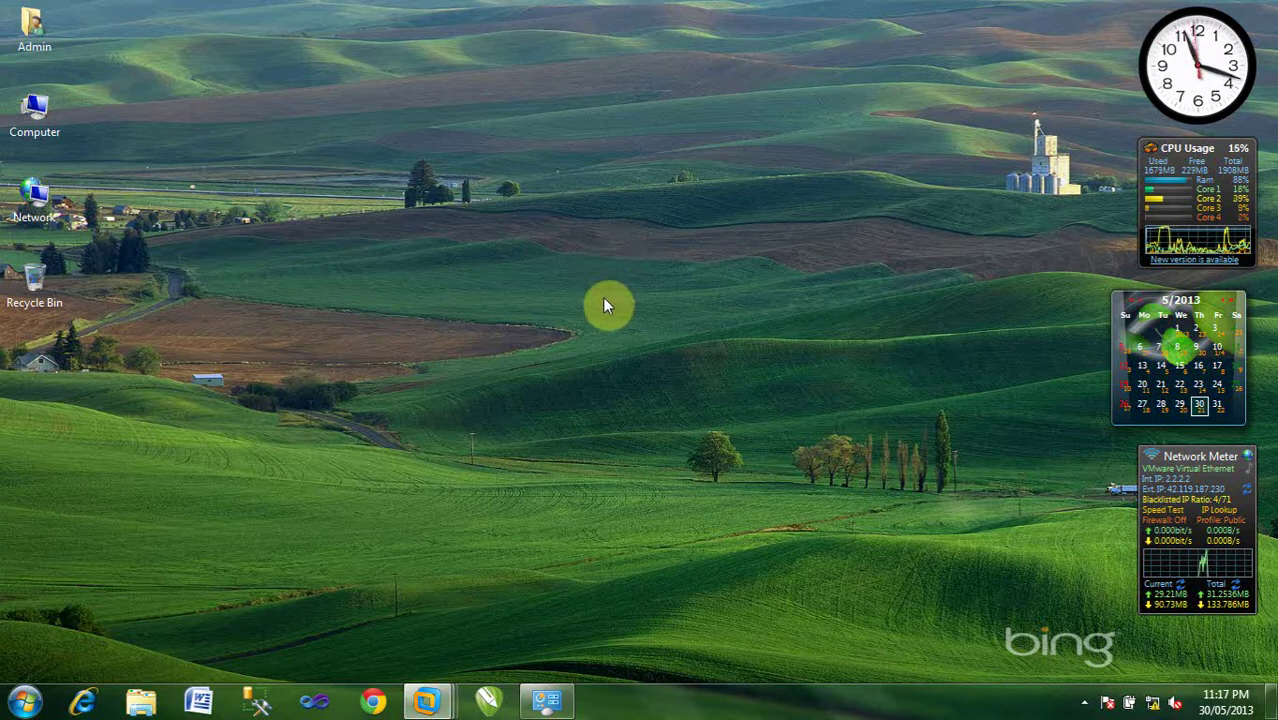
Step: Switch to the Windows Server 2008 virtual machine in VMware Workstation and show it in full screen
mouse_move(1163, 332)
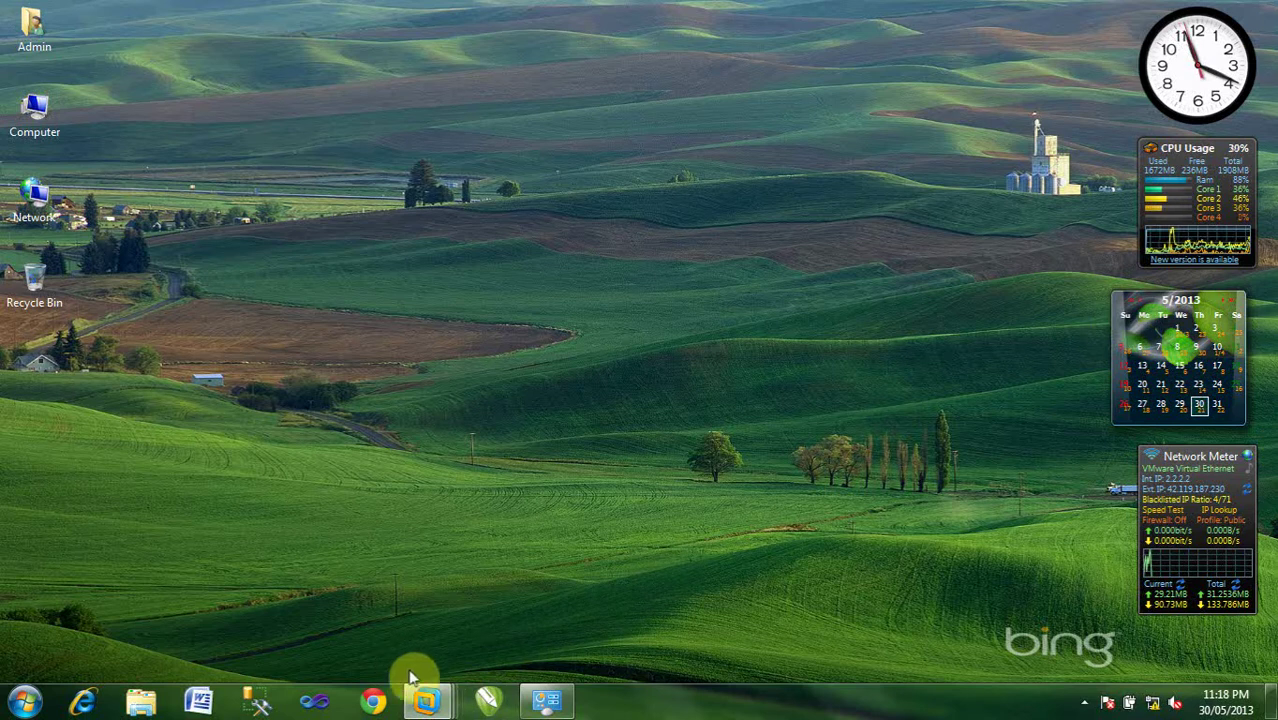
mouse_move(427, 700)
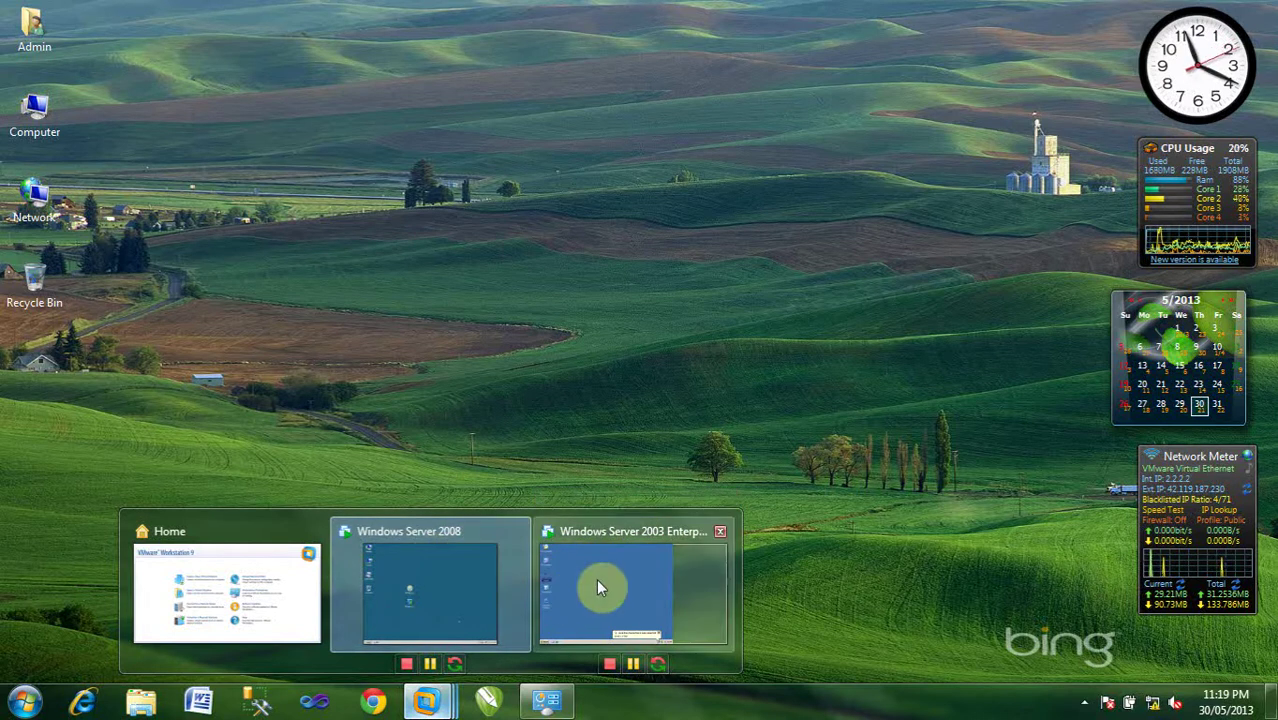
left_click(476, 600)
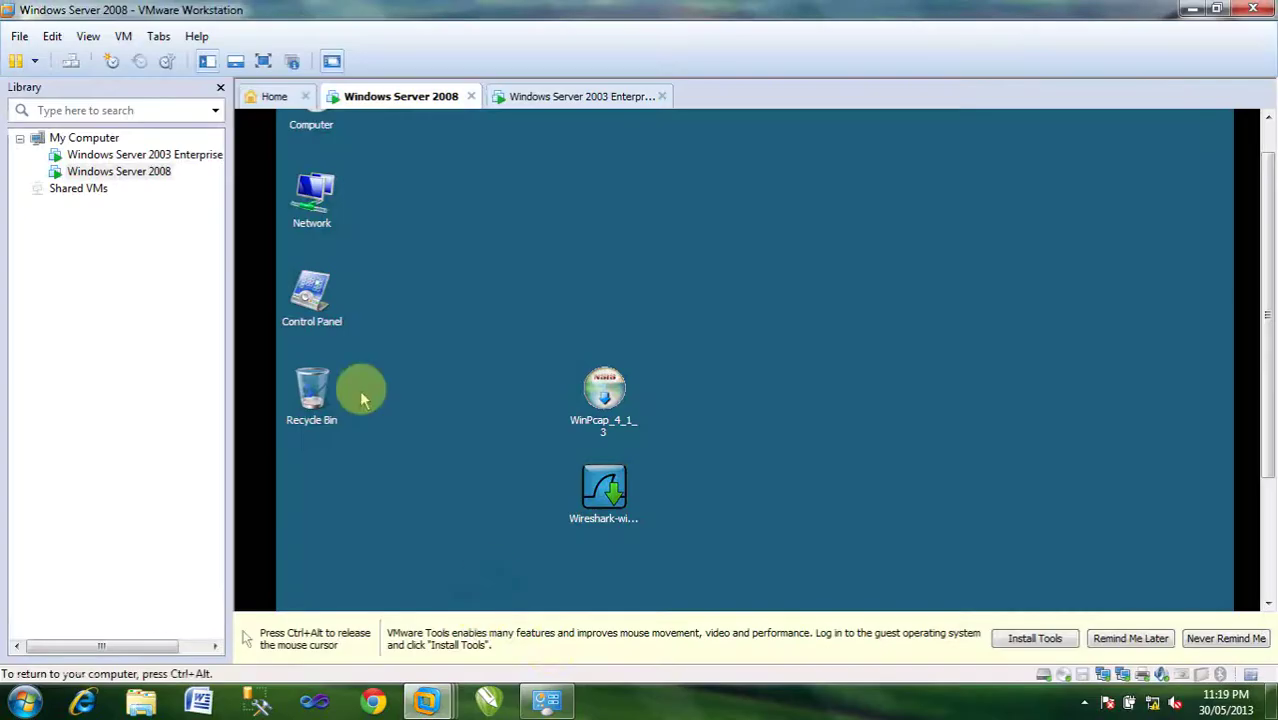
key("ctrl+alt")
left_click(727, 245)
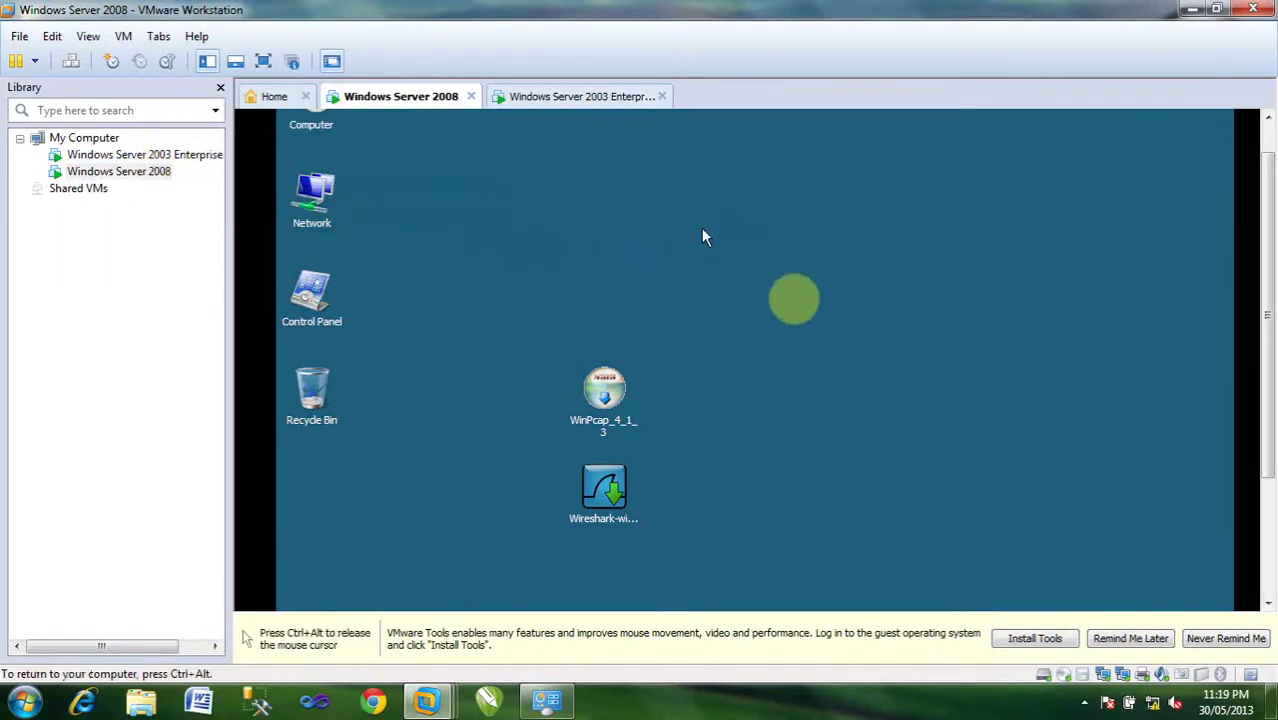
key("ctrl+alt")
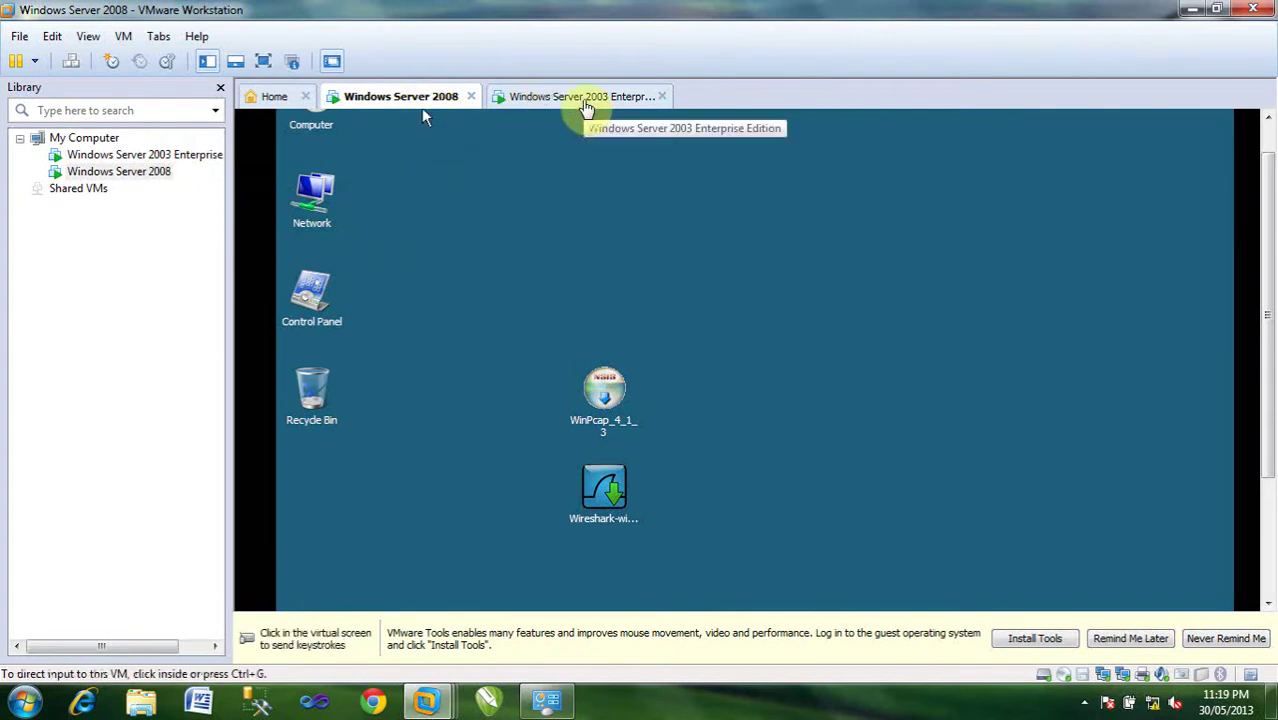
left_click(263, 61)
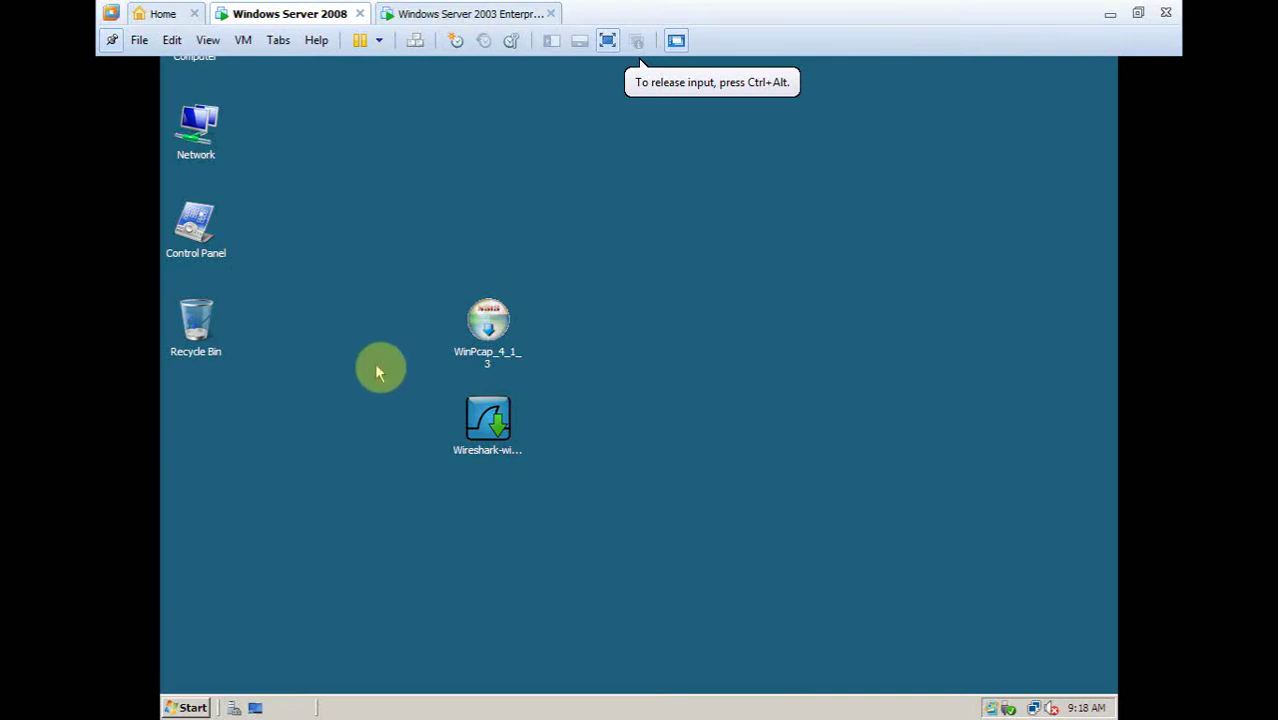
Step: Open the Network and Sharing Center on Windows Server 2008 and bring up its list of managed network connections
right_click(216, 123)
left_click(266, 255)
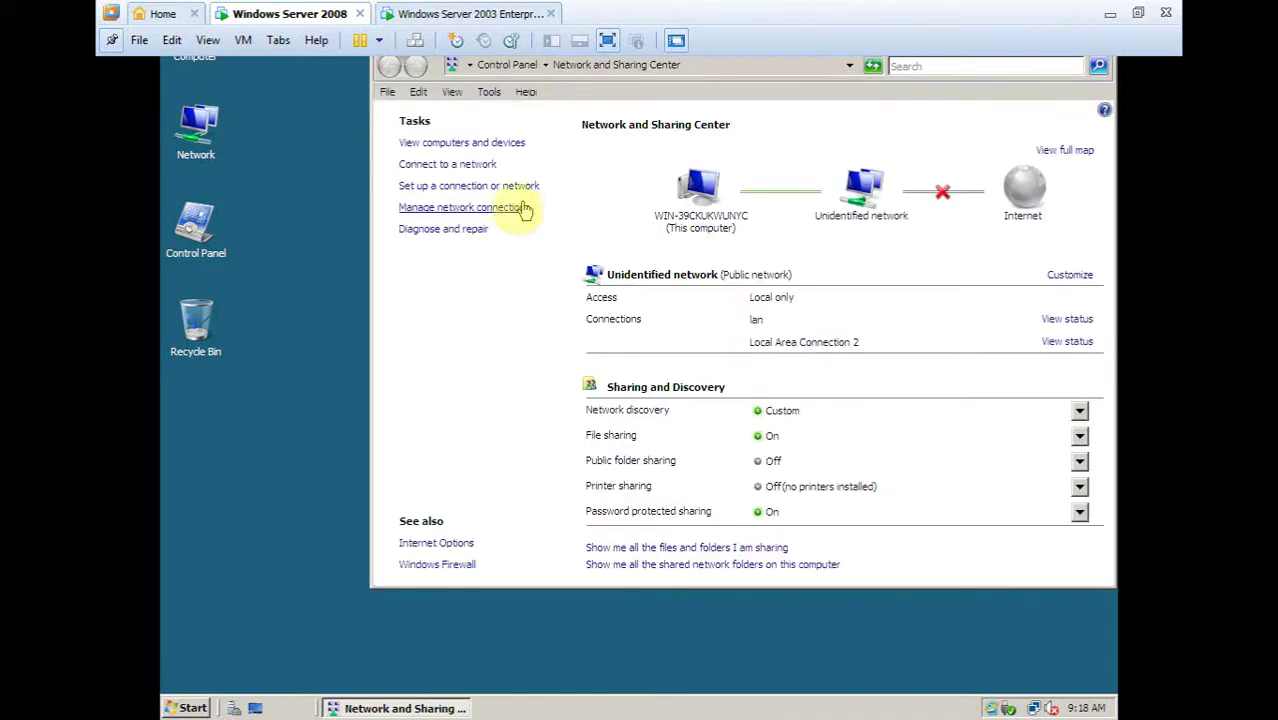
left_click(450, 187)
left_click(458, 206)
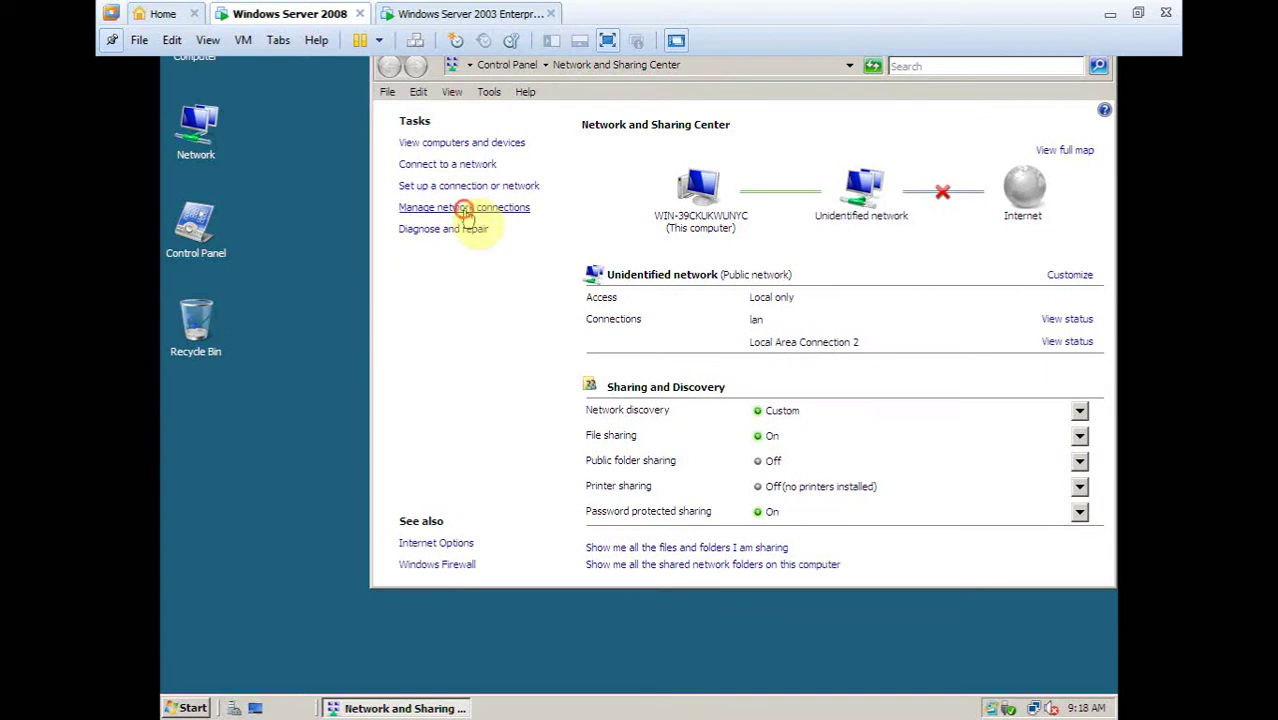
left_click(302, 234)
left_click(445, 229)
left_click(293, 231)
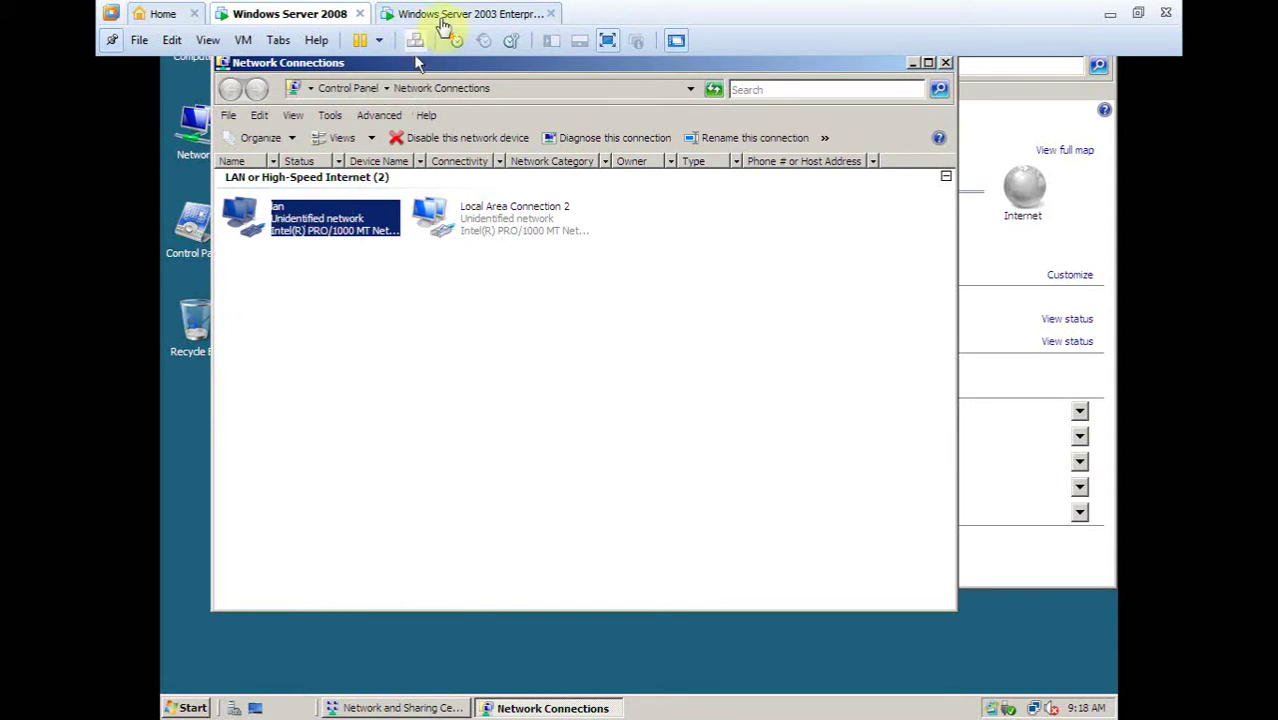
Step: Check the TCP/IPv4 settings of the lan connection on Windows Server 2008, leaving them without changes
left_click(353, 228)
right_click(345, 222)
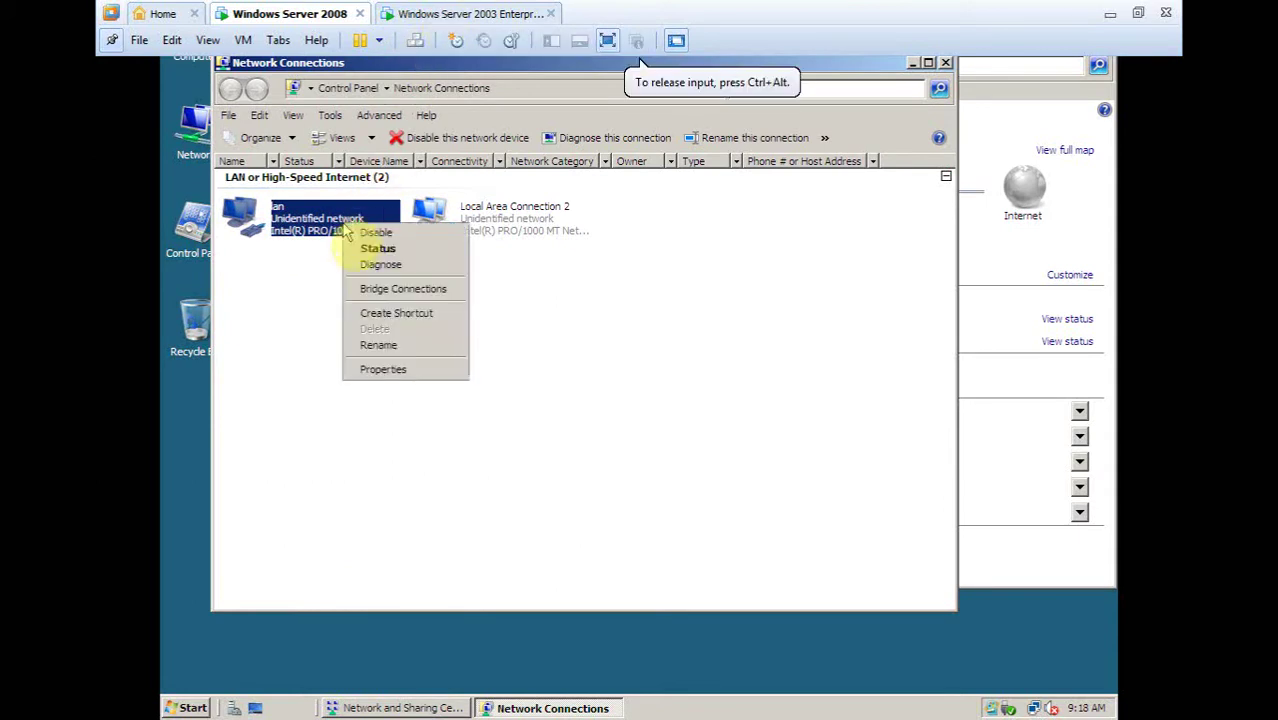
left_click(393, 368)
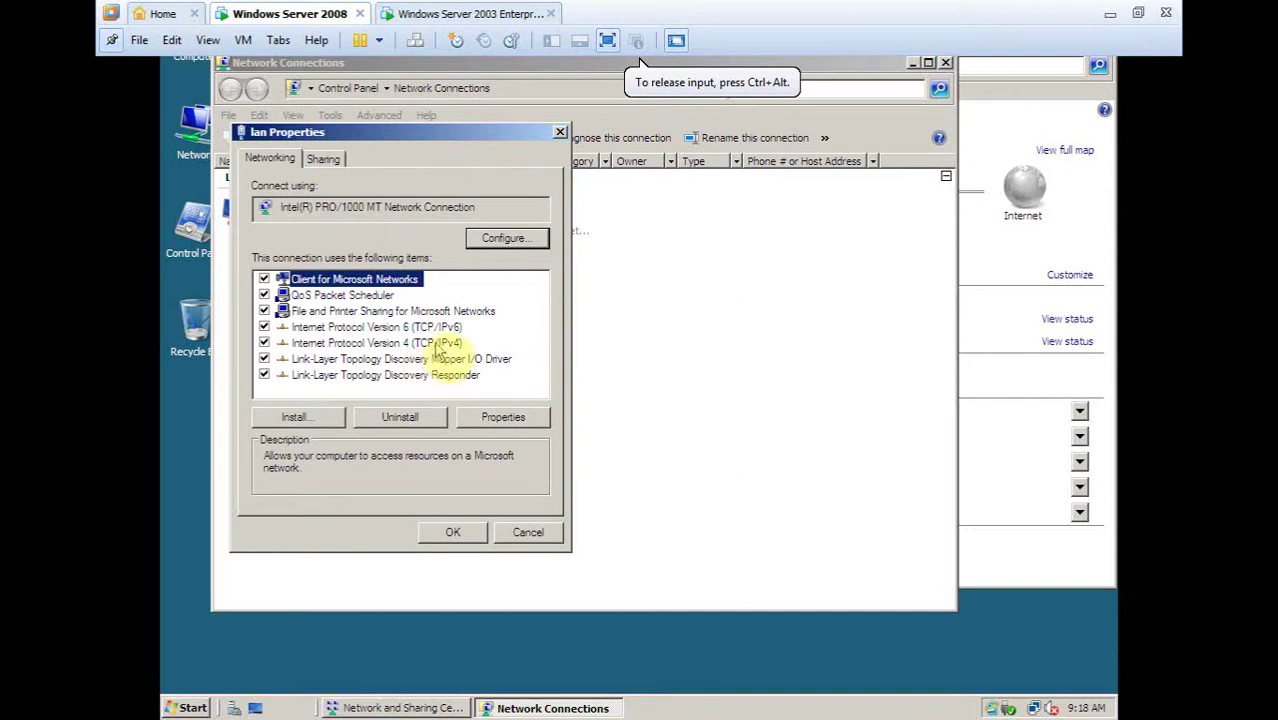
double_click(436, 343)
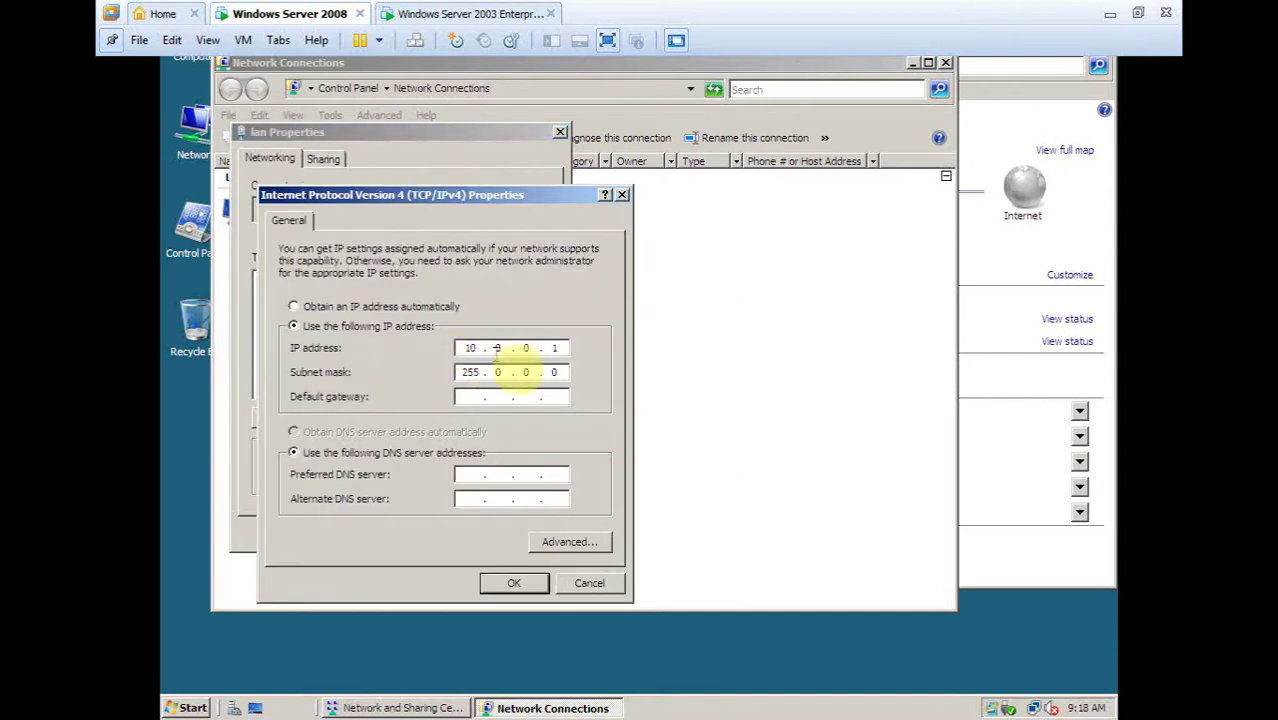
left_click(589, 582)
left_click(530, 531)
Step: Switch to the Windows Server 2003 virtual machine and check the TCP/IP settings of its Local Area Connection
left_click(485, 13)
right_click(301, 250)
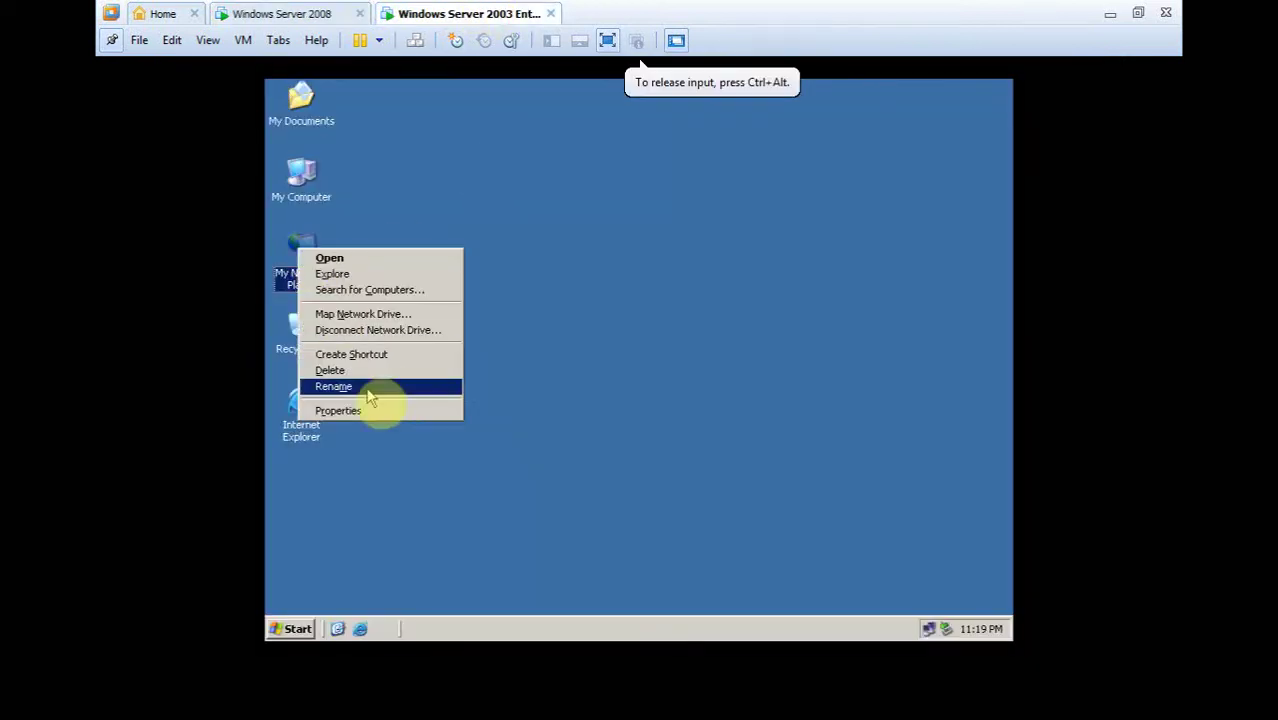
left_click(338, 410)
right_click(405, 247)
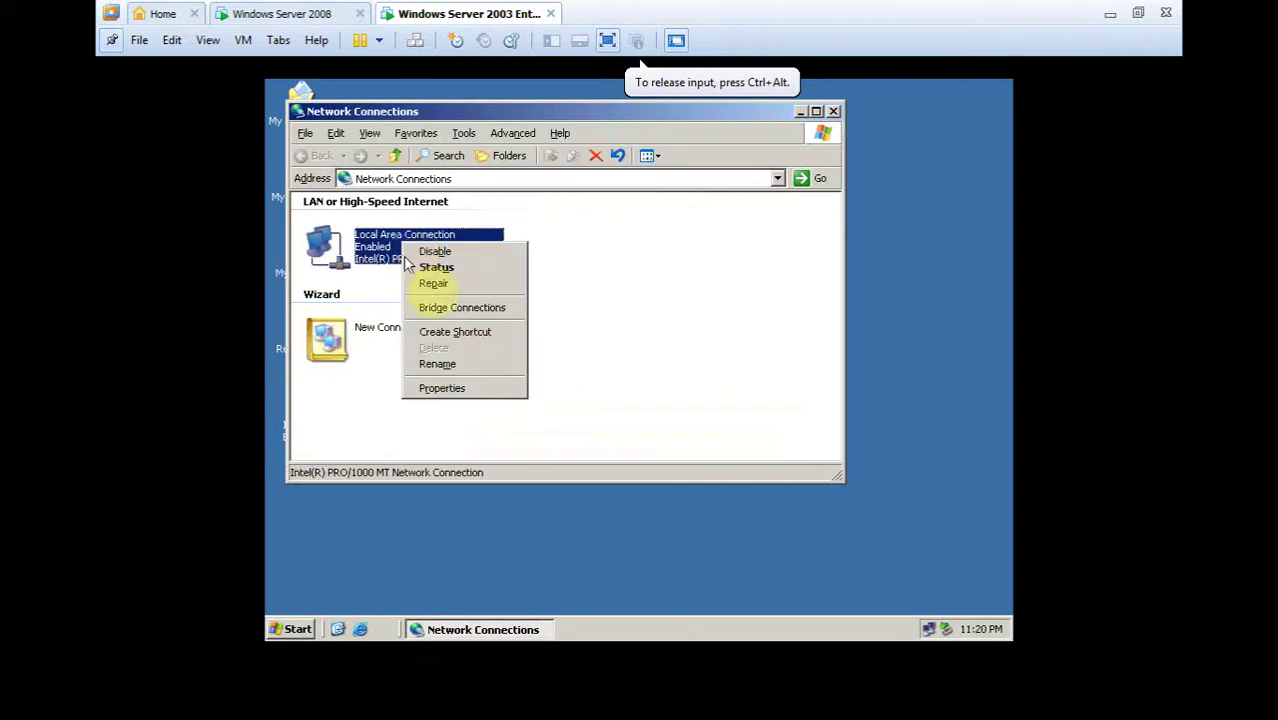
left_click(455, 389)
double_click(458, 368)
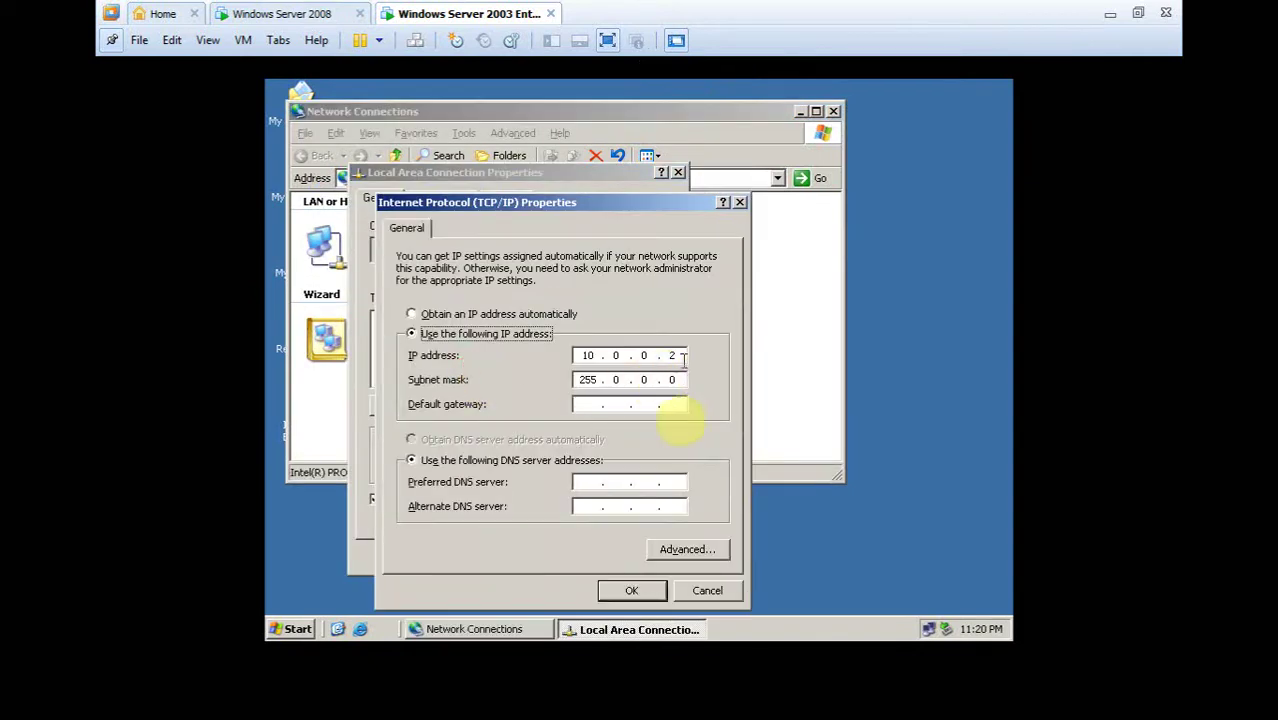
left_click(708, 589)
left_click(649, 556)
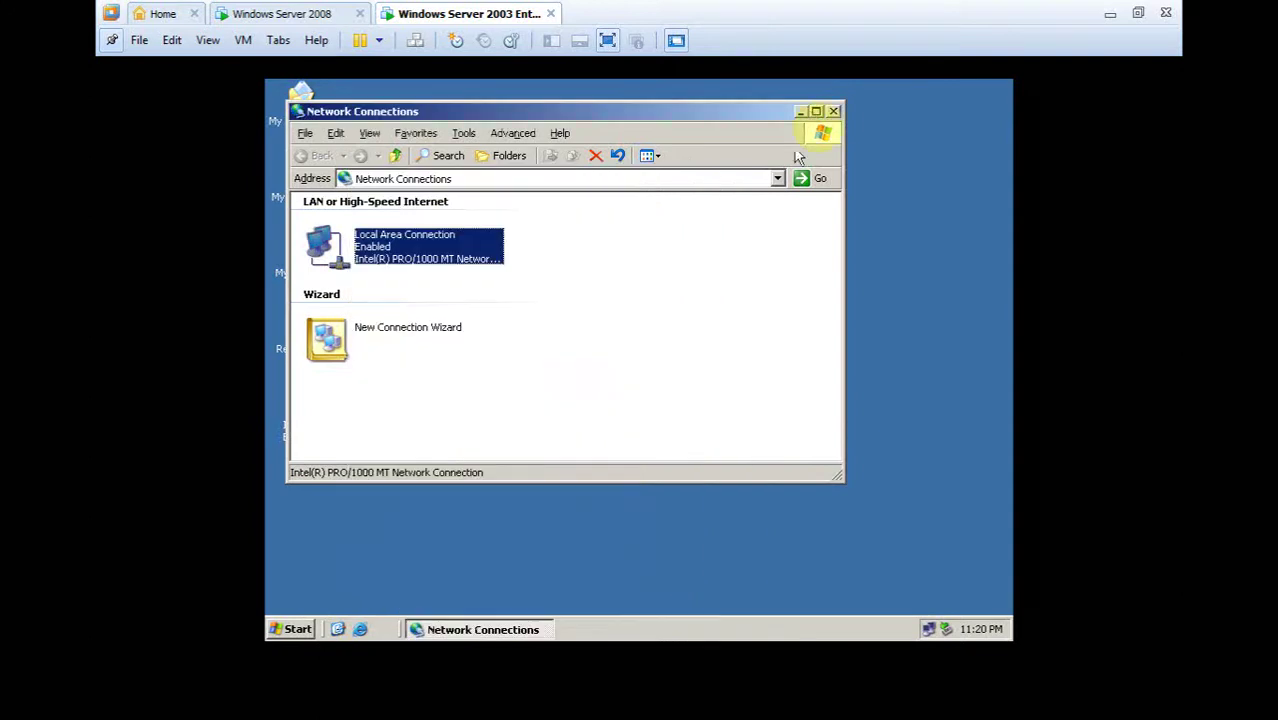
Step: Close Network Connections on Windows Server 2003 and run ping 10.0.0.1 -t
left_click(833, 111)
key("super+r")
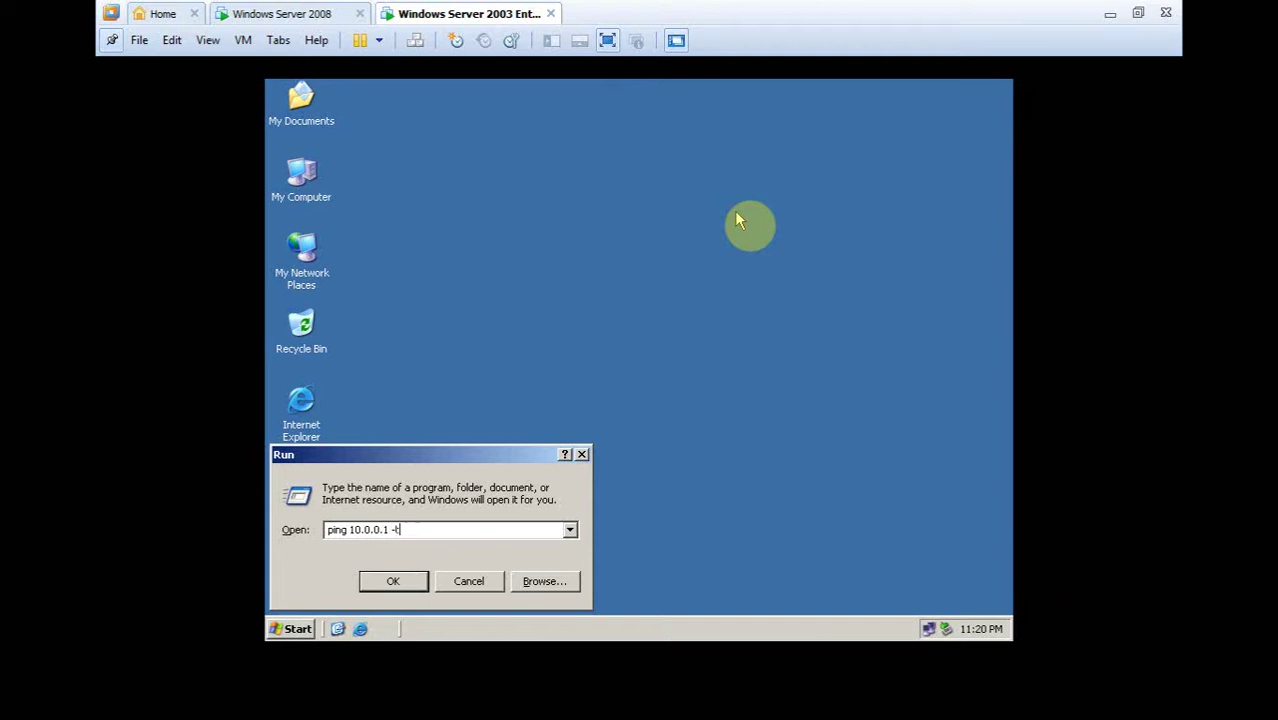
key("Return")
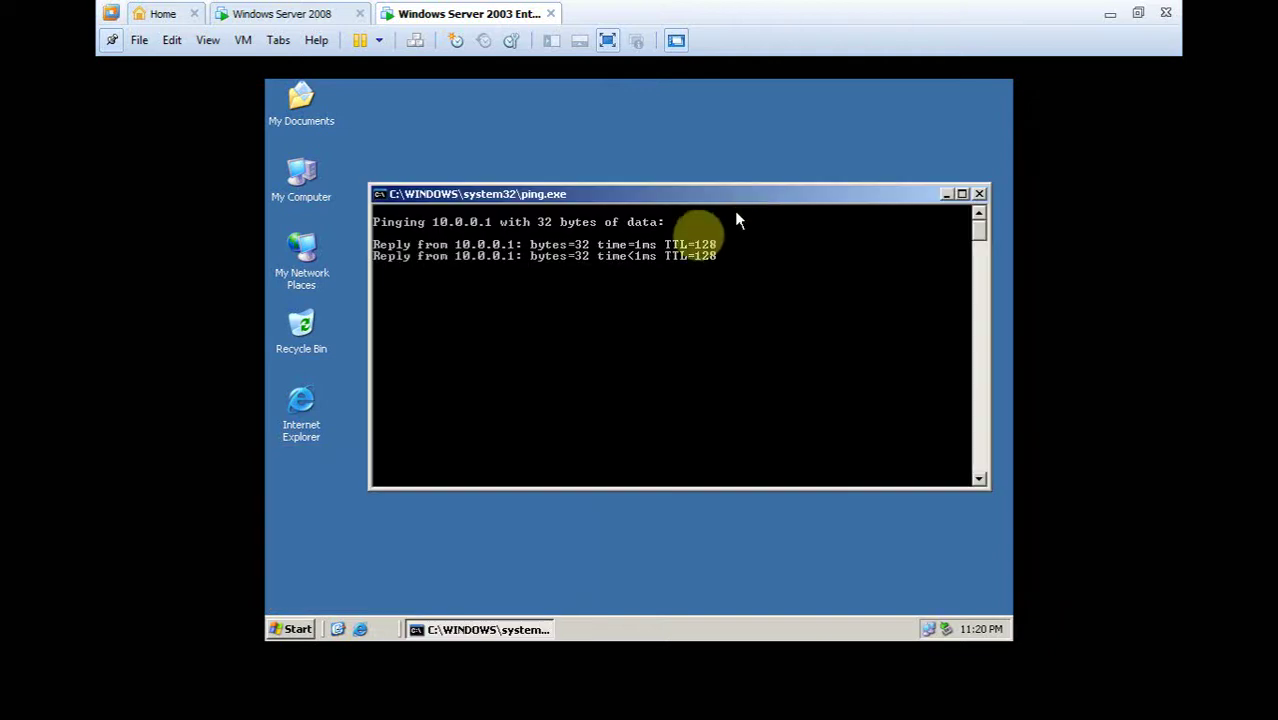
Step: Return to the Windows Server 2008 virtual machine and run ping 10.0.0.2 -t
left_click(307, 14)
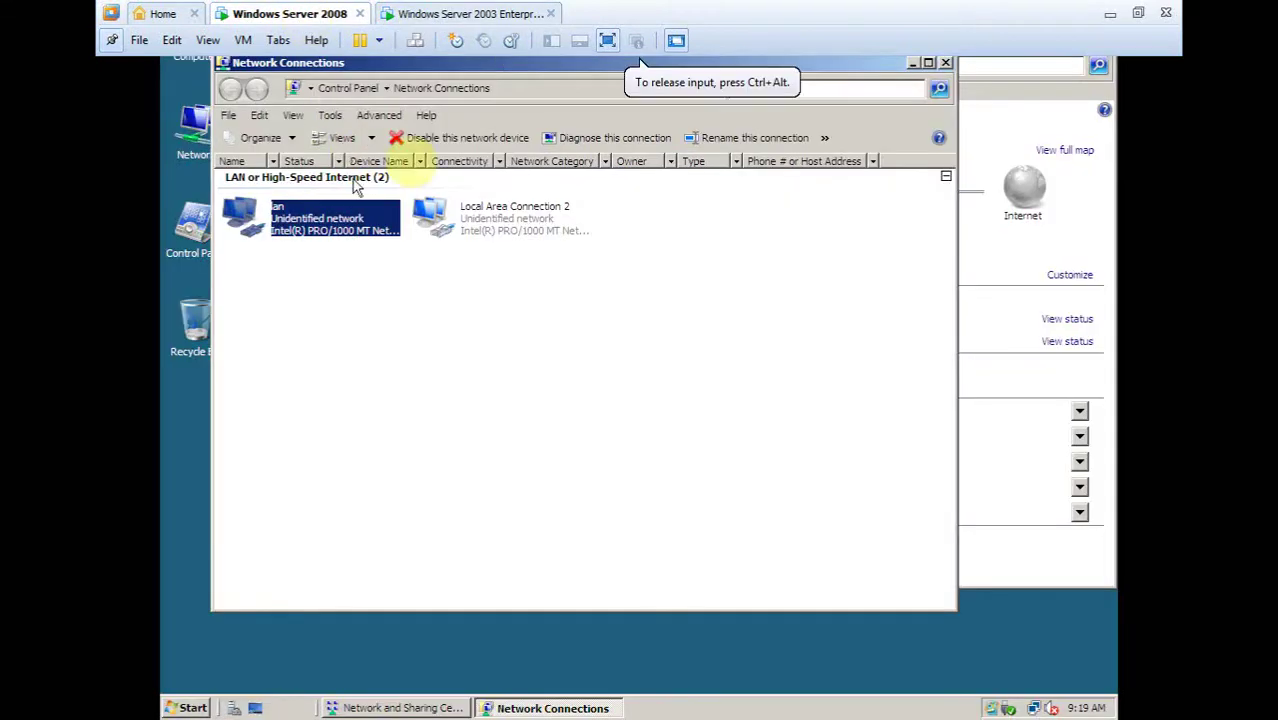
left_click(1068, 127)
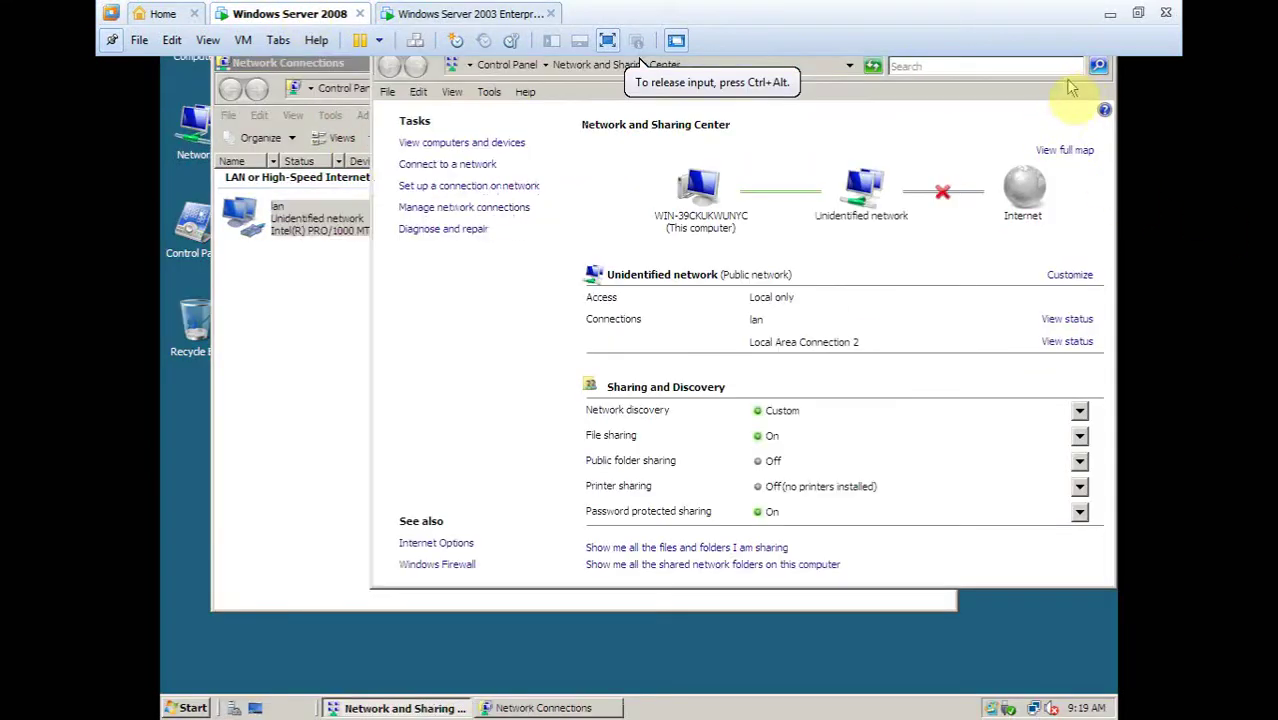
left_click(330, 88)
left_click(507, 390)
key("super+r")
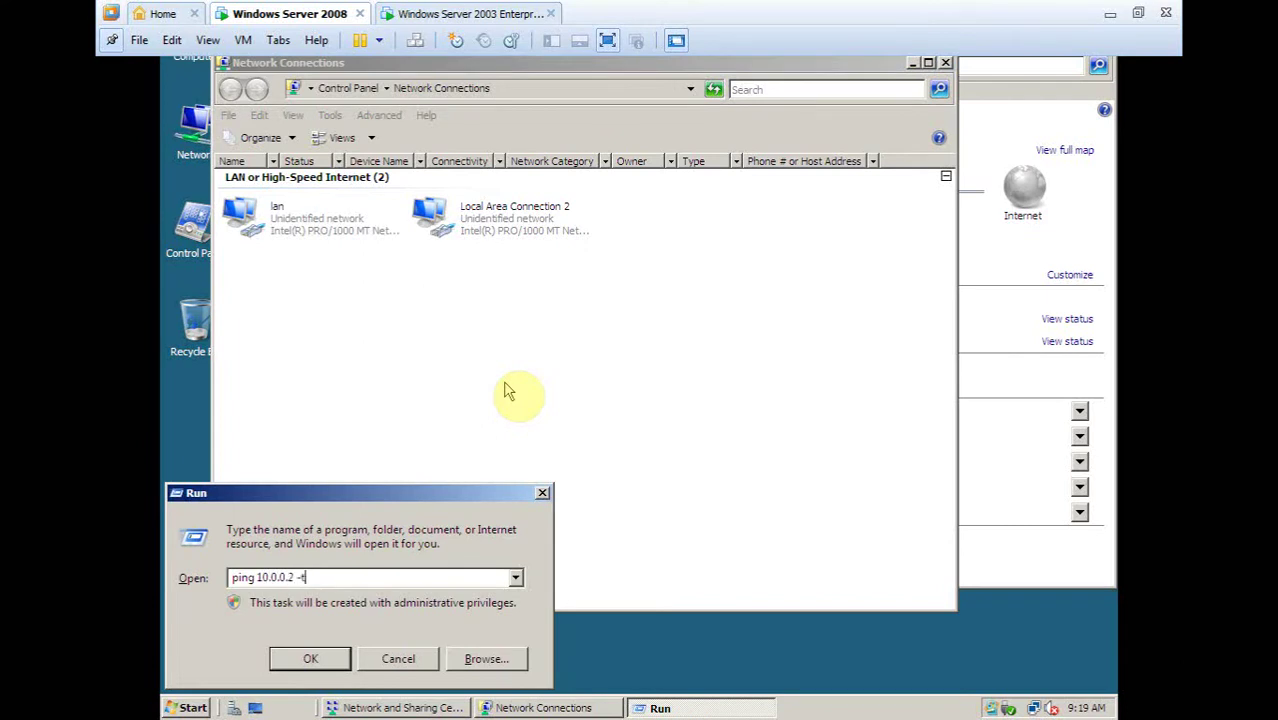
key("Return")
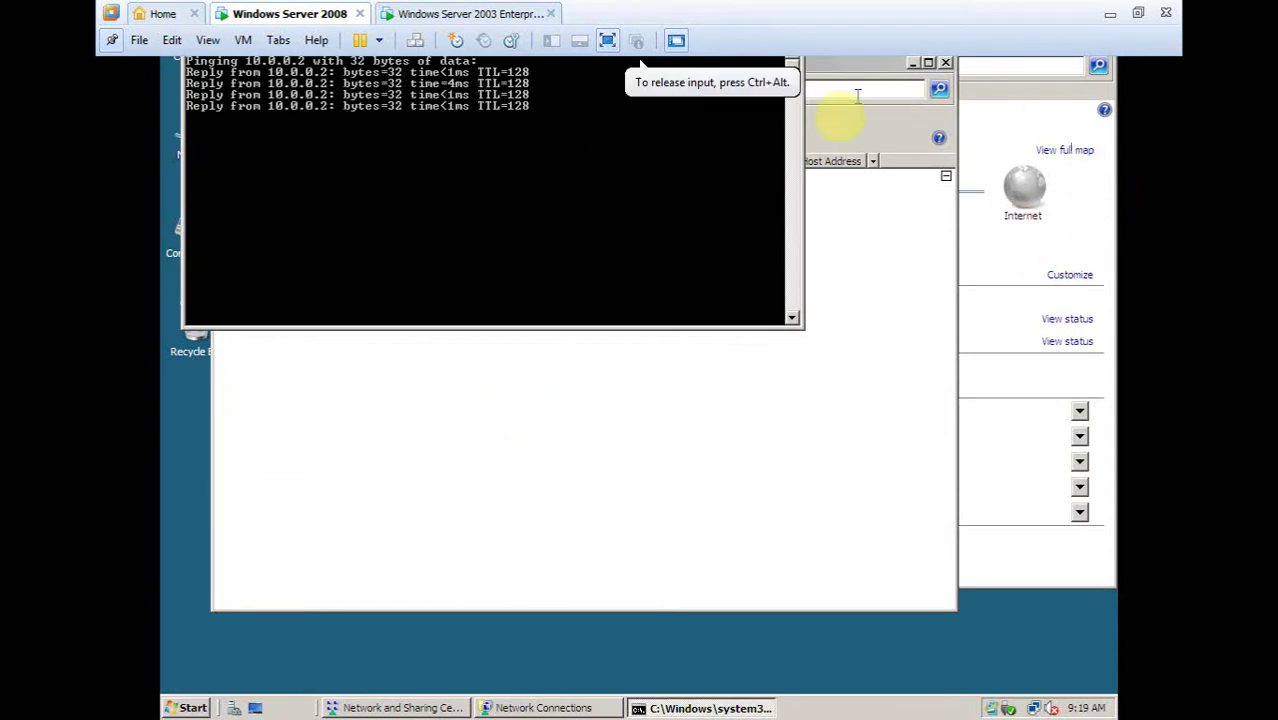
Step: Unpin the full-screen toolbar and close the Network and Sharing Center, Network Connections and ping windows on Windows Server 2008
left_click(111, 40)
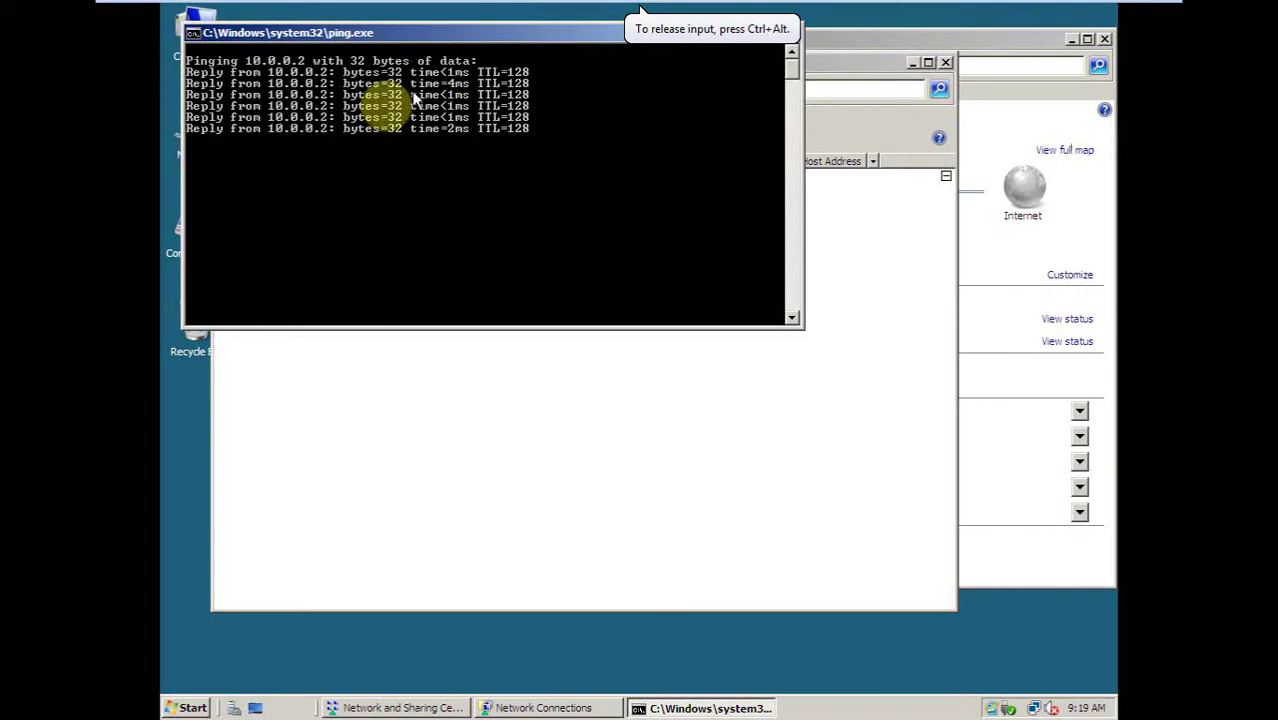
left_click(1104, 39)
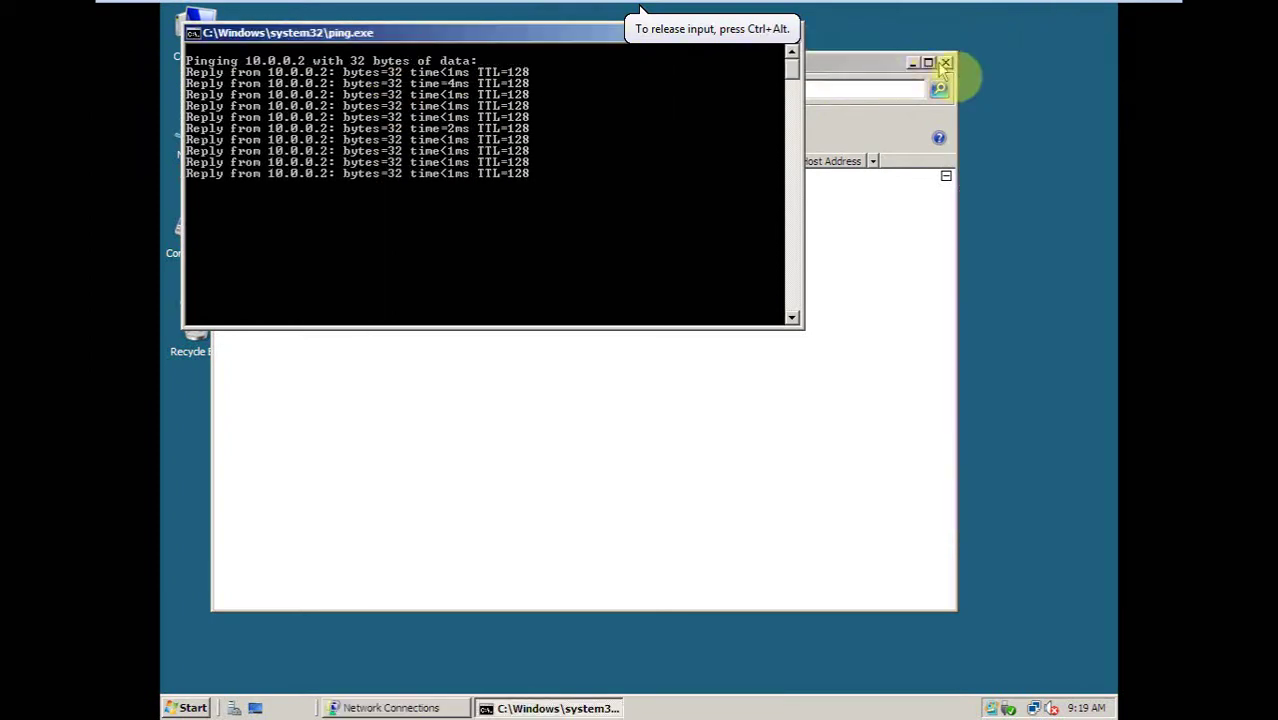
left_click(955, 65)
left_click(830, 68)
left_click_drag(830, 72, 938, 163)
left_click(1053, 155)
left_click(696, 35)
left_click_drag(700, 40, 863, 215)
left_click(955, 205)
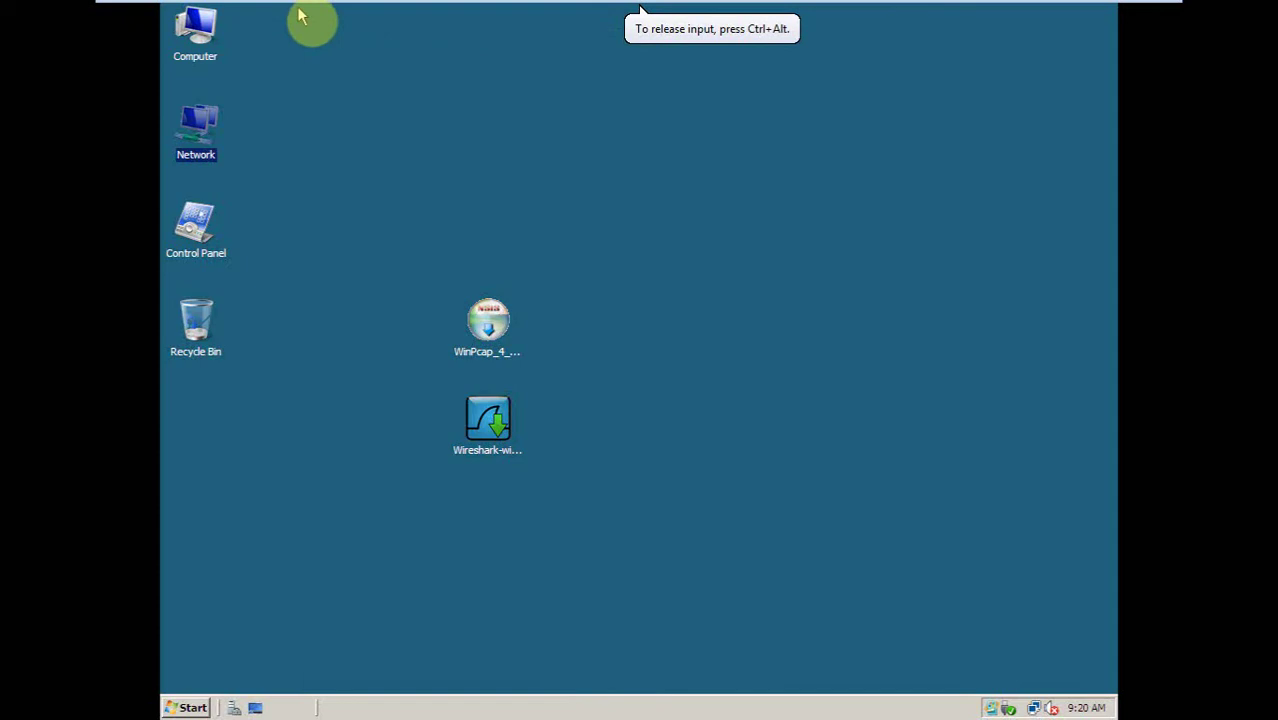
Step: Release the input from the Windows Server 2008 virtual machine, then reveal and pin the full-screen toolbar
key("ctrl+alt")
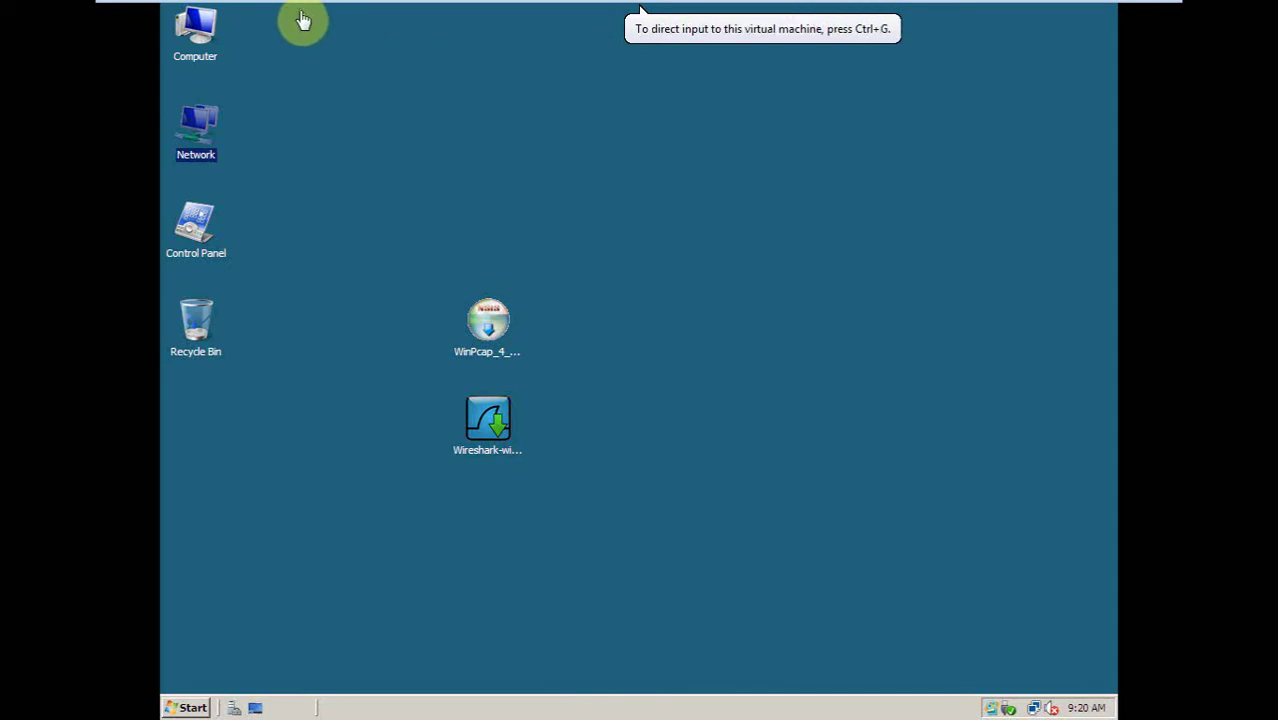
left_click(300, 16)
mouse_move(337, 6)
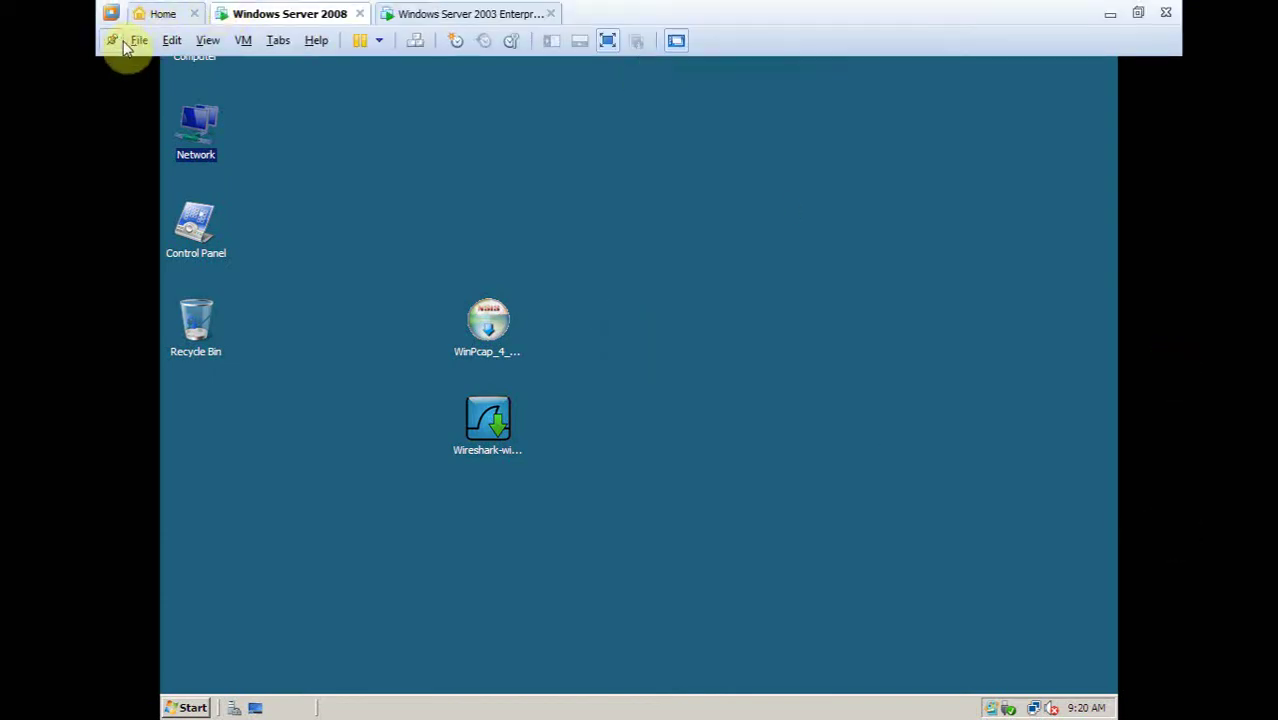
Step: Compare the two virtual machines, checking the continuous ping on Windows Server 2003 and the desktop of Windows Server 2008
left_click(493, 14)
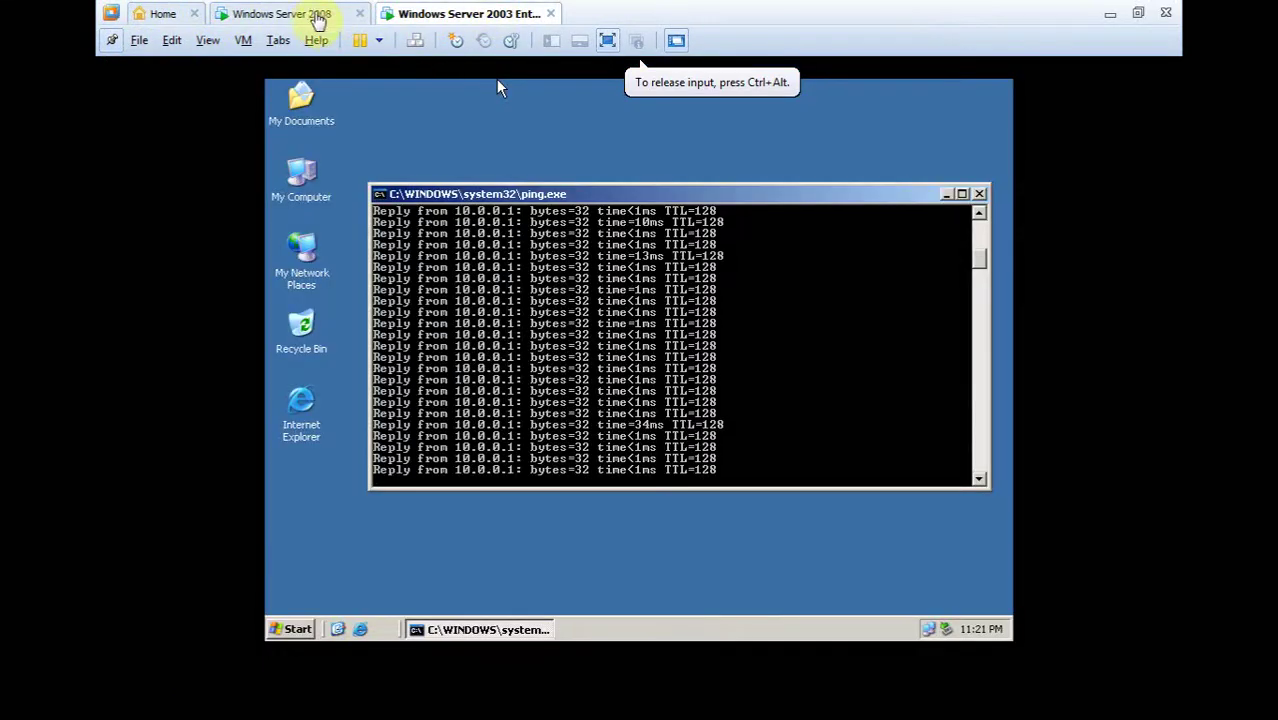
left_click(320, 14)
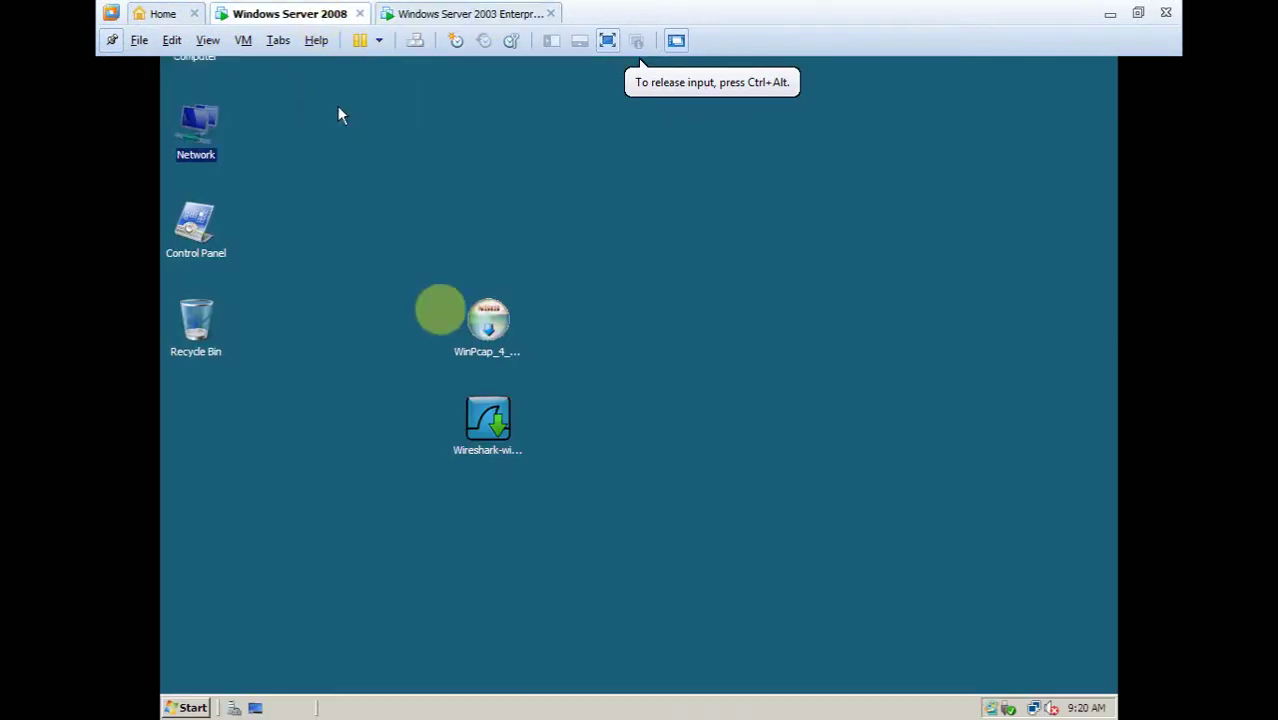
left_click(422, 14)
left_click(316, 14)
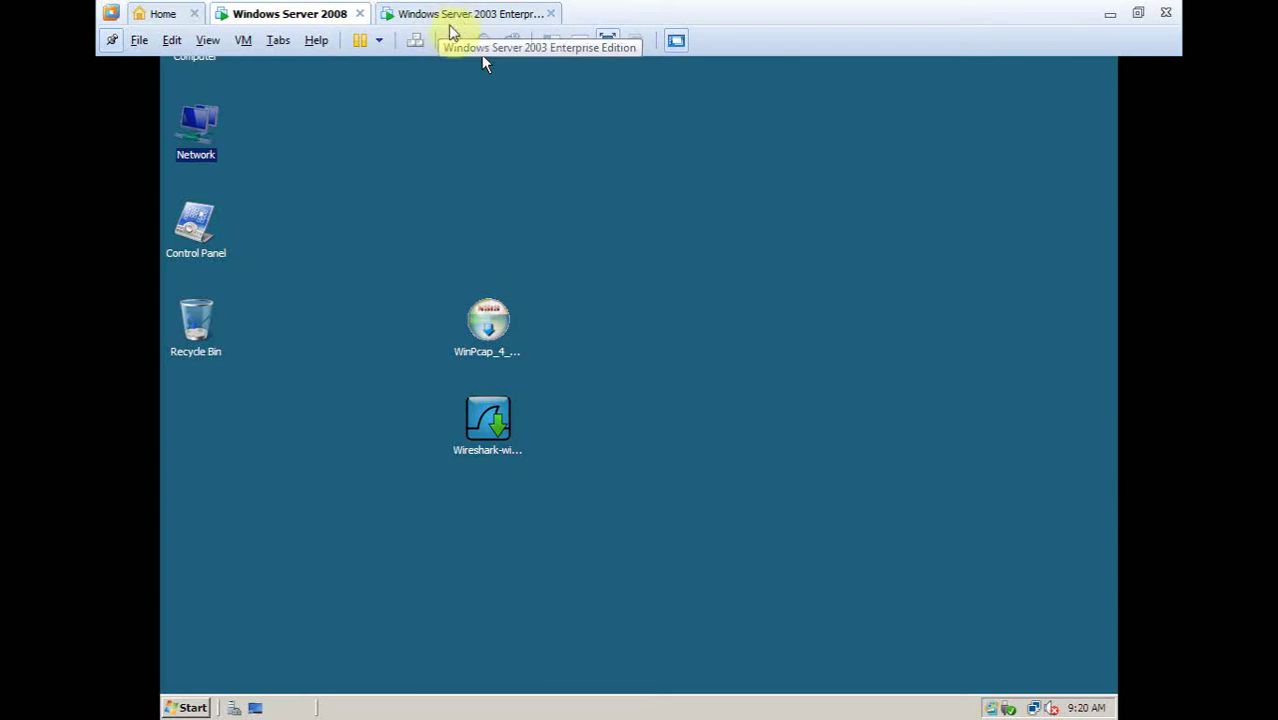
left_click(405, 85)
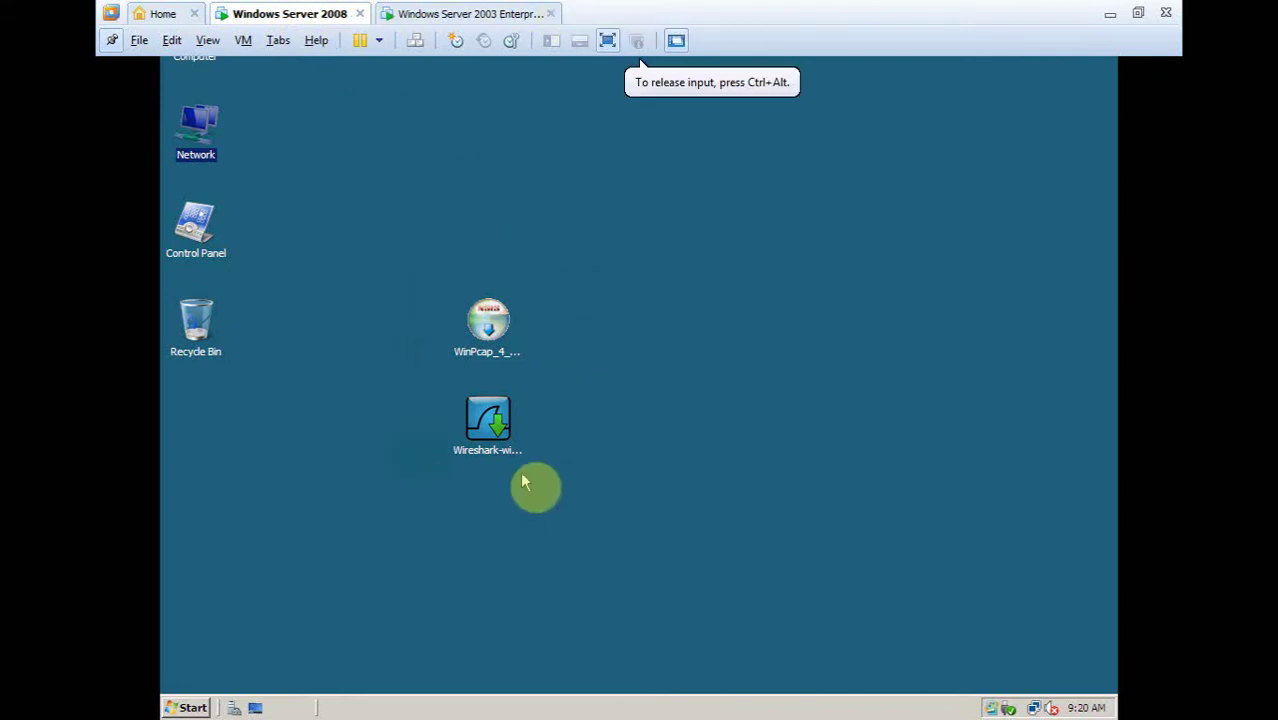
left_click(498, 14)
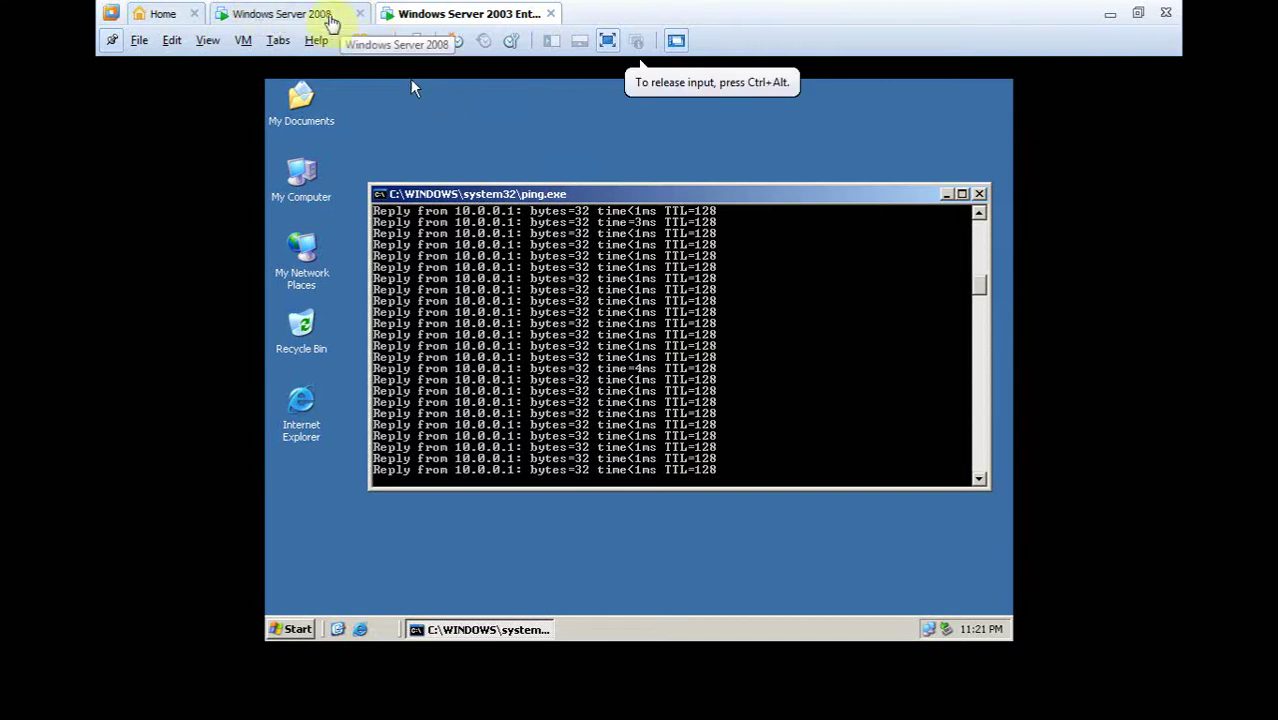
left_click(305, 16)
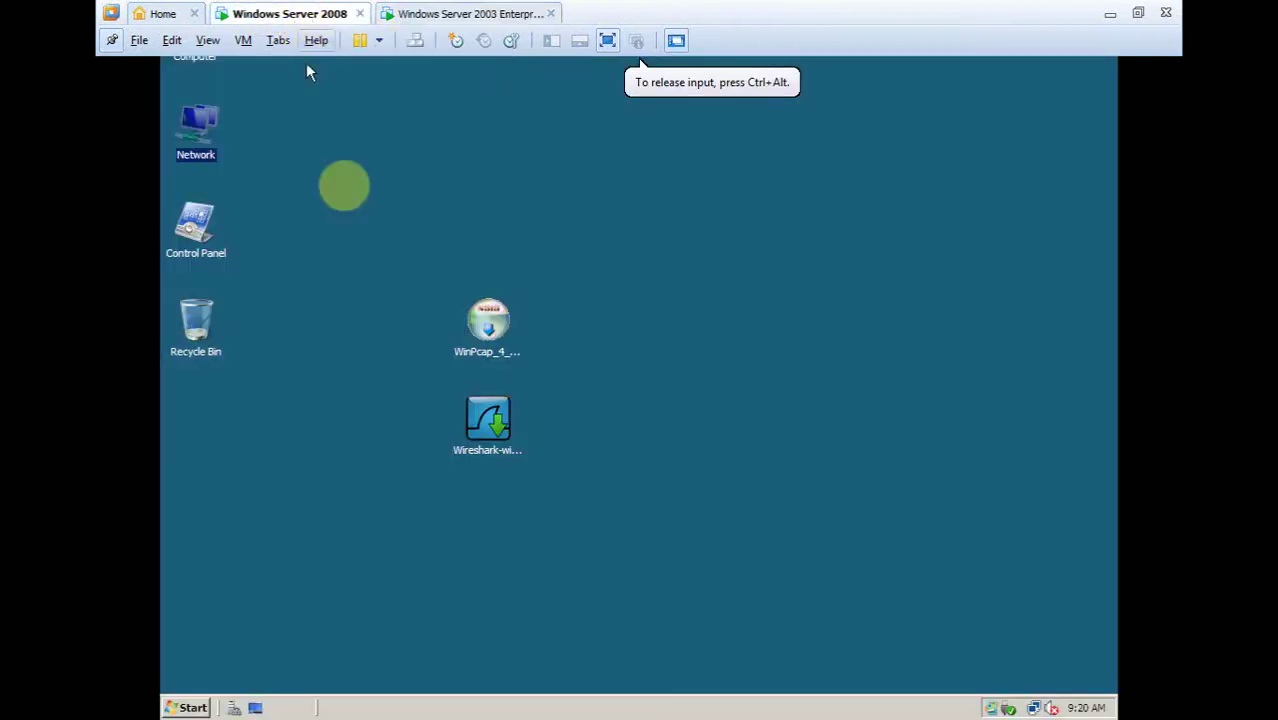
Step: Close the ping window on Windows Server 2003 and return to the Windows Server 2008 virtual machine
left_click(456, 14)
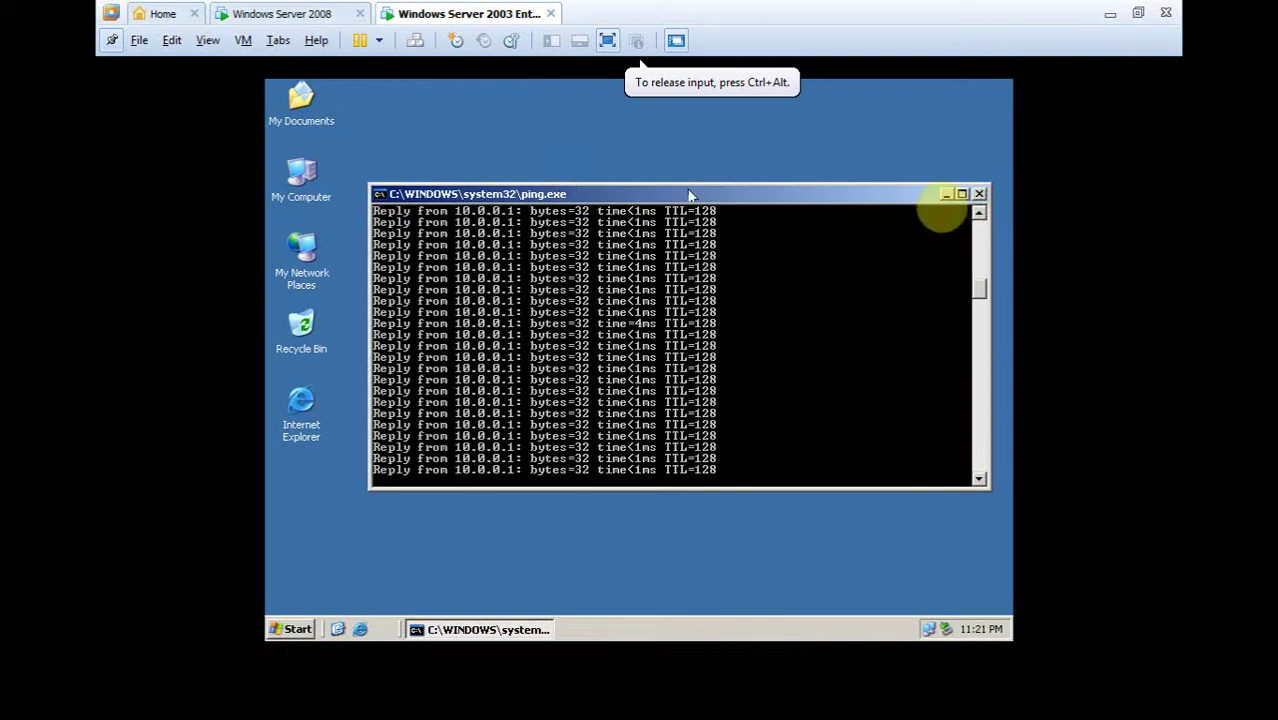
left_click(982, 196)
left_click(285, 14)
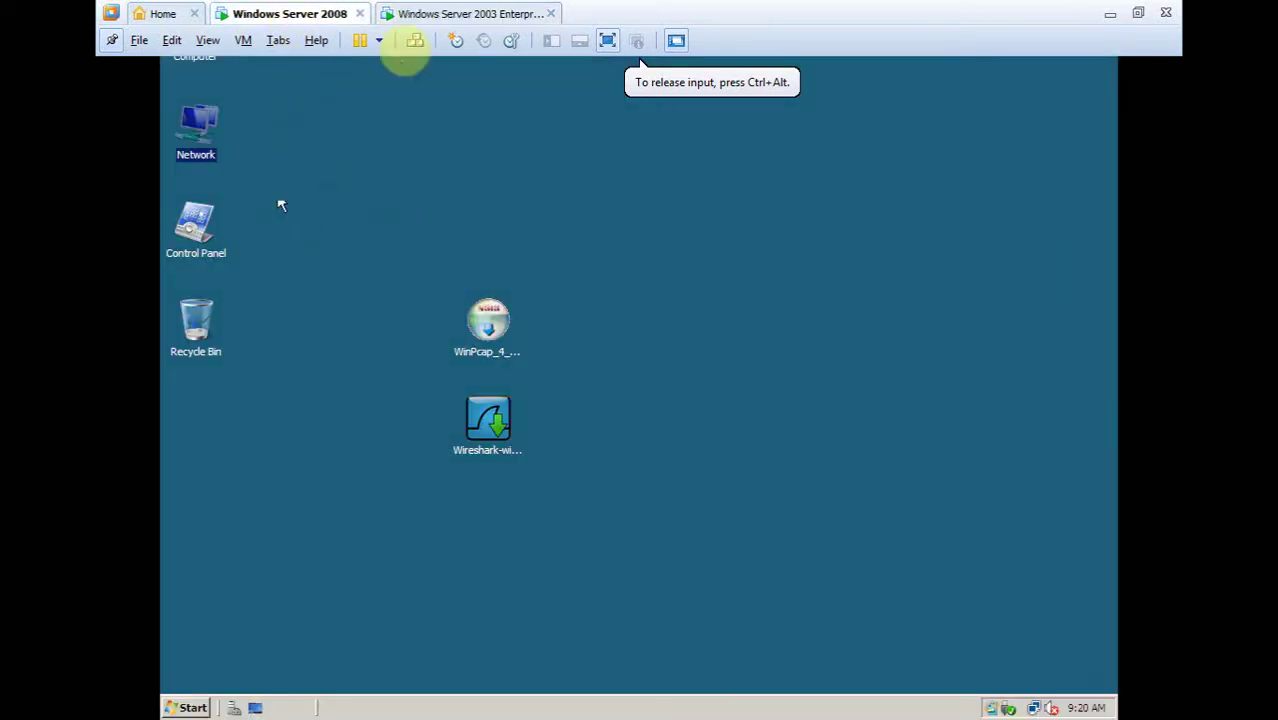
Step: Install WinPcap 4.1.3 on Windows Server 2008 from the desktop installer, accepting the license and default options
double_click(484, 334)
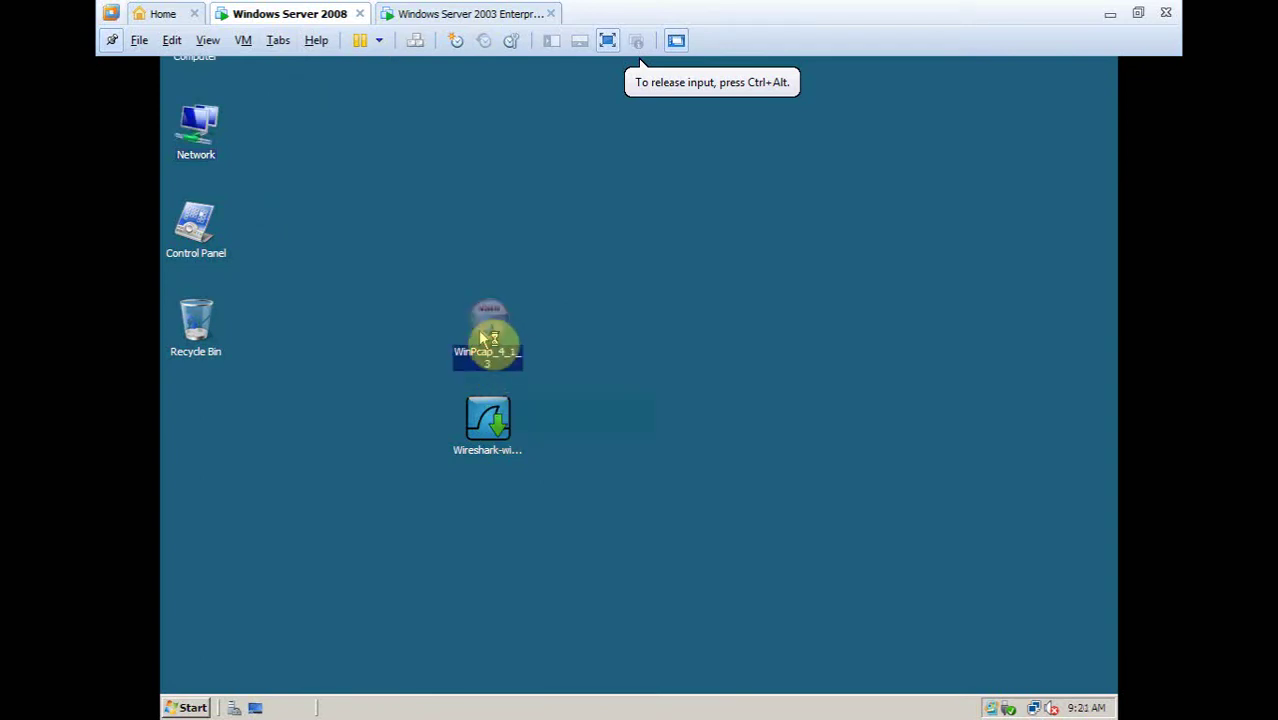
left_click(739, 505)
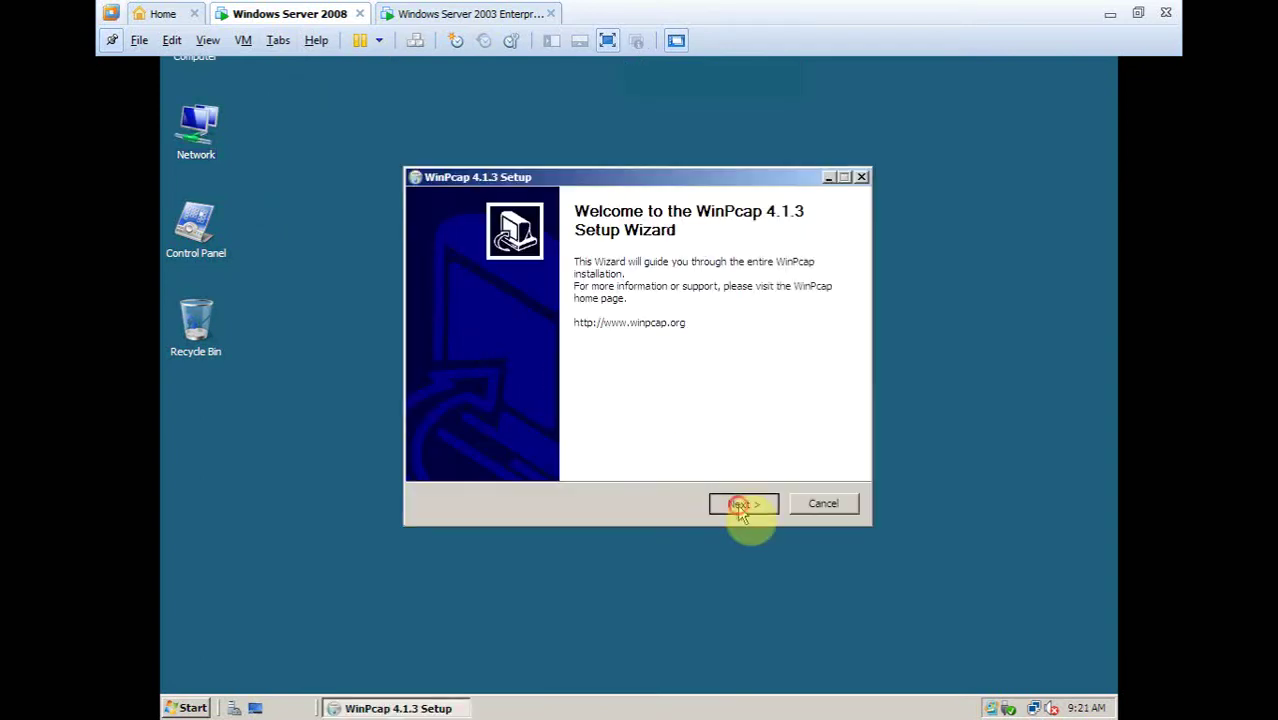
left_click(740, 504)
left_click(744, 505)
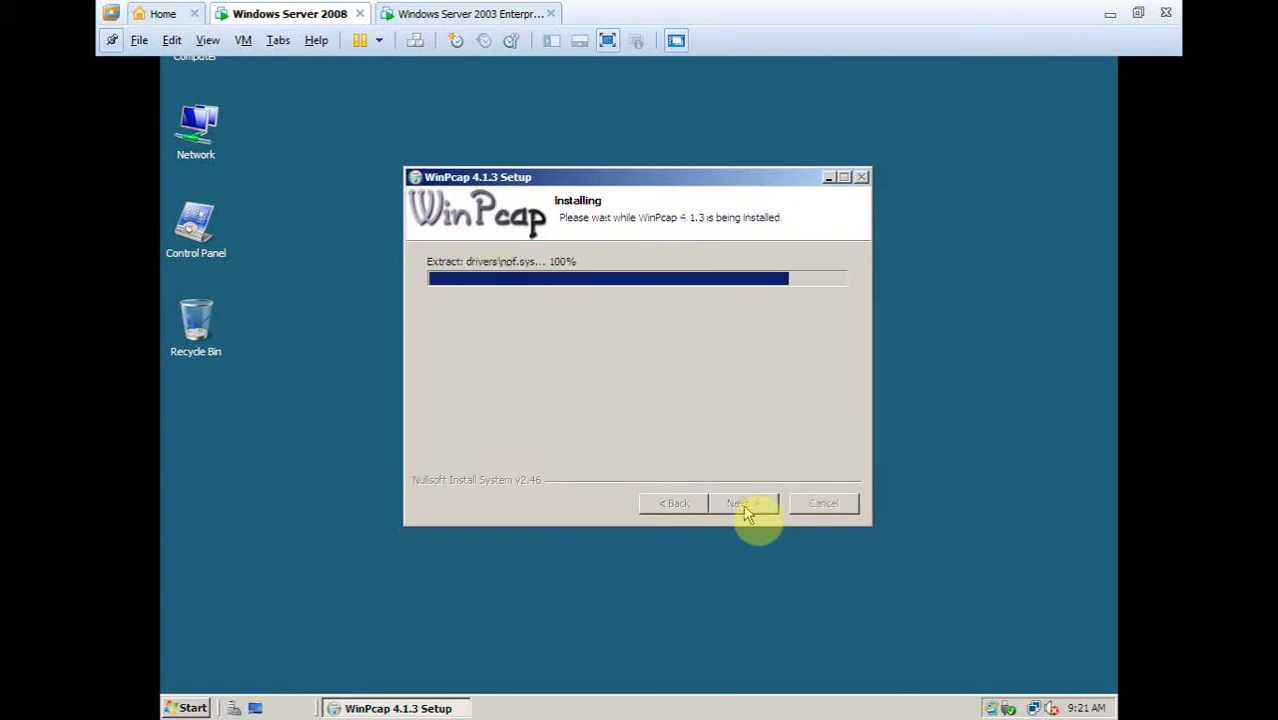
left_click(748, 508)
left_click(748, 508)
Step: Run the Wireshark 1.8.6 installer, add the desktop icon, and start installing with the default components in C:\Program Files\Wireshark
double_click(503, 423)
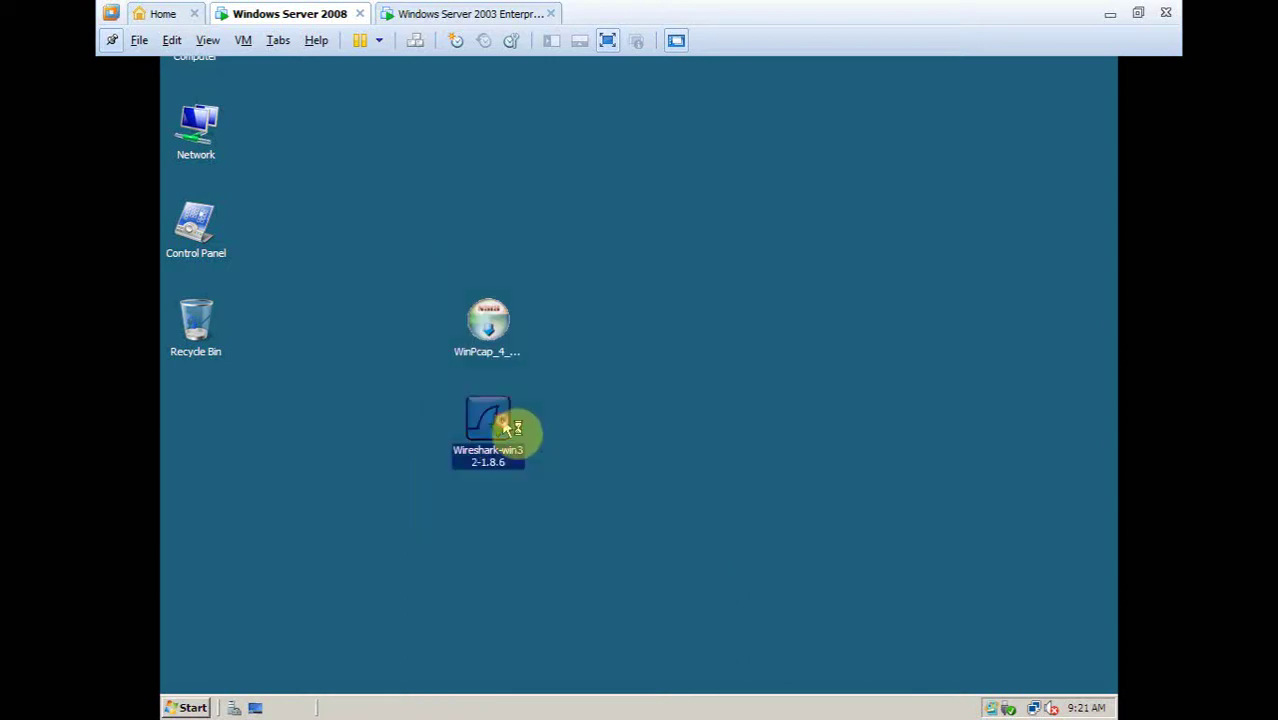
left_click(744, 503)
left_click(743, 503)
left_click(743, 503)
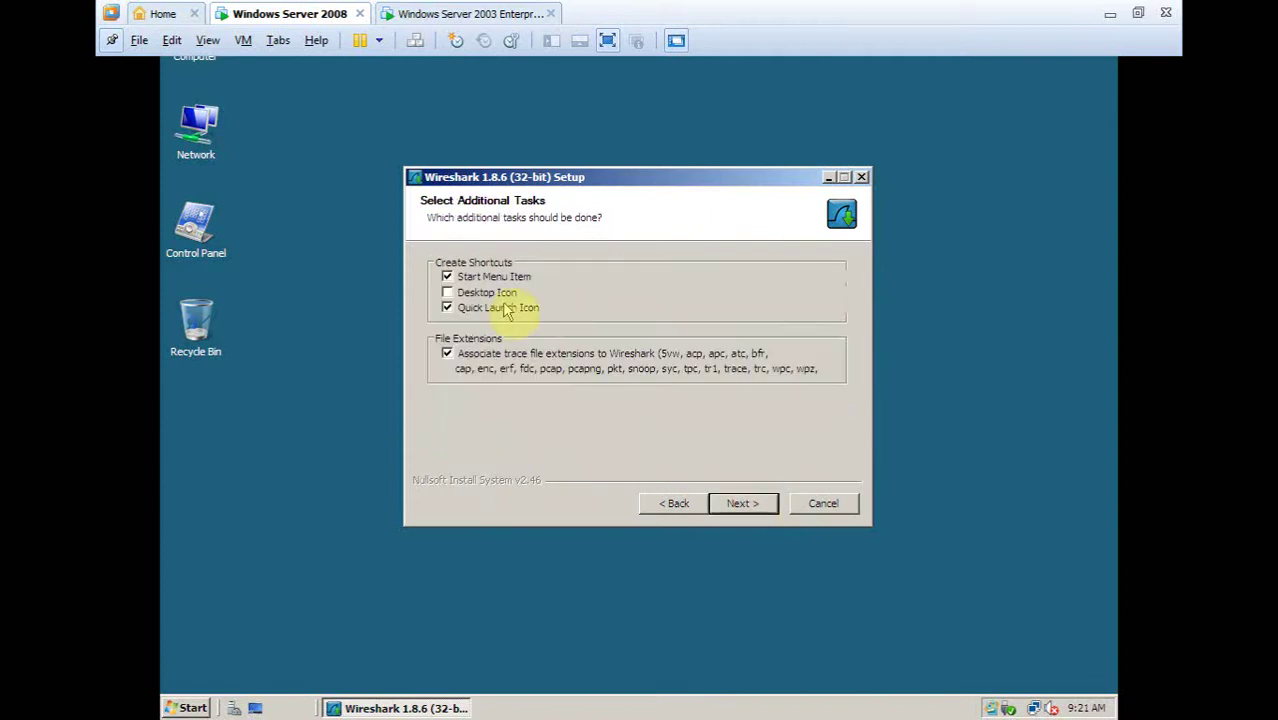
left_click(447, 292)
left_click(762, 505)
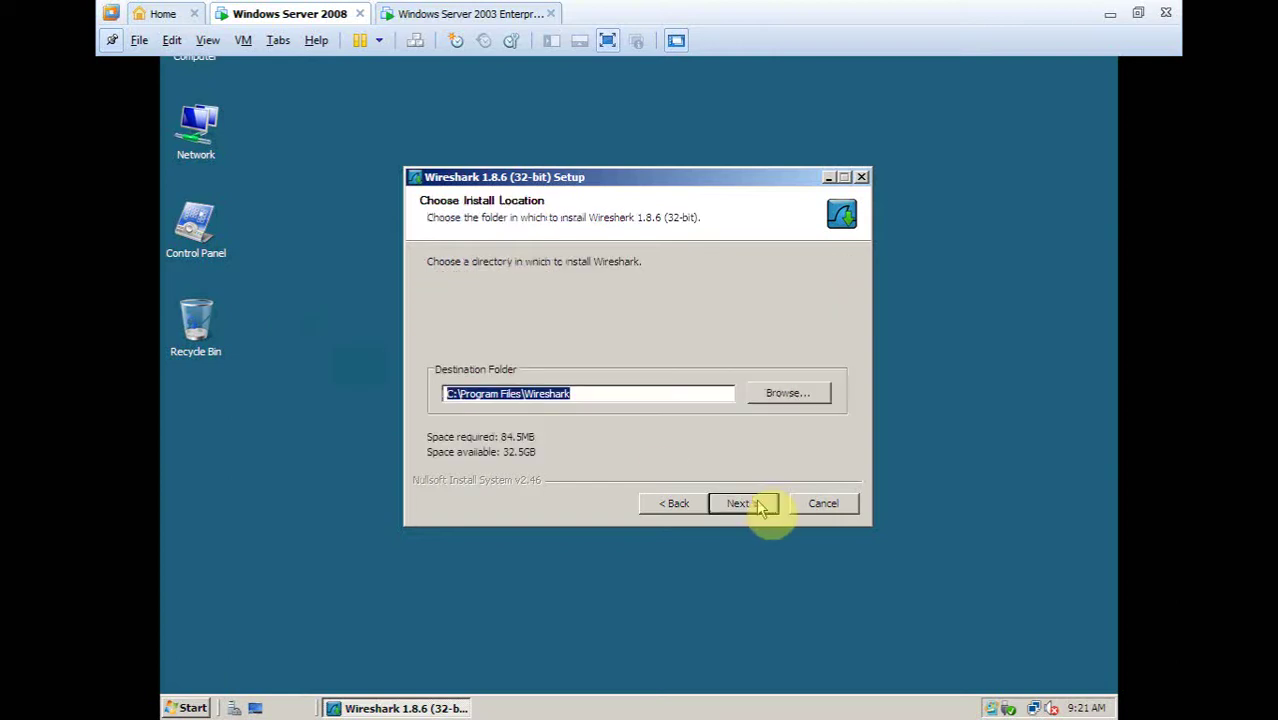
left_click(762, 505)
left_click(760, 508)
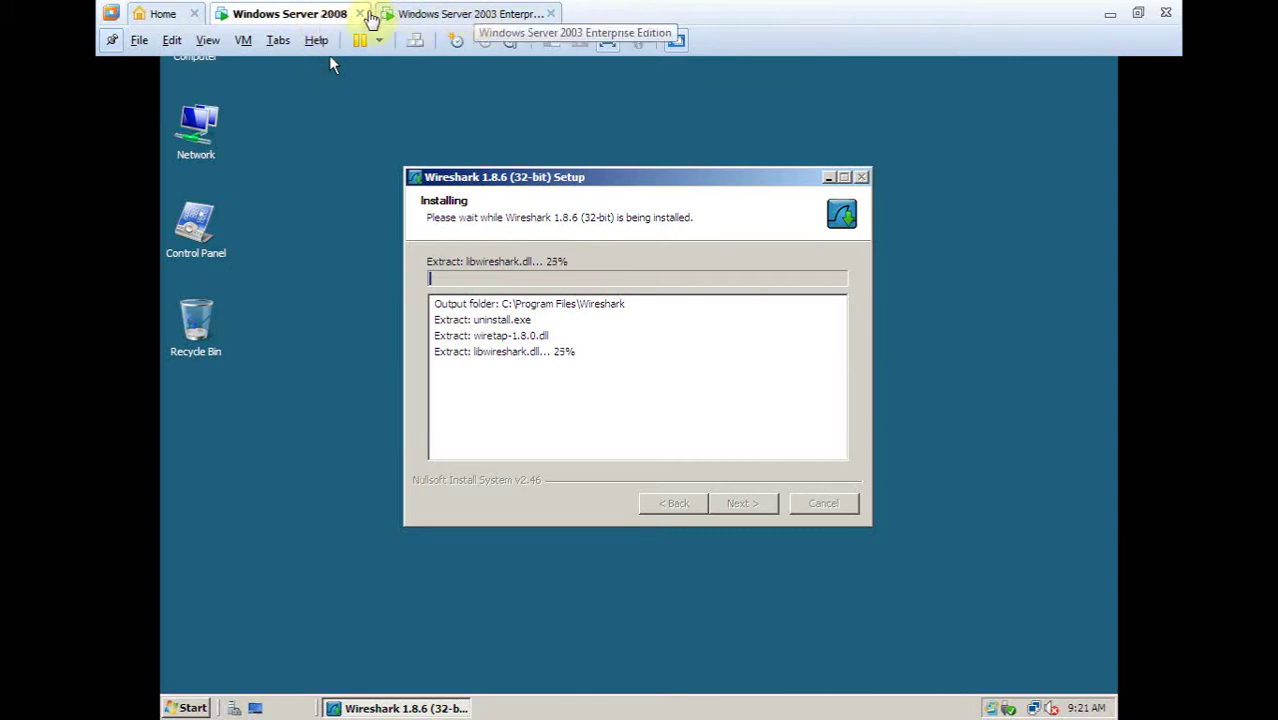
Step: Let the Wireshark installation complete and finish the setup wizard without running Wireshark or showing news
left_click(575, 328)
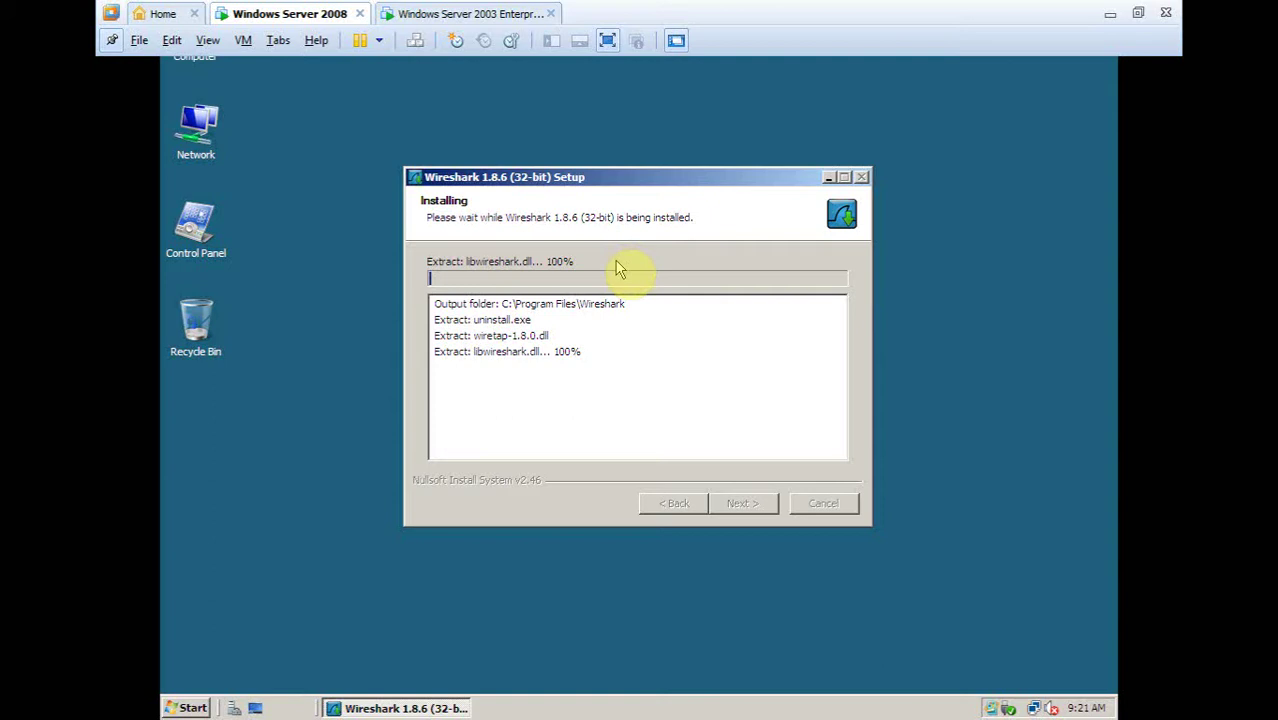
left_click(362, 63)
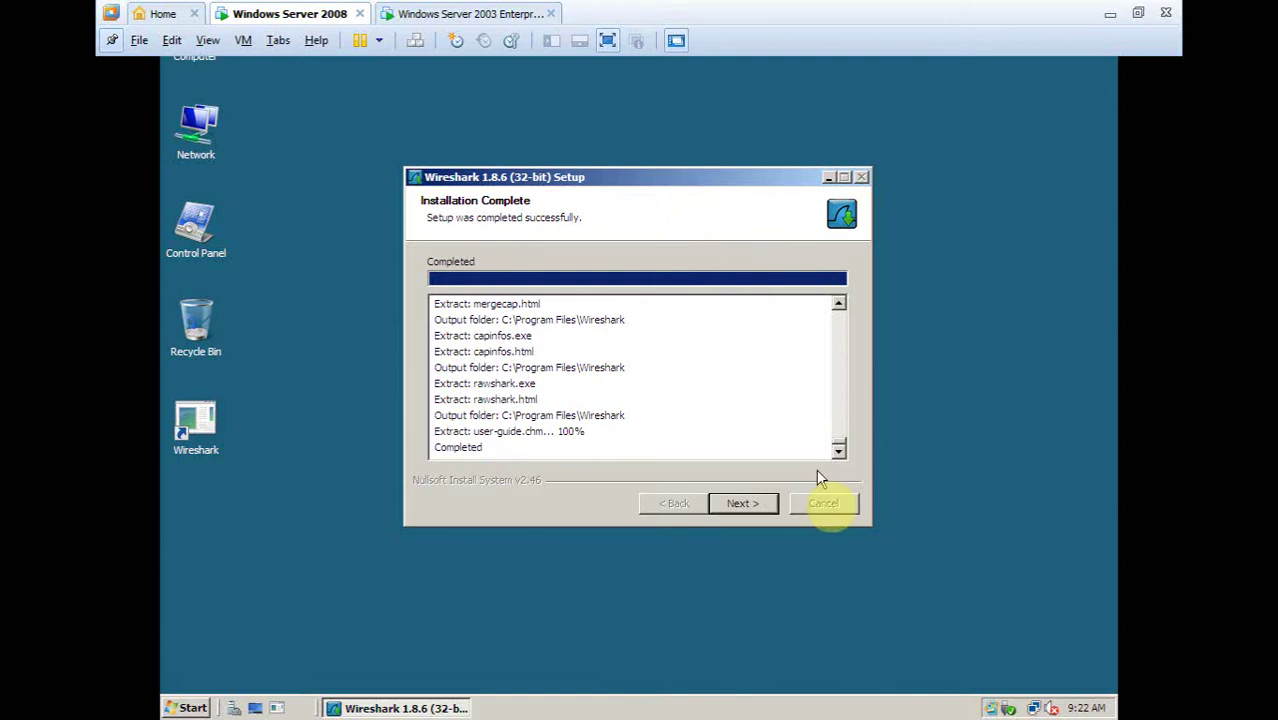
left_click(741, 505)
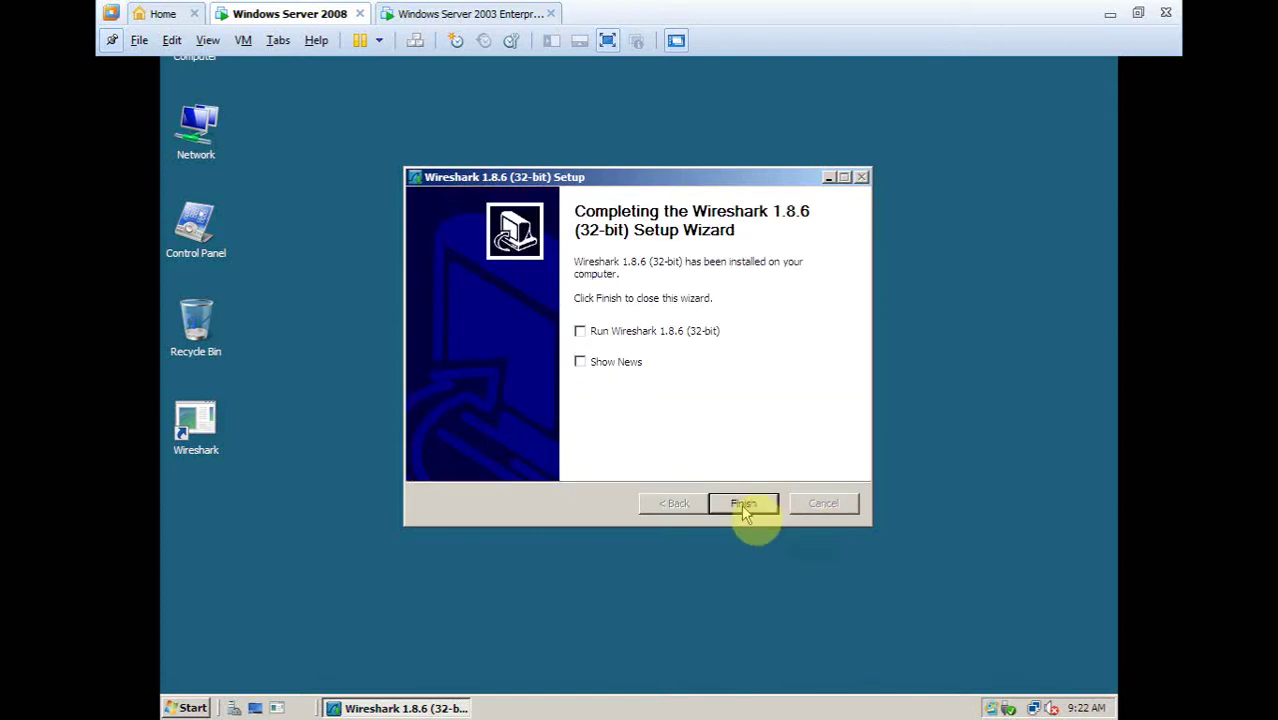
left_click(743, 505)
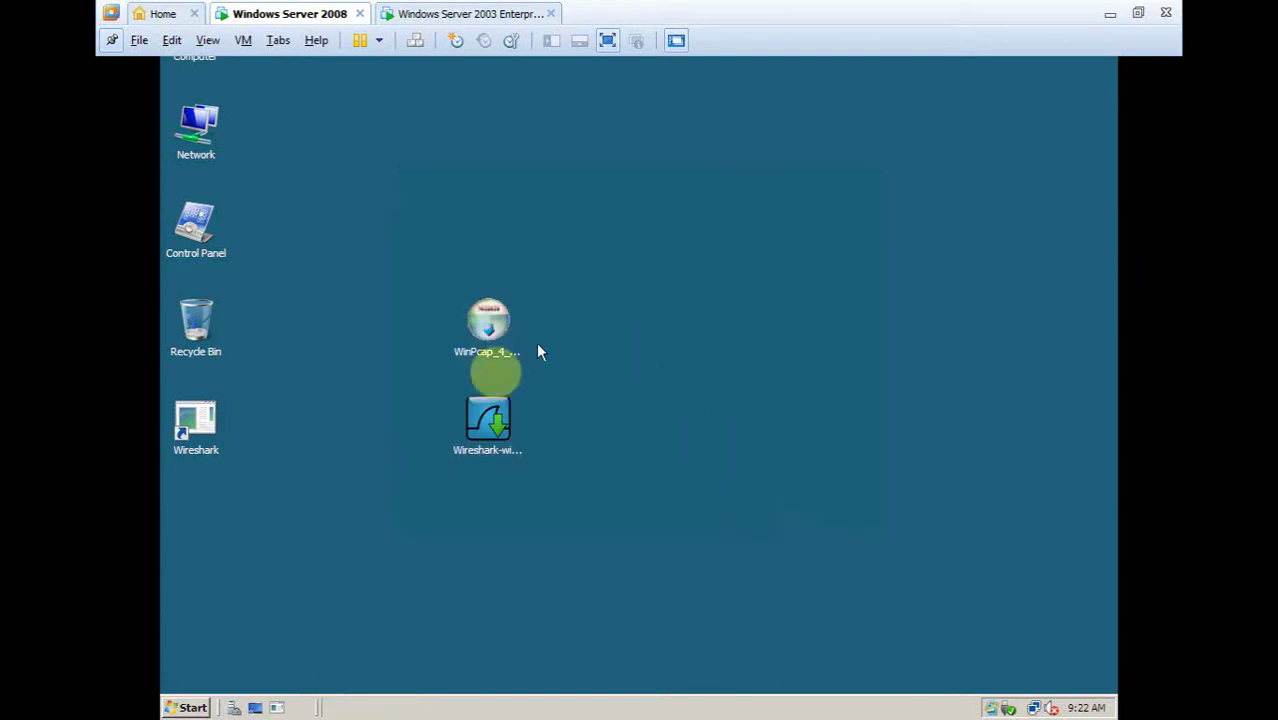
Step: Launch Wireshark on Windows Server 2008 and start a continuous ping to 10.0.0.1 from Windows Server 2003
double_click(200, 430)
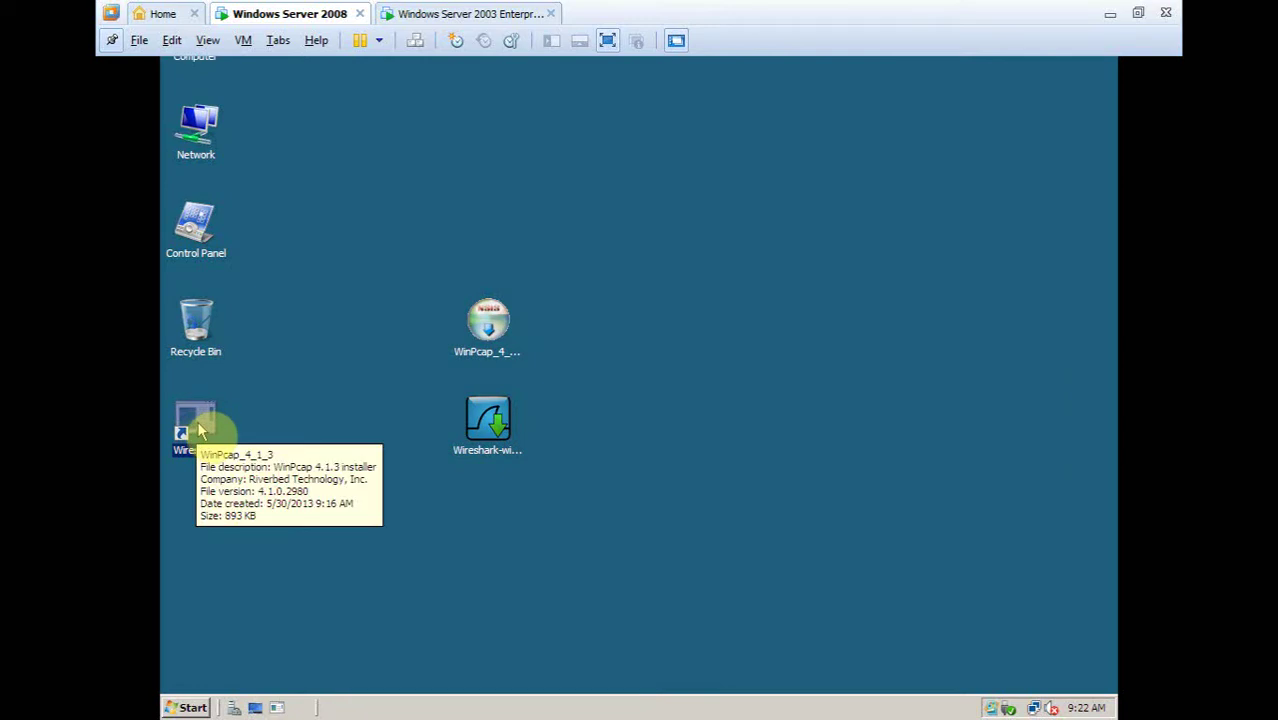
left_click(316, 85)
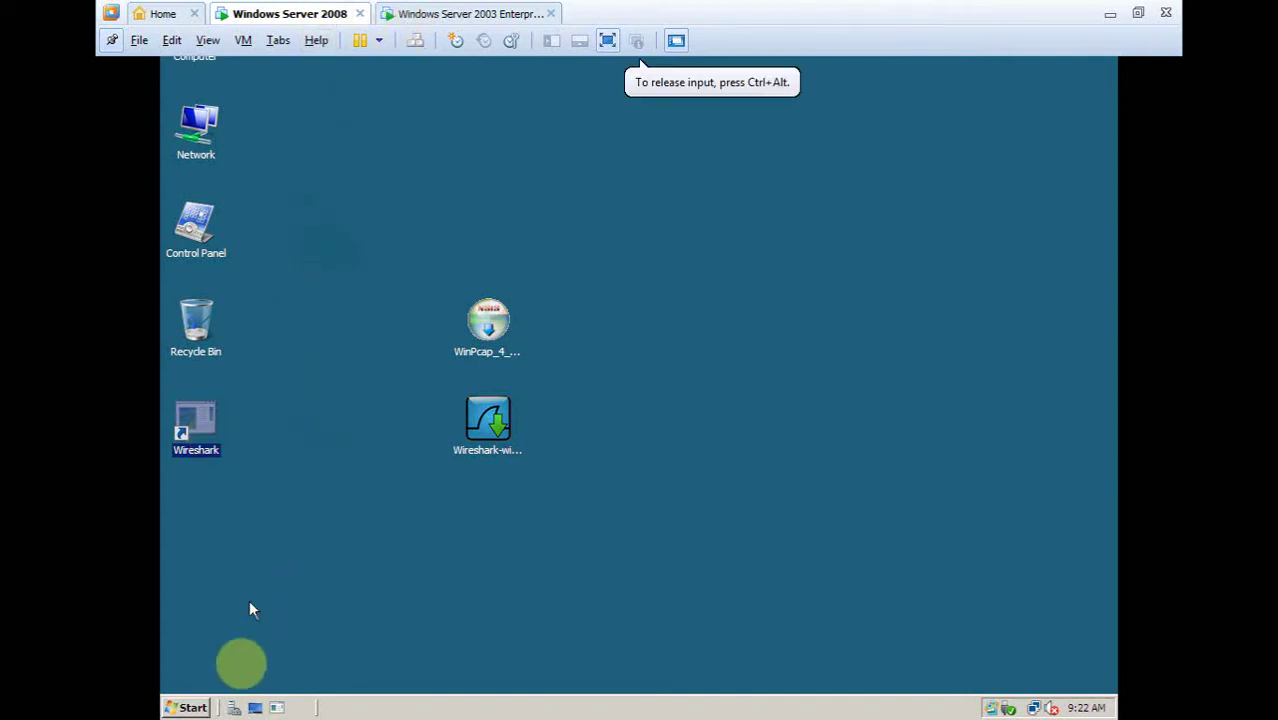
left_click(505, 10)
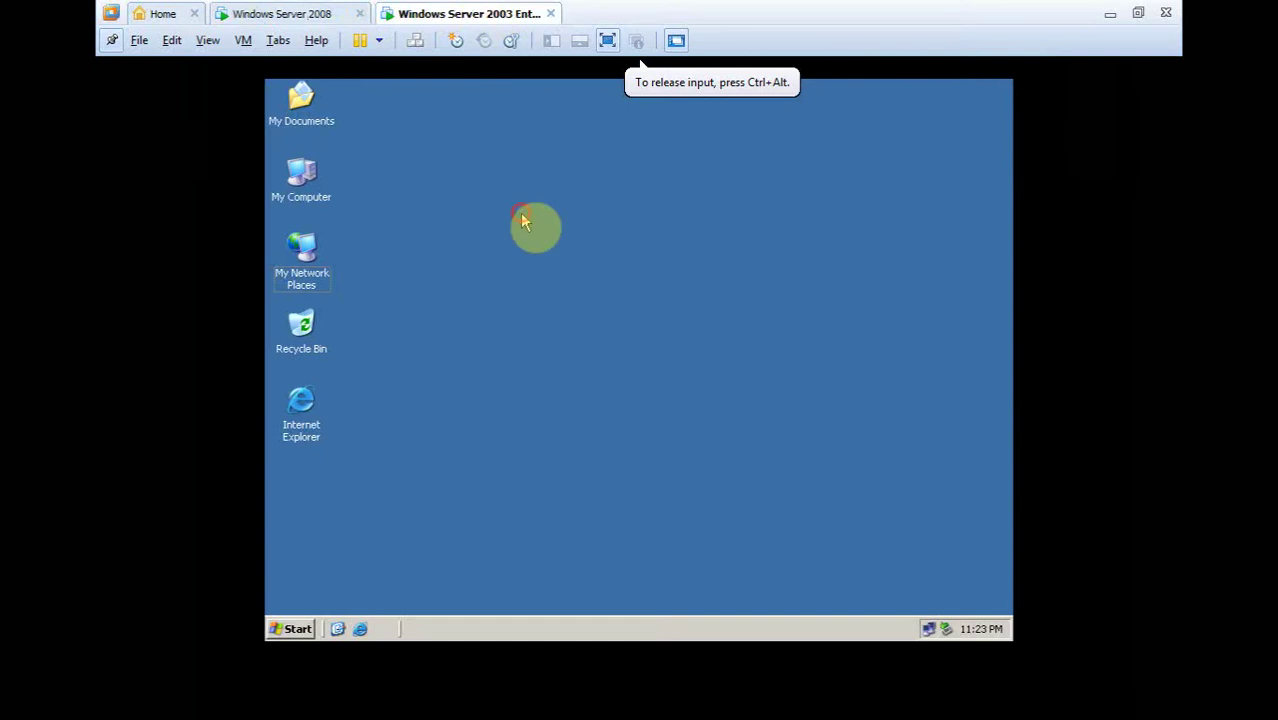
key("super+r")
key("Return")
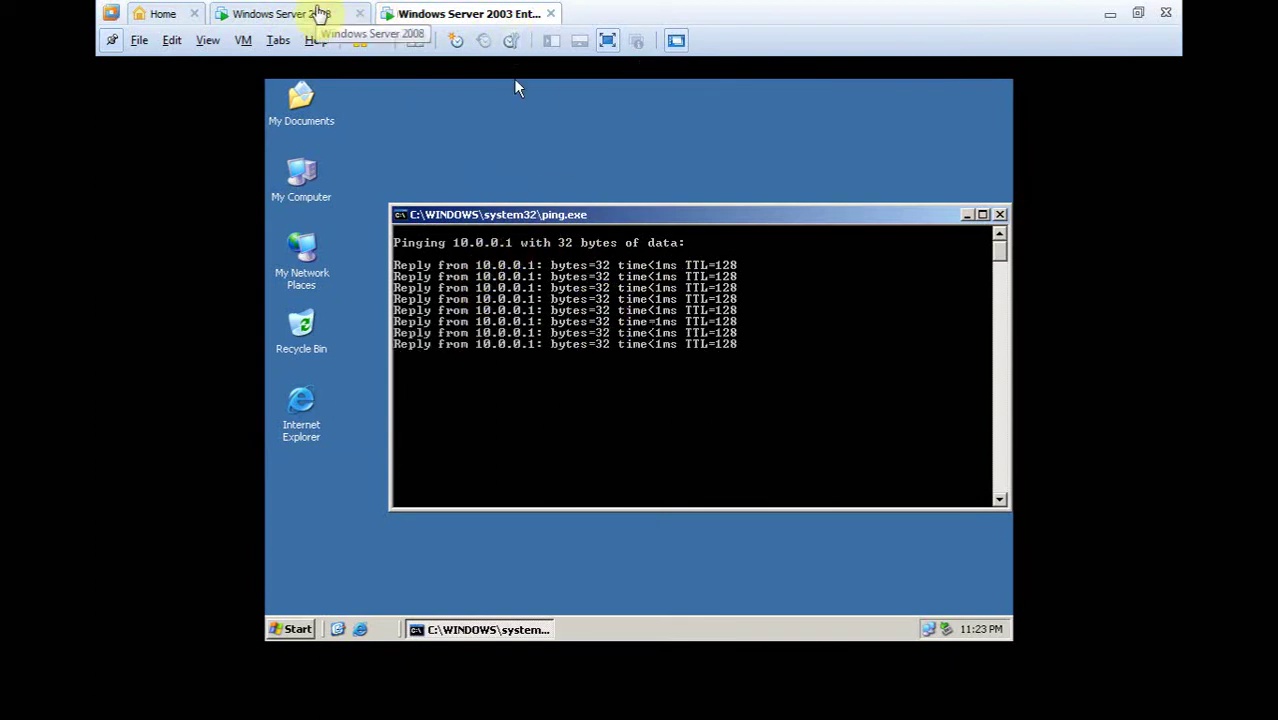
Step: Return to the Windows Server 2008 virtual machine and maximize the Wireshark window
left_click(320, 14)
left_click(486, 265)
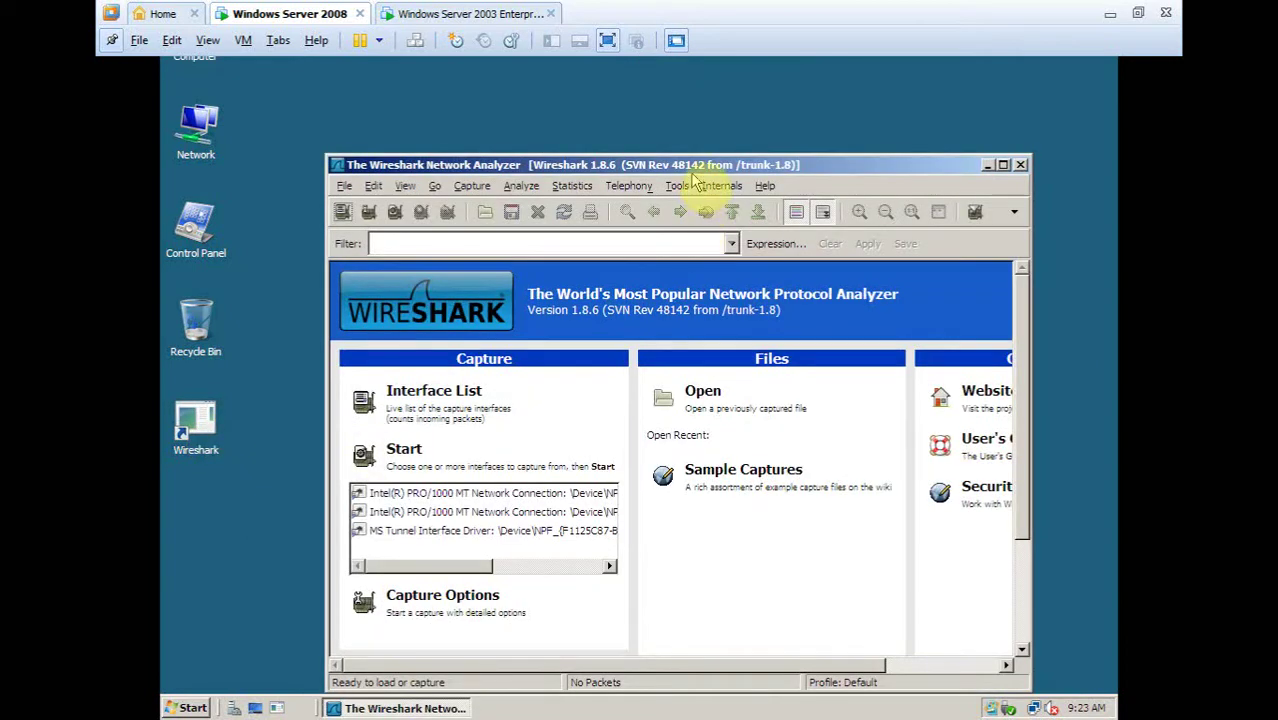
triple_click(676, 166)
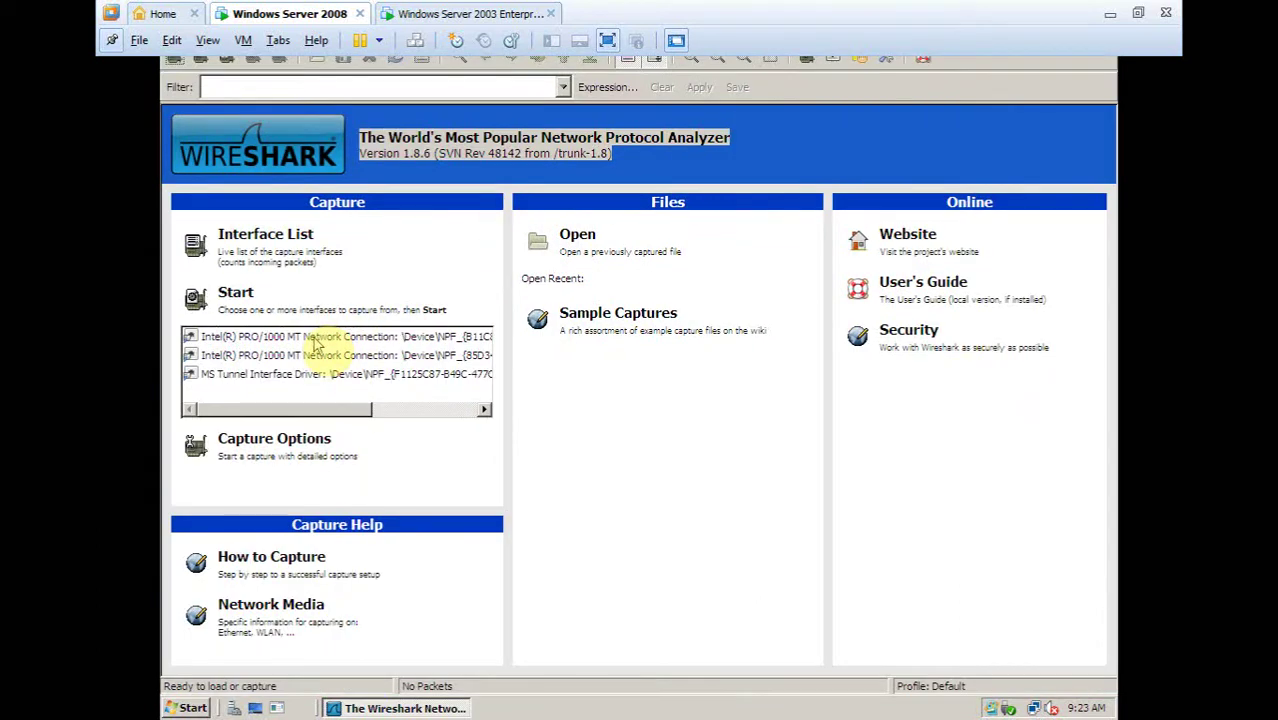
Step: Capture traffic on the second Intel(R) PRO/1000 MT adapter chosen from Wireshark's interface list, and stop the capture after several pings
left_click(293, 244)
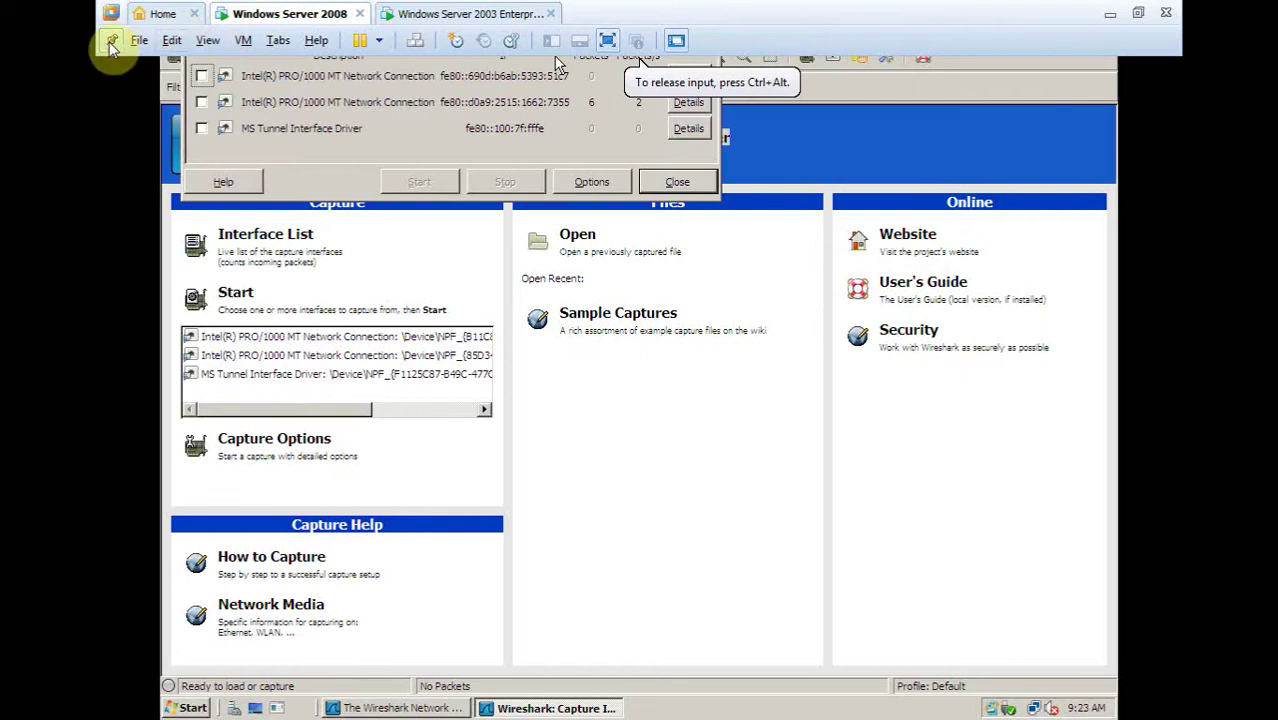
left_click_drag(502, 35, 751, 205)
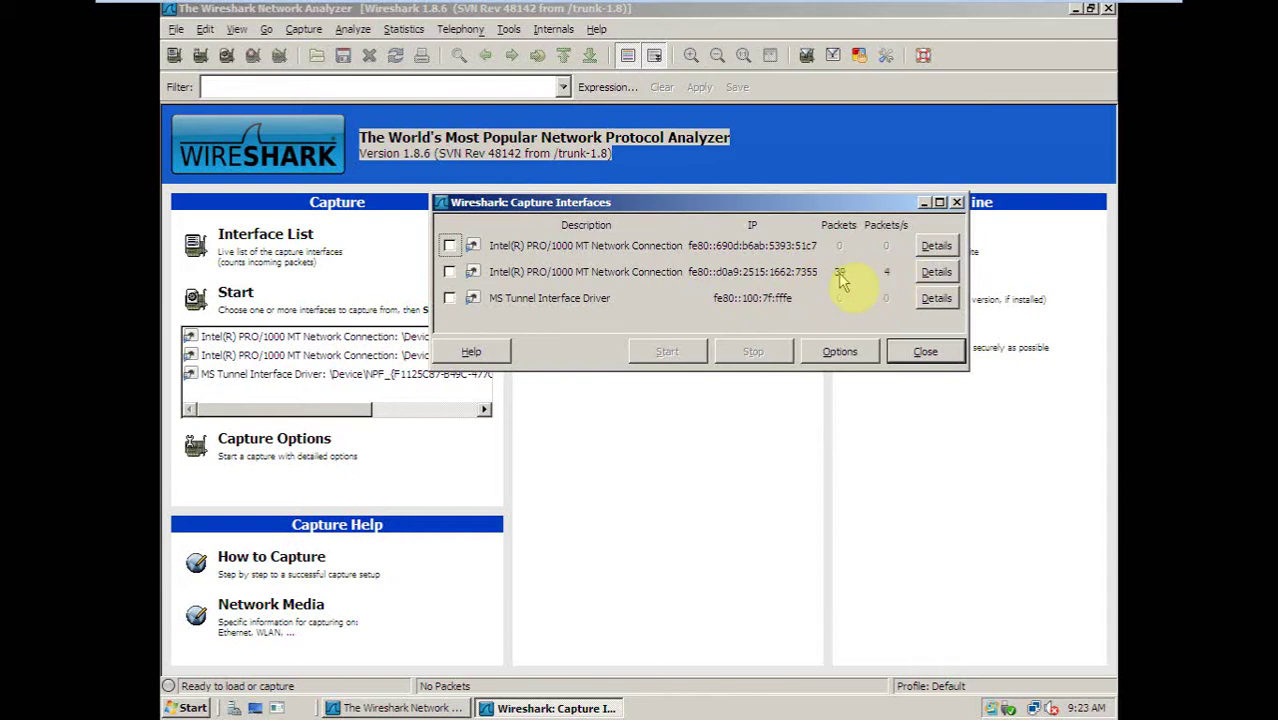
left_click(449, 271)
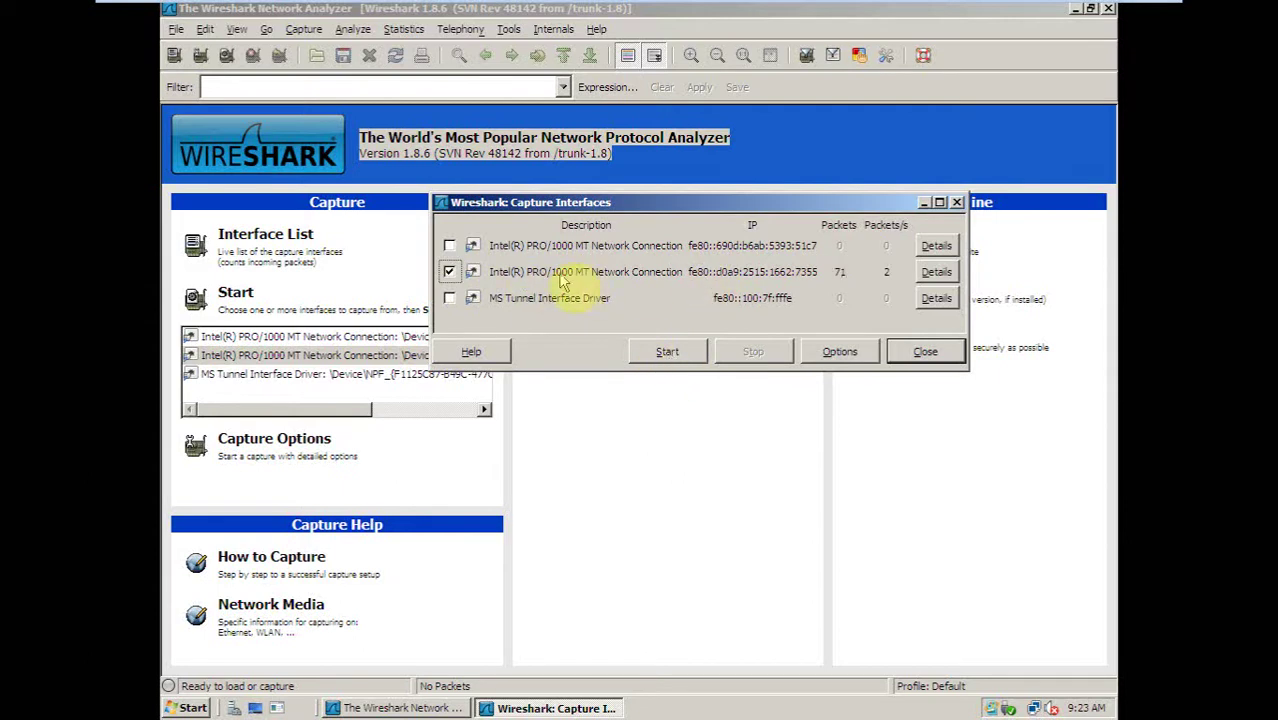
left_click(665, 357)
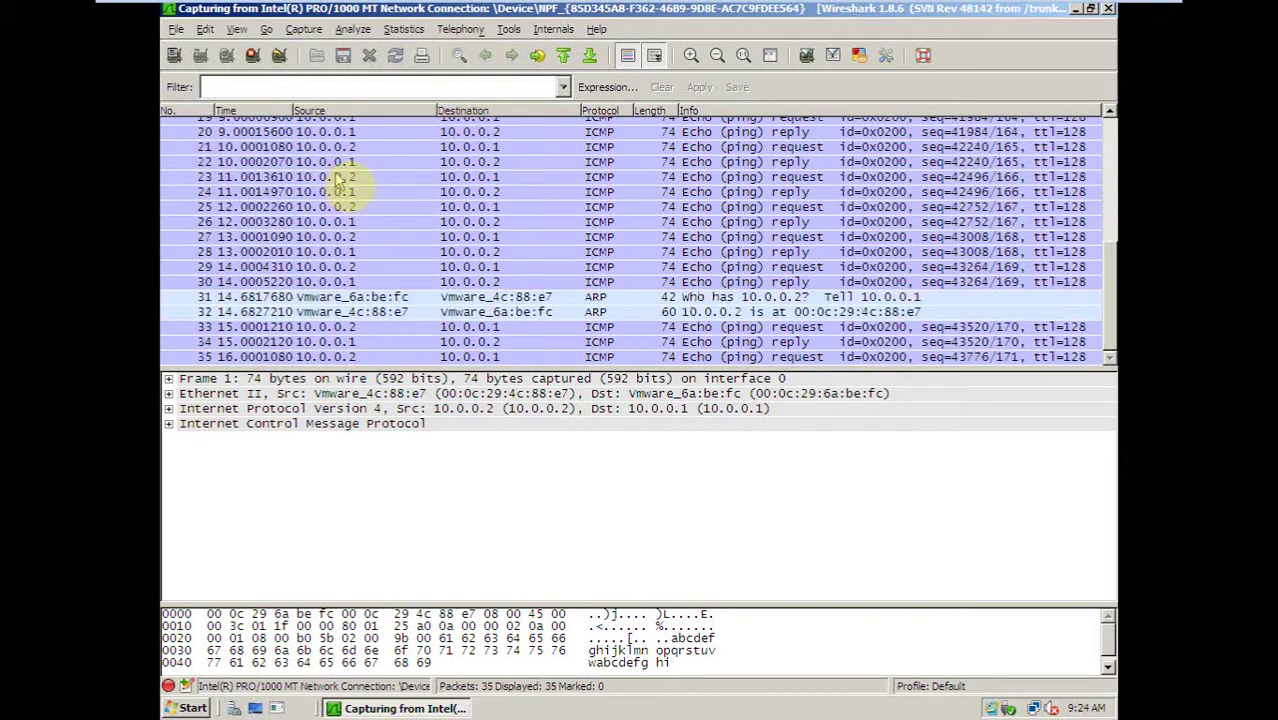
left_click(255, 57)
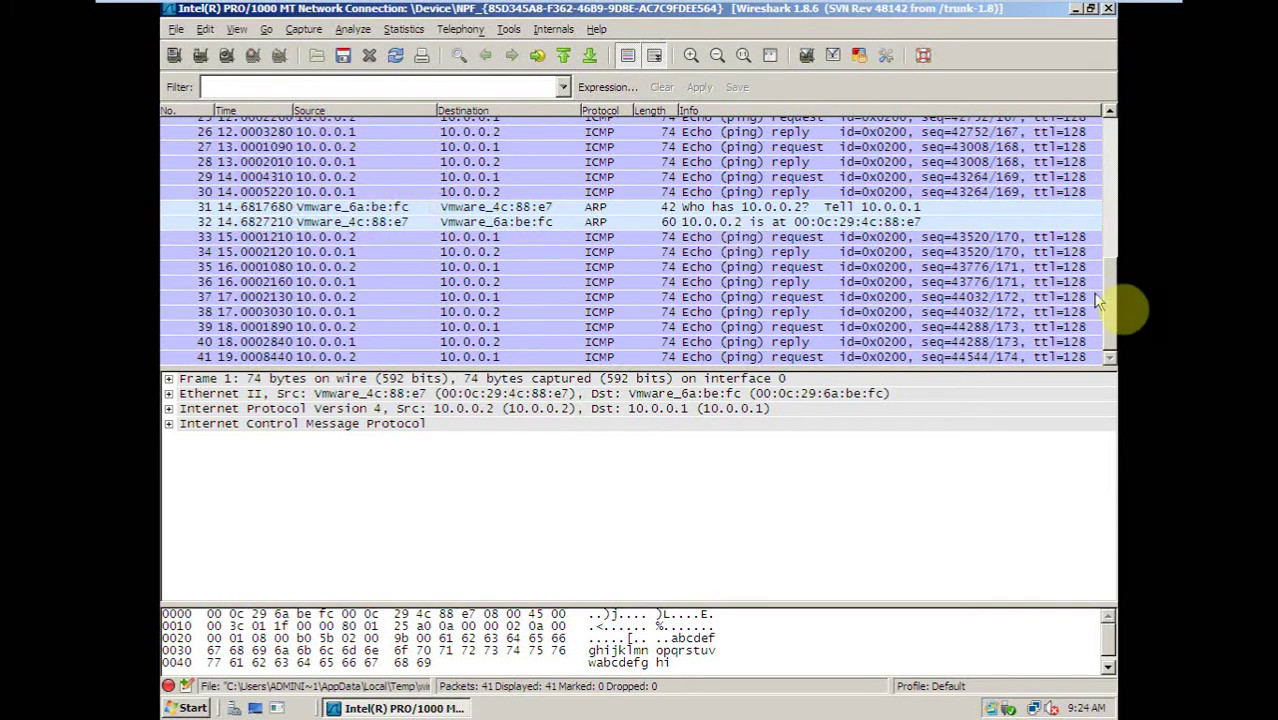
Step: Compare the time, source, destination, protocol and info of the first captured ping request and its reply
left_click_drag(1111, 314, 1081, 141)
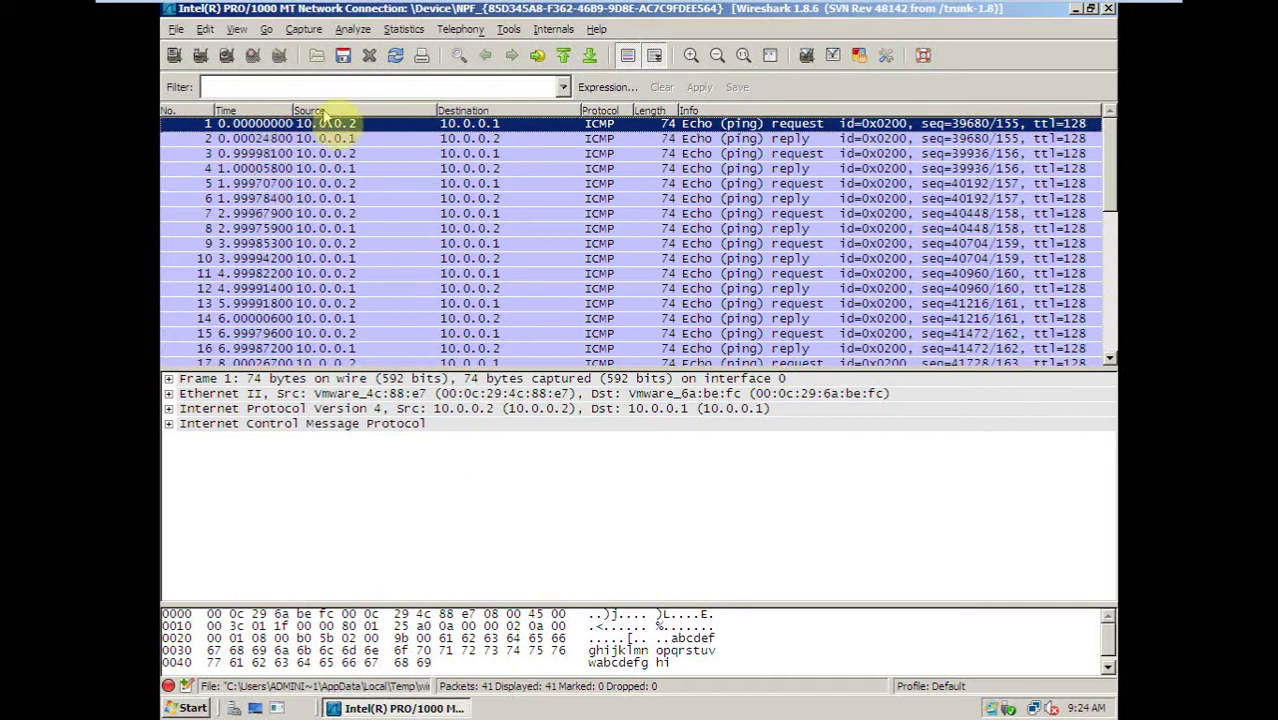
left_click(321, 125)
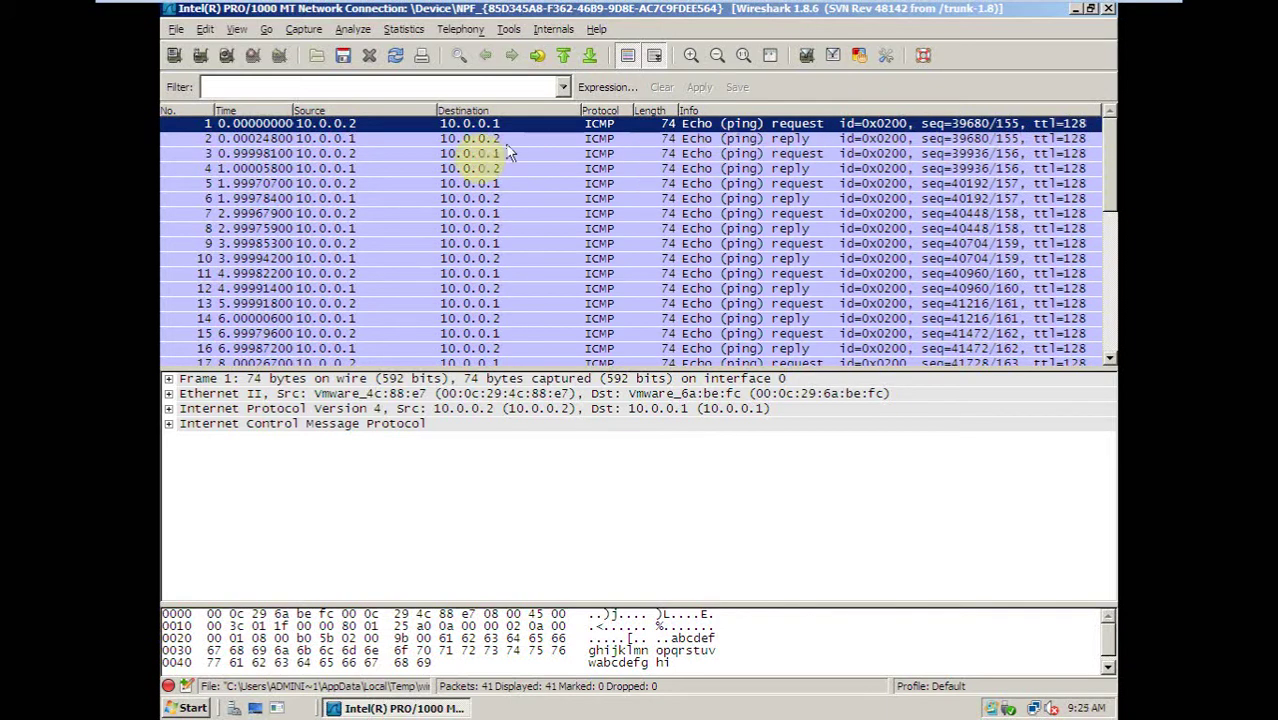
left_click(337, 140)
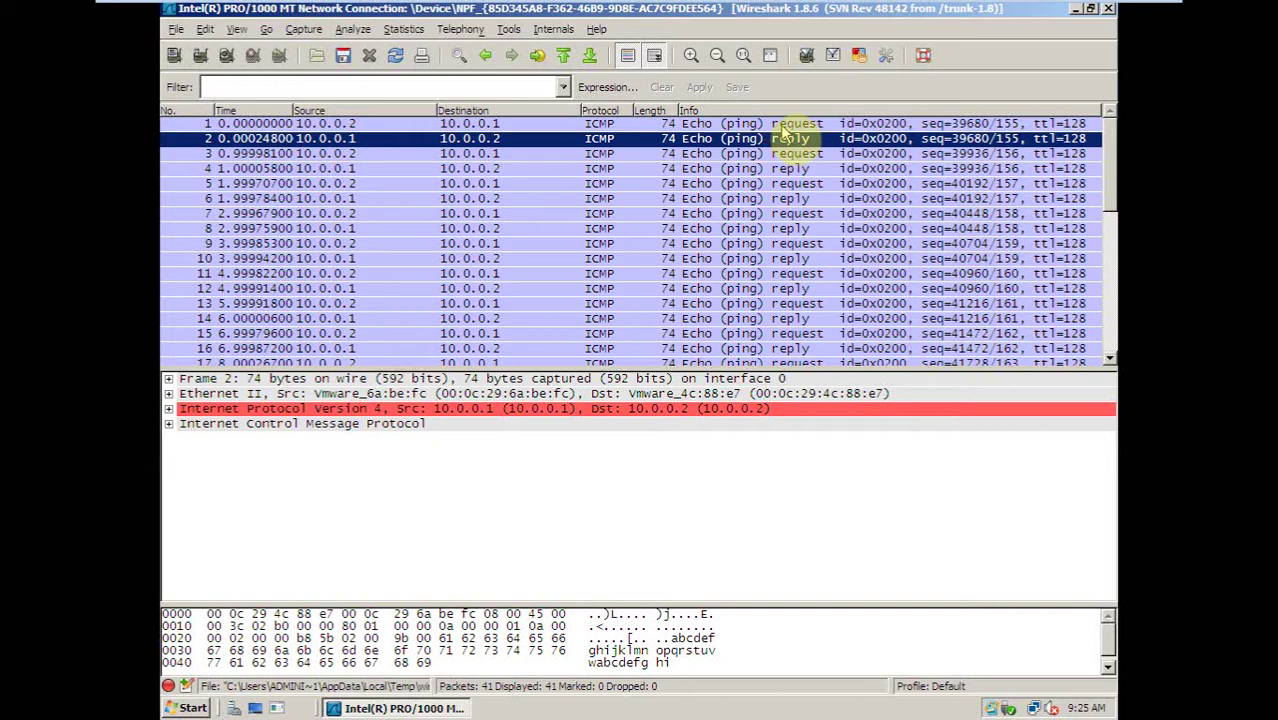
left_click(784, 124)
left_click(785, 143)
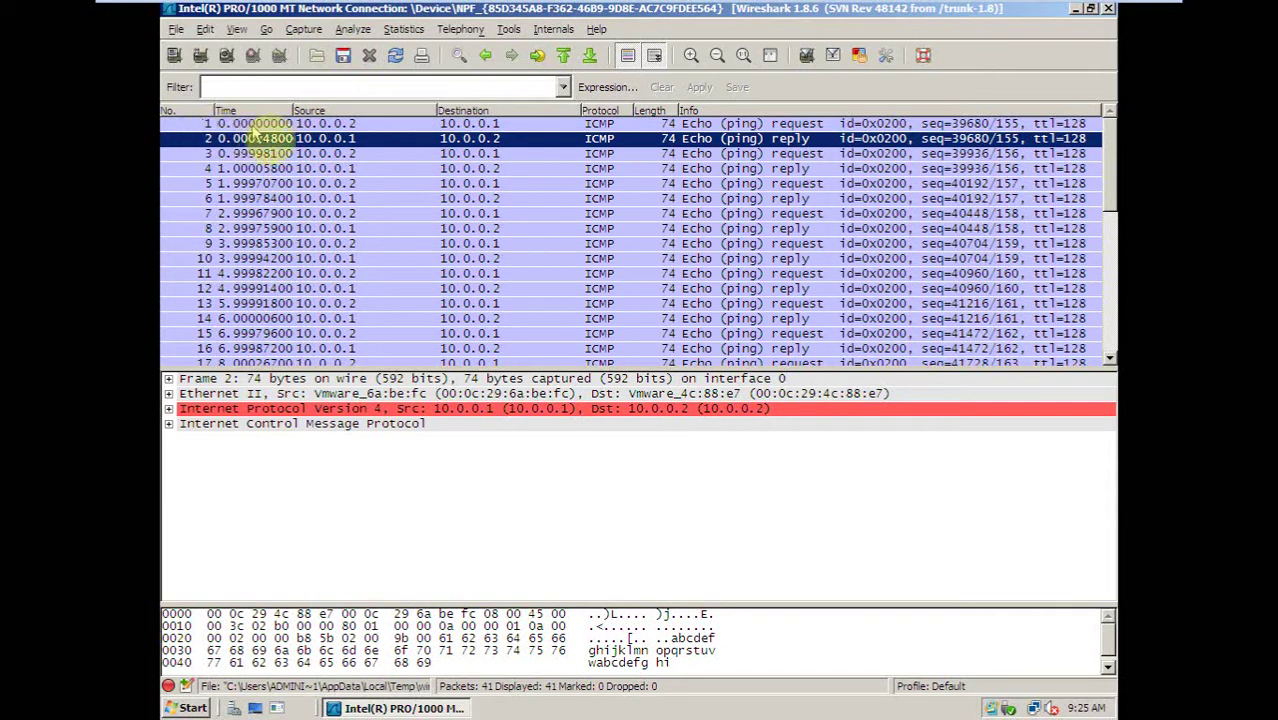
left_click(302, 125)
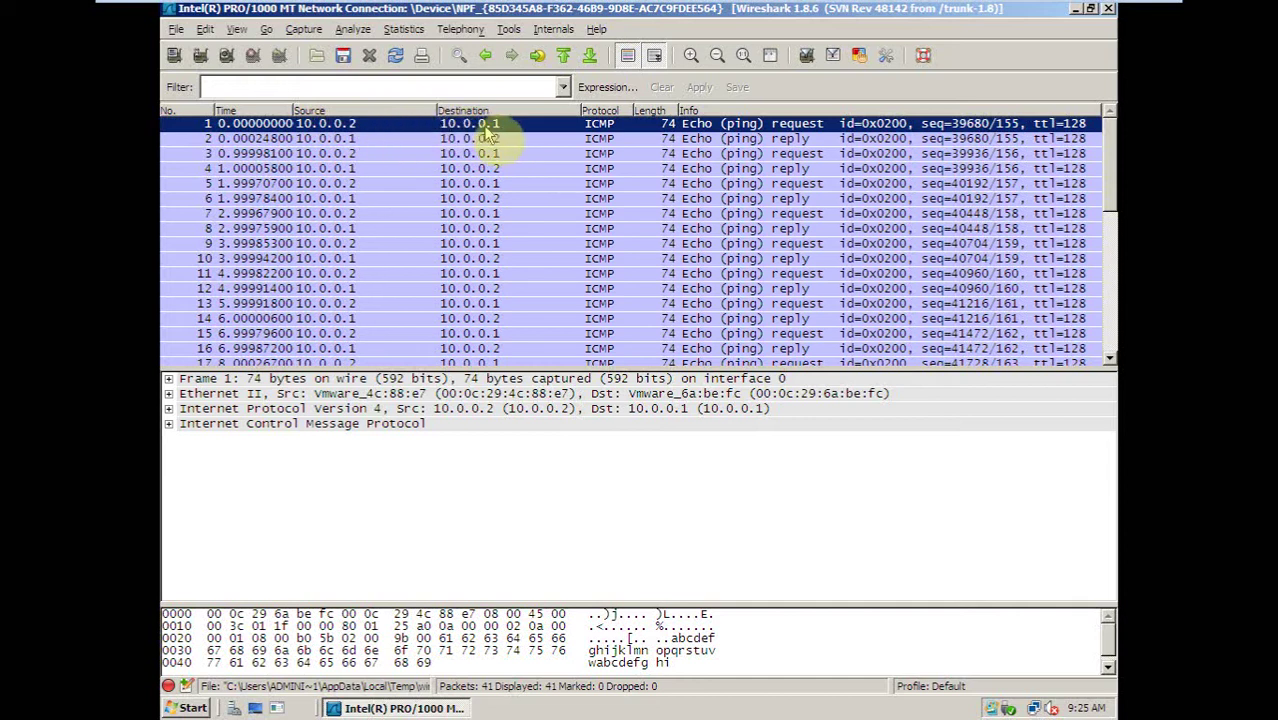
left_click(336, 139)
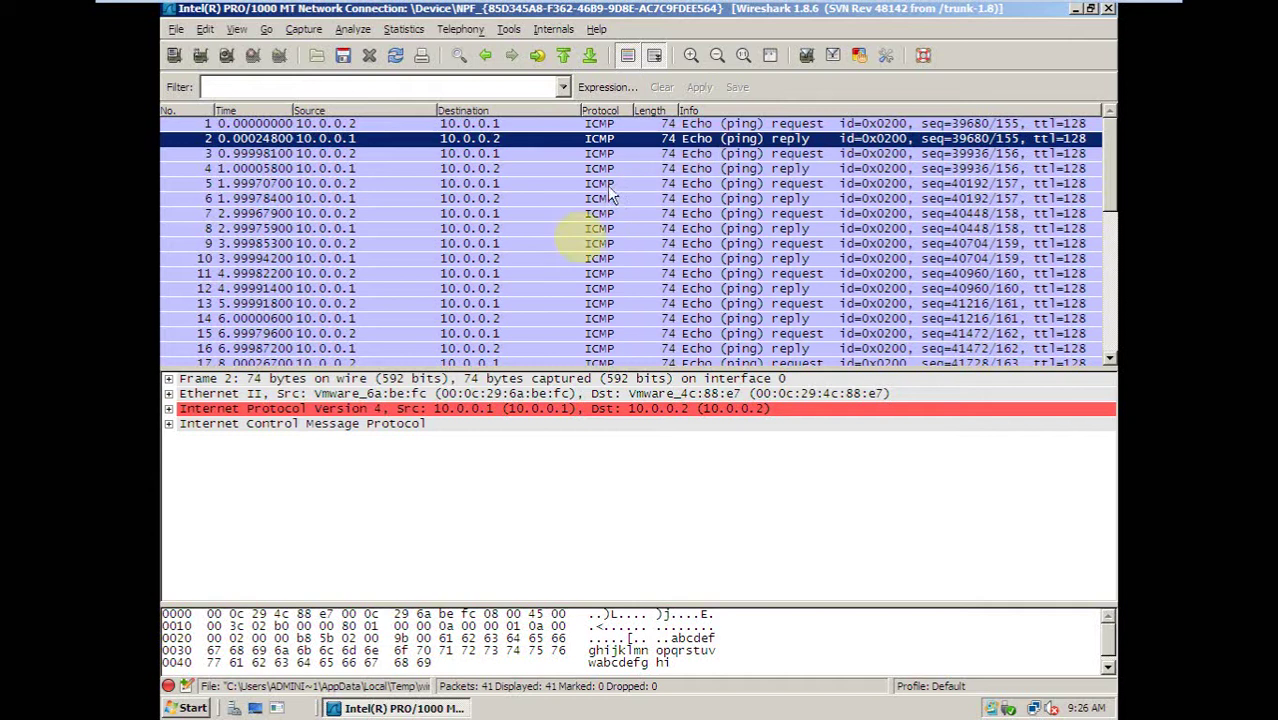
Step: Sort the captured packets by length in descending order
left_click(652, 112)
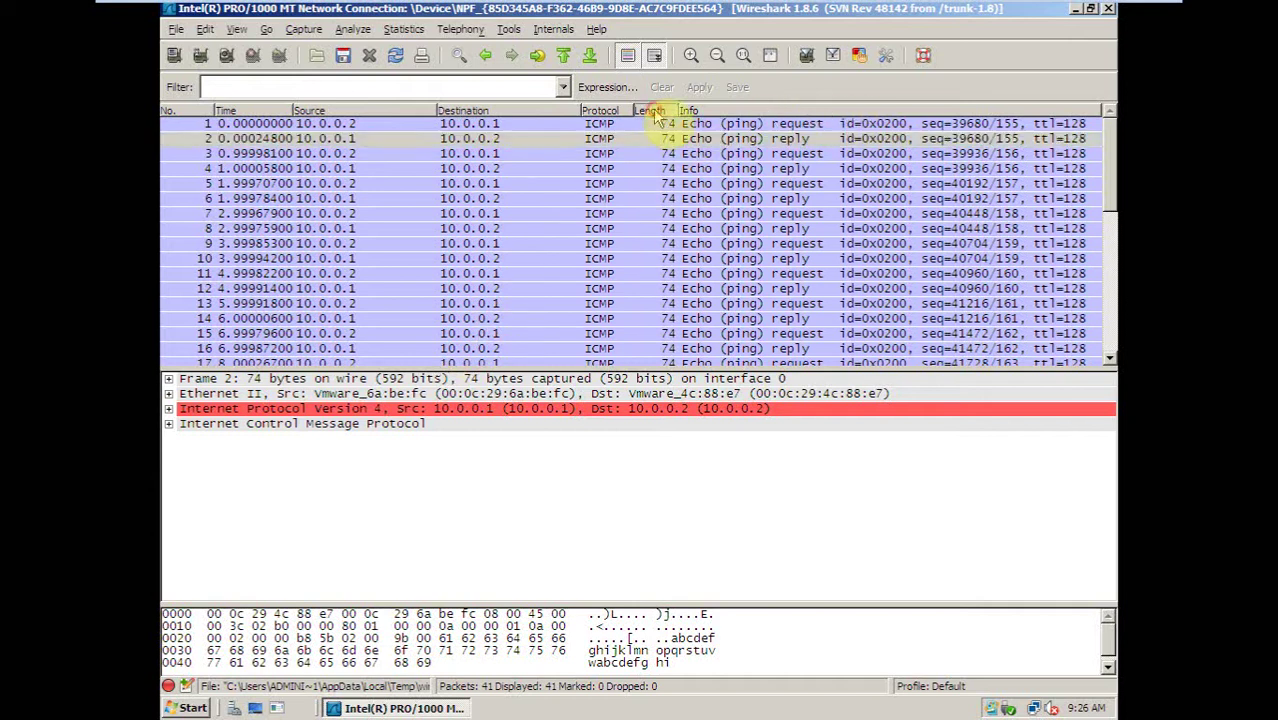
left_click(658, 110)
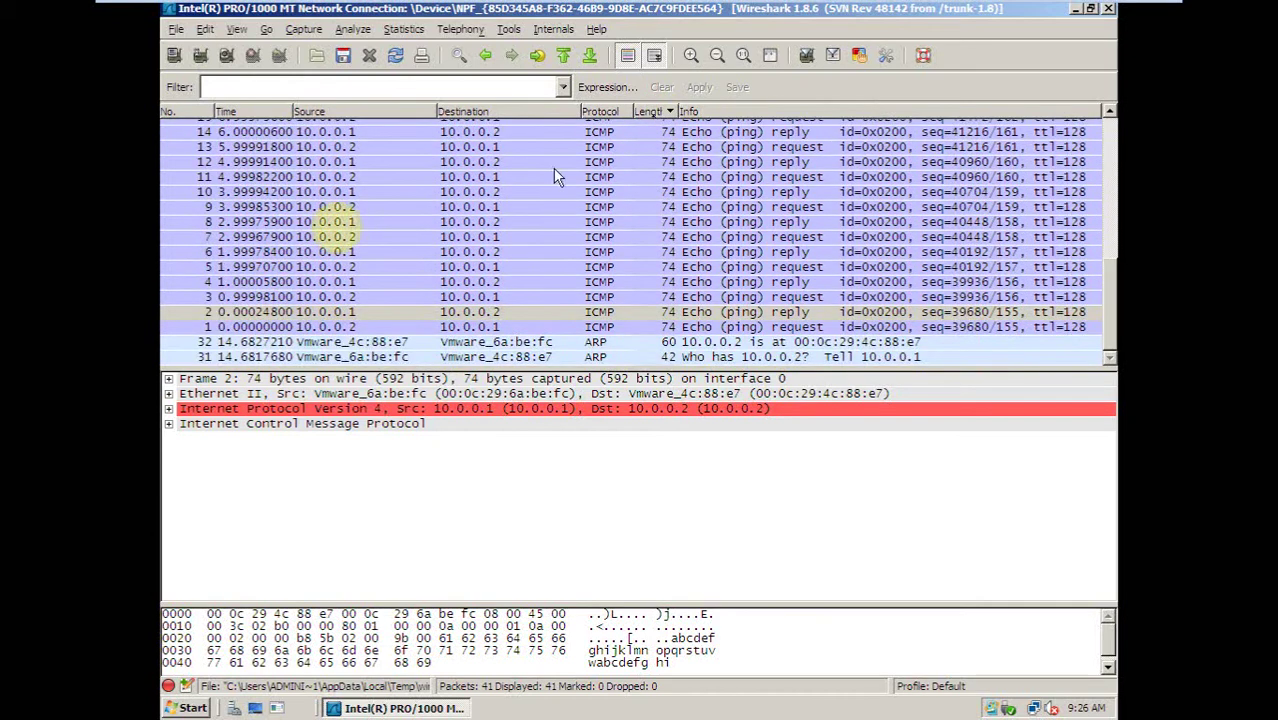
Step: Enlarge the packet details area and expand Frame 2 to examine its interface id and time shift fields
left_click(227, 380)
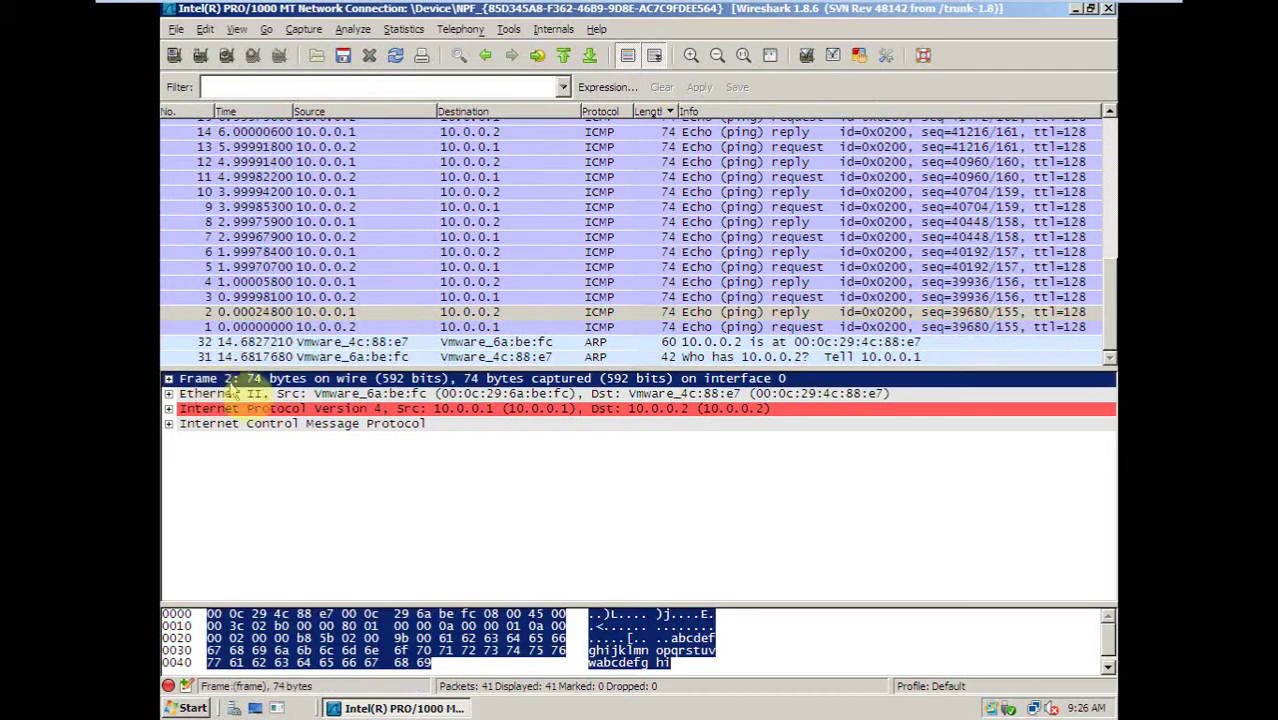
left_click_drag(443, 603, 447, 560)
left_click_drag(452, 368, 456, 245)
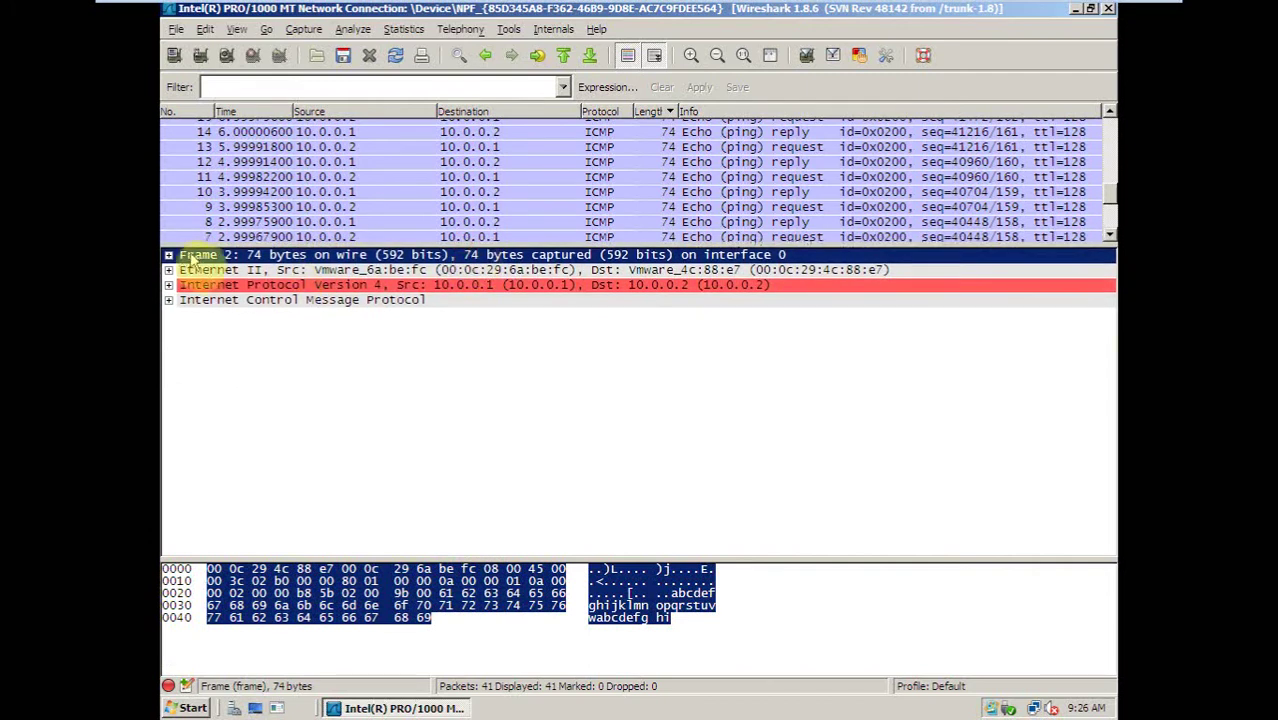
left_click(169, 255)
left_click(228, 270)
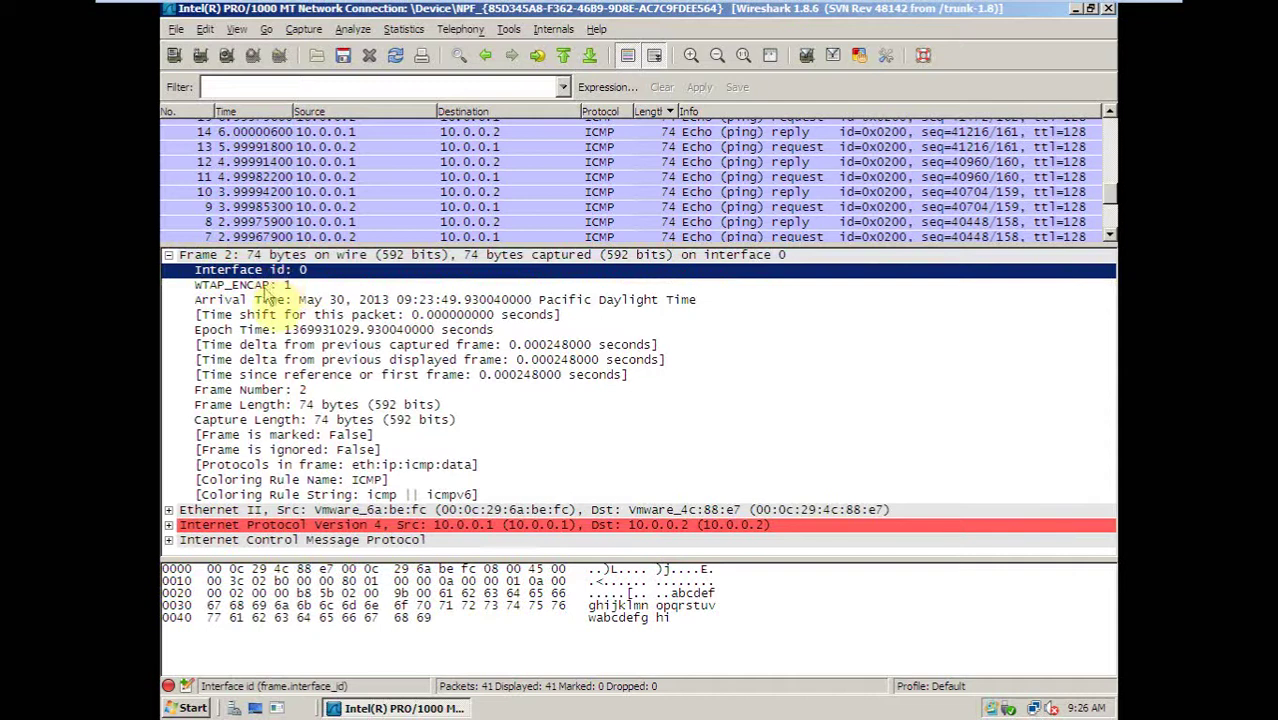
left_click(264, 316)
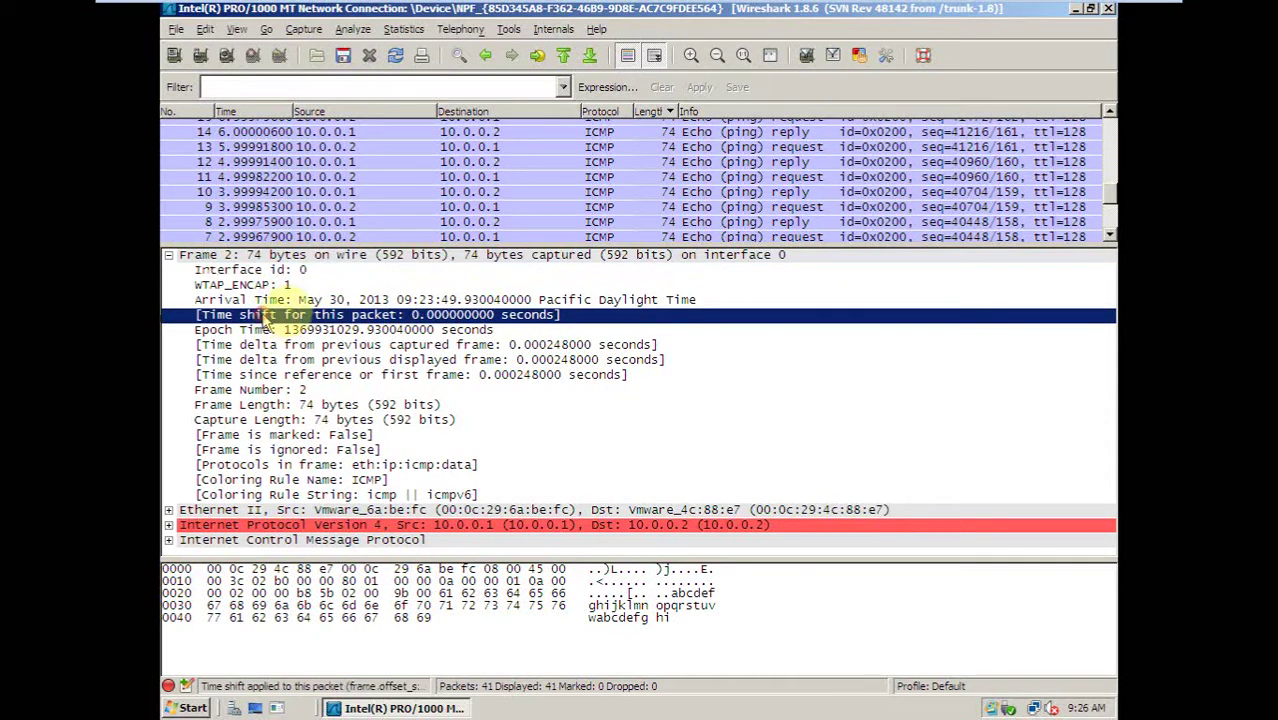
left_click(262, 272)
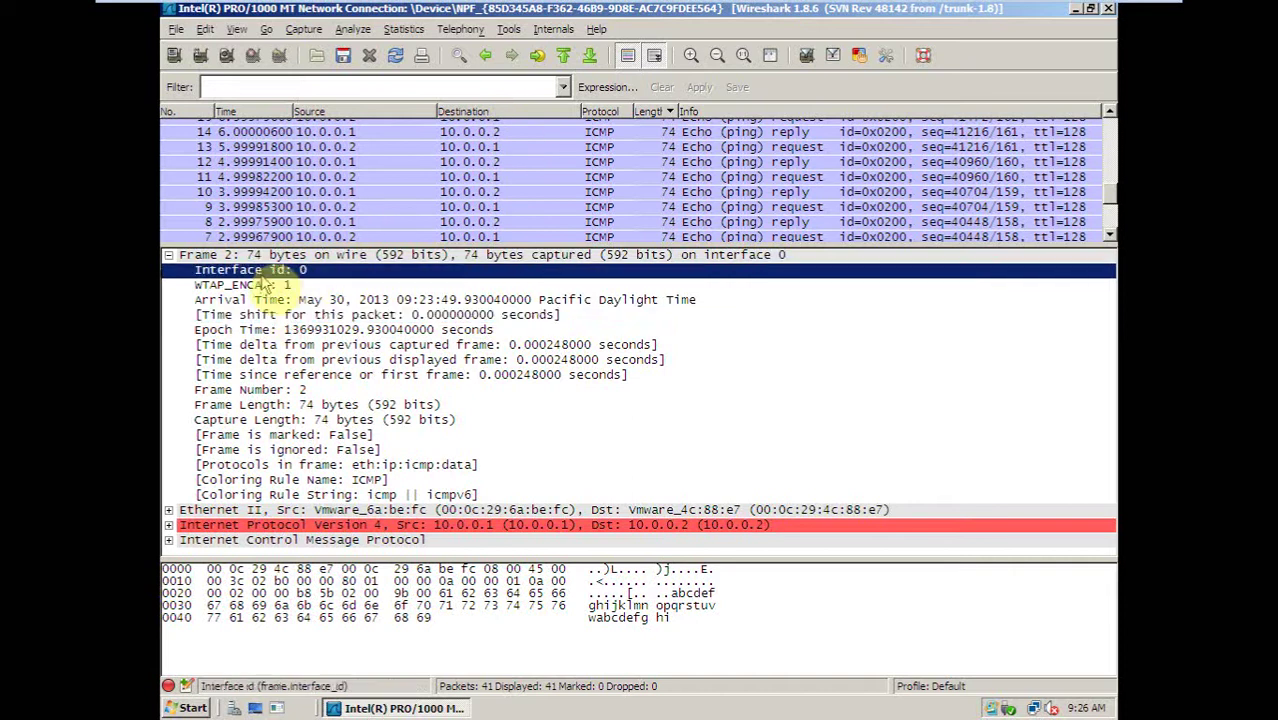
Step: Examine Frame 2's encapsulation, arrival time, time shift, frame number, frame length and protocols fields
left_click(268, 286)
left_click(291, 301)
left_click(297, 316)
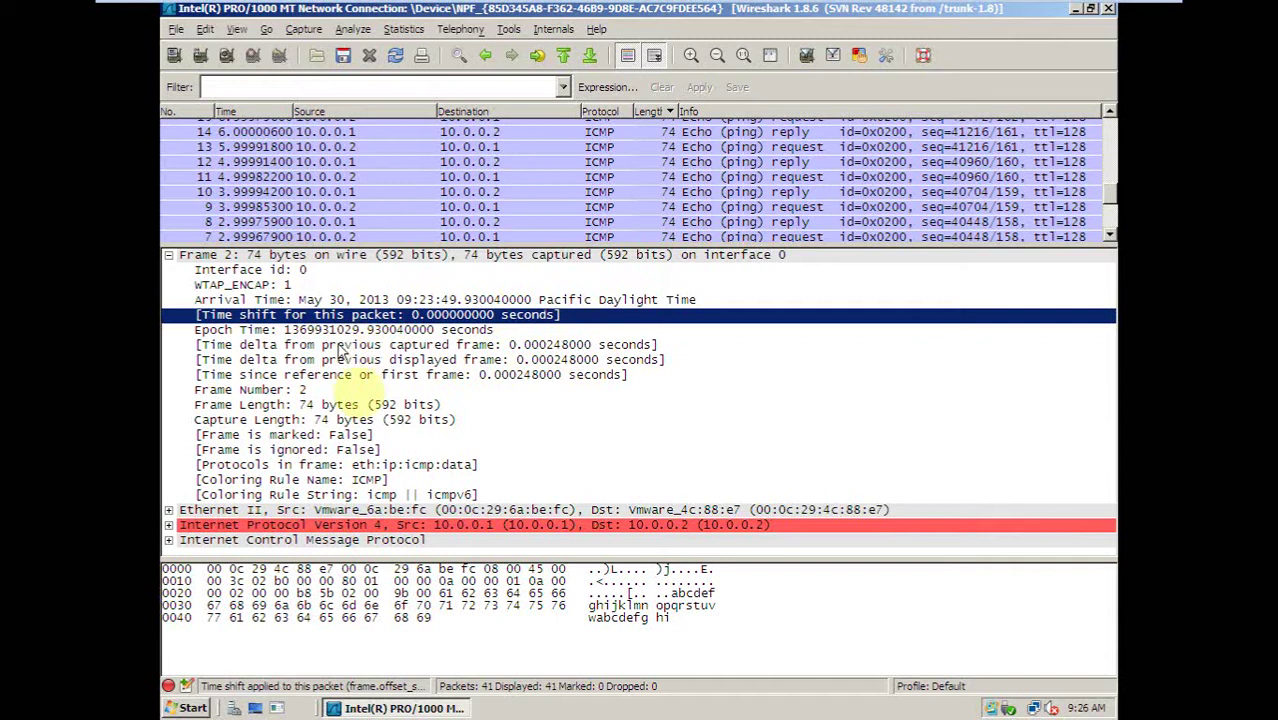
left_click(300, 391)
left_click(310, 406)
left_click(295, 391)
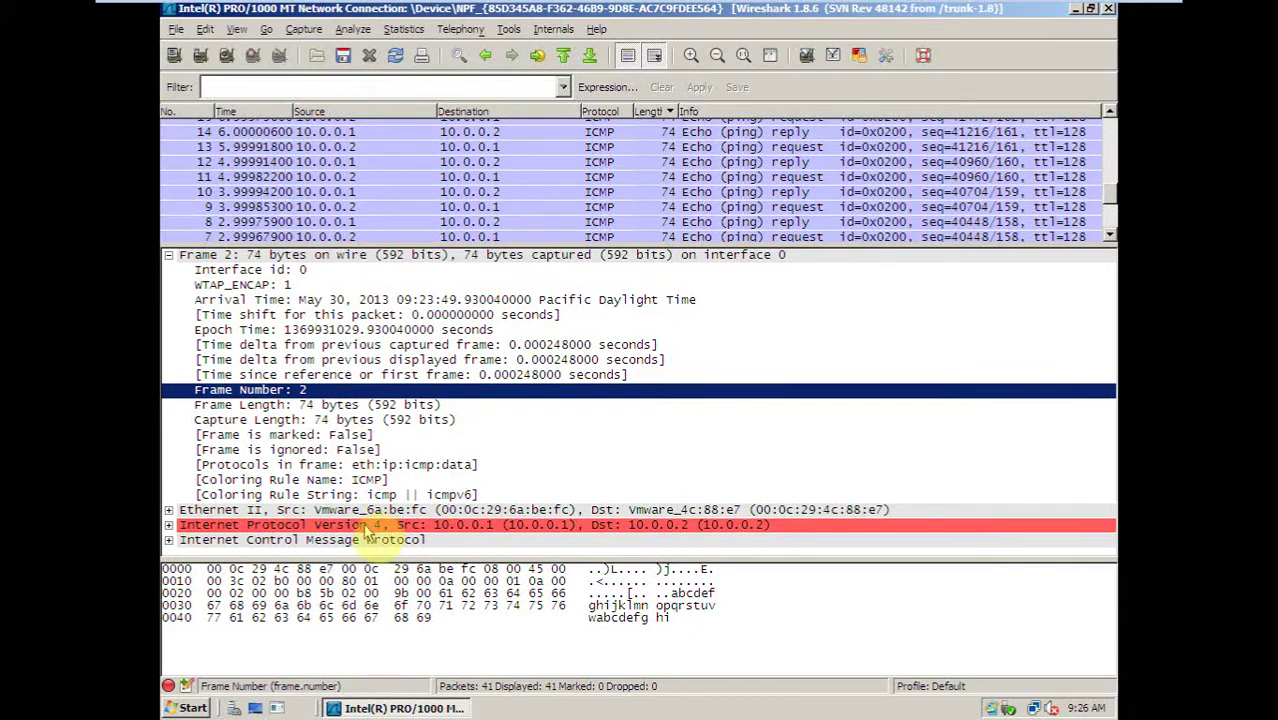
left_click(300, 466)
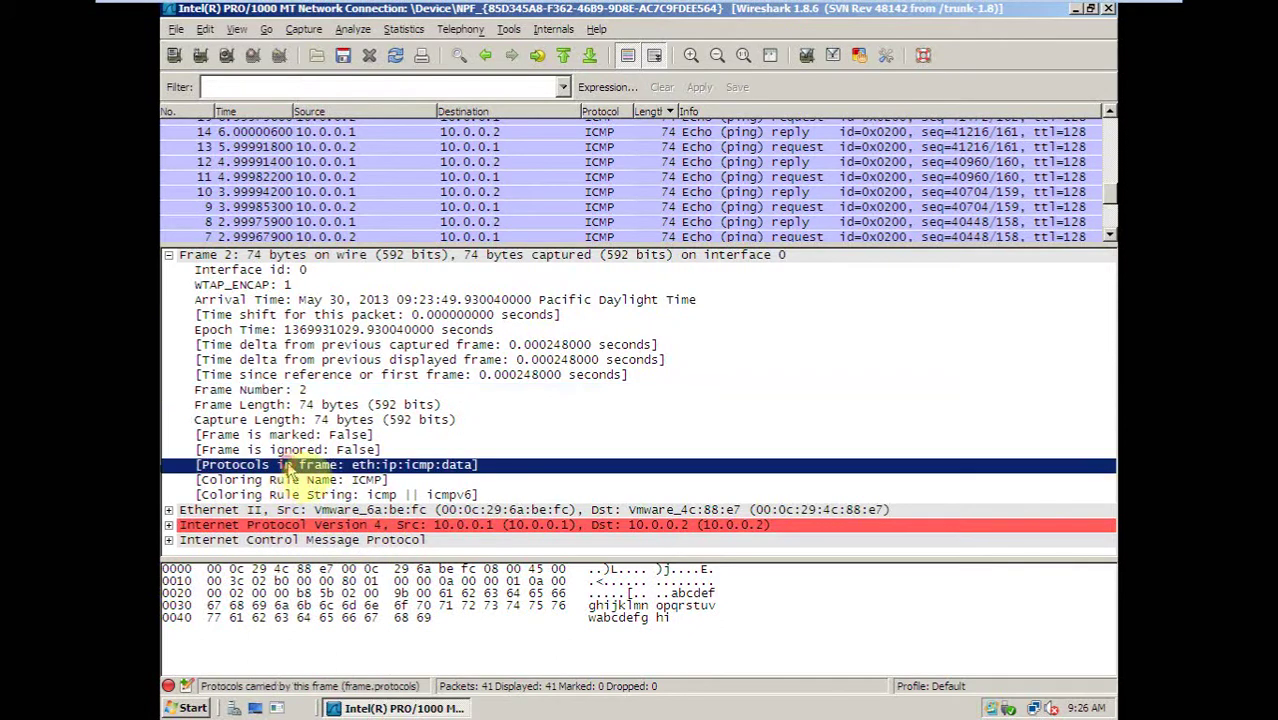
Step: Locate Frame 2's ping payload from its raw bytes and examine the Internet Control Message Protocol data and big-endian identifier
left_click(169, 510)
left_click(174, 510)
left_click(318, 420)
left_click(672, 618)
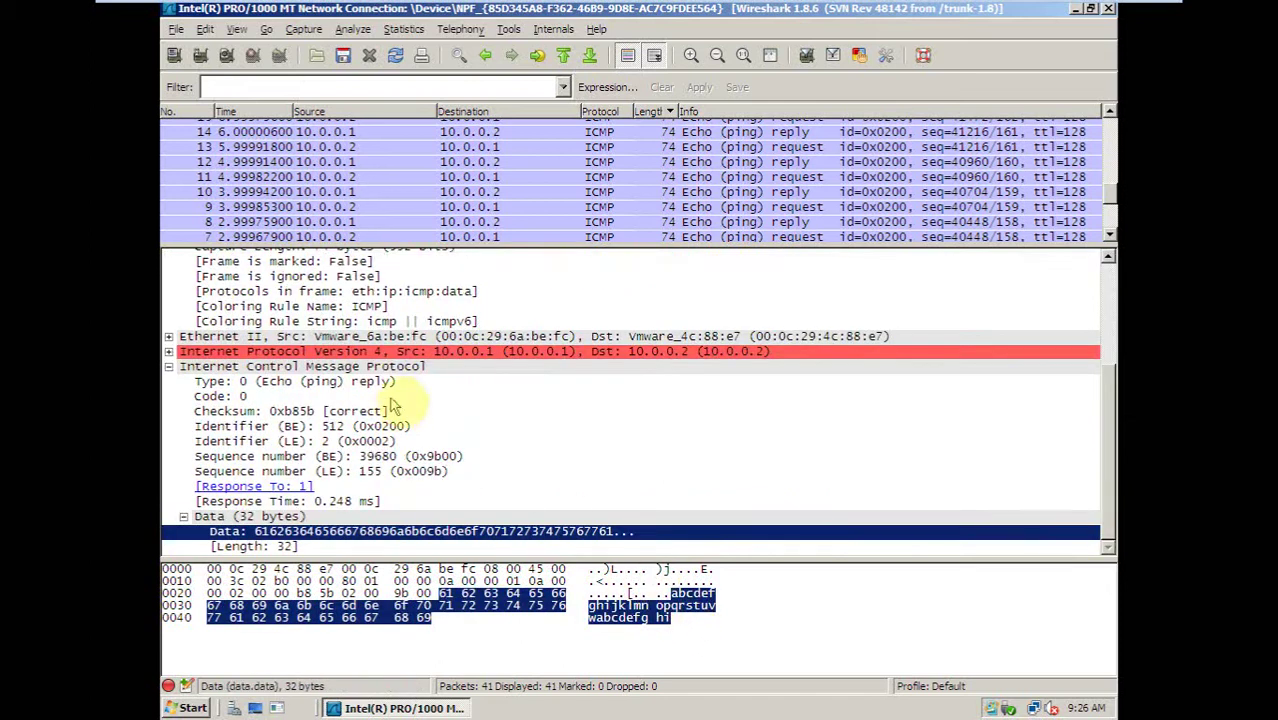
left_click(380, 369)
left_click(352, 427)
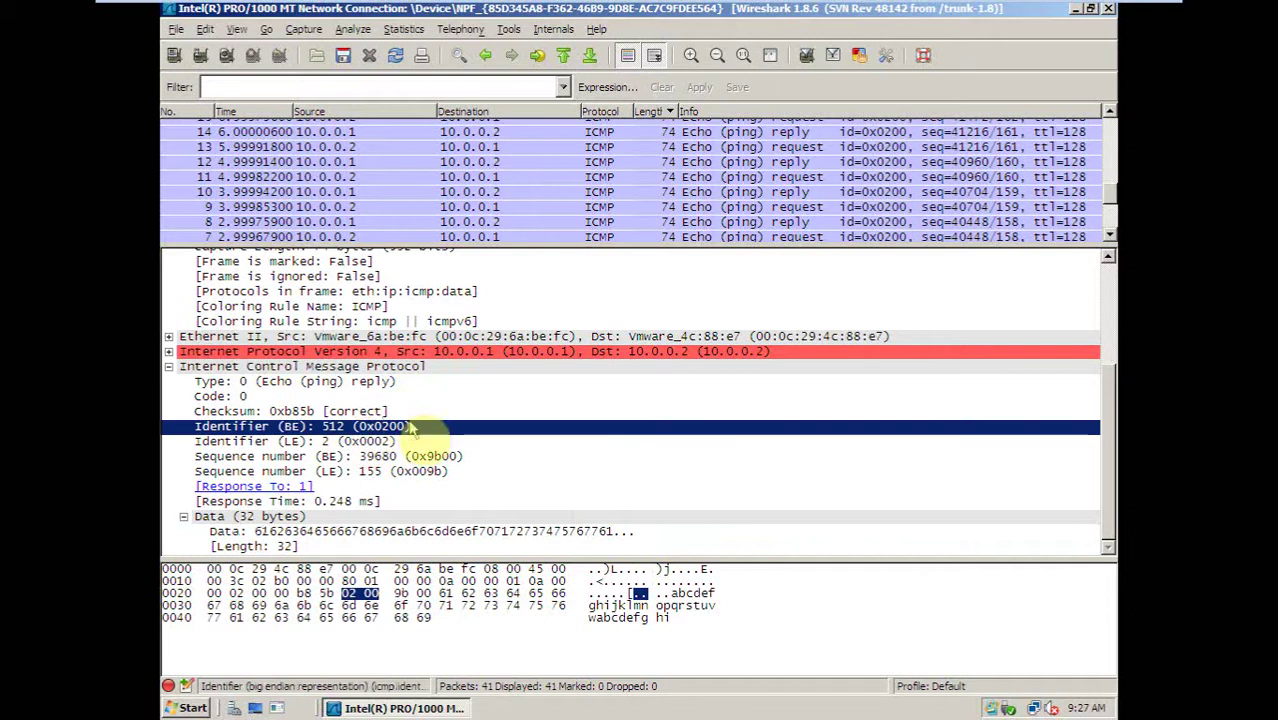
Step: Expand the Ethernet II header and its Destination entry, and examine the LG and IG address bits
left_click(168, 336)
double_click(290, 352)
left_click(340, 383)
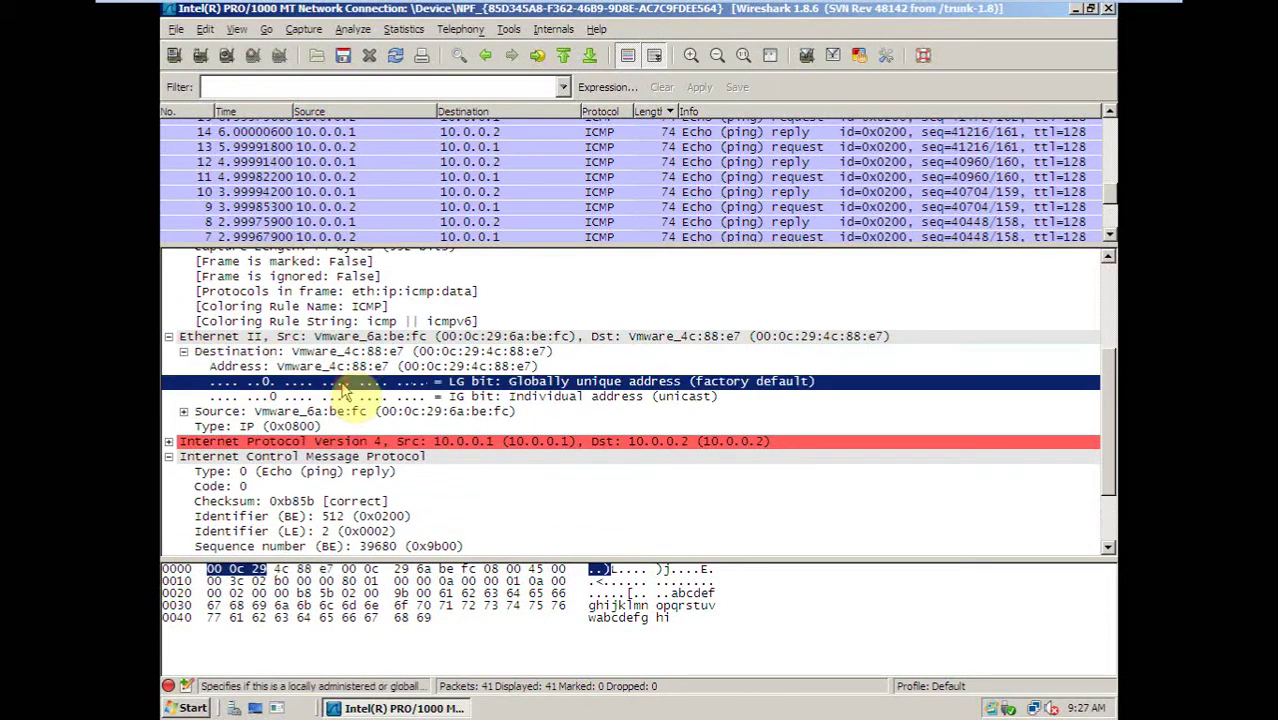
left_click(338, 398)
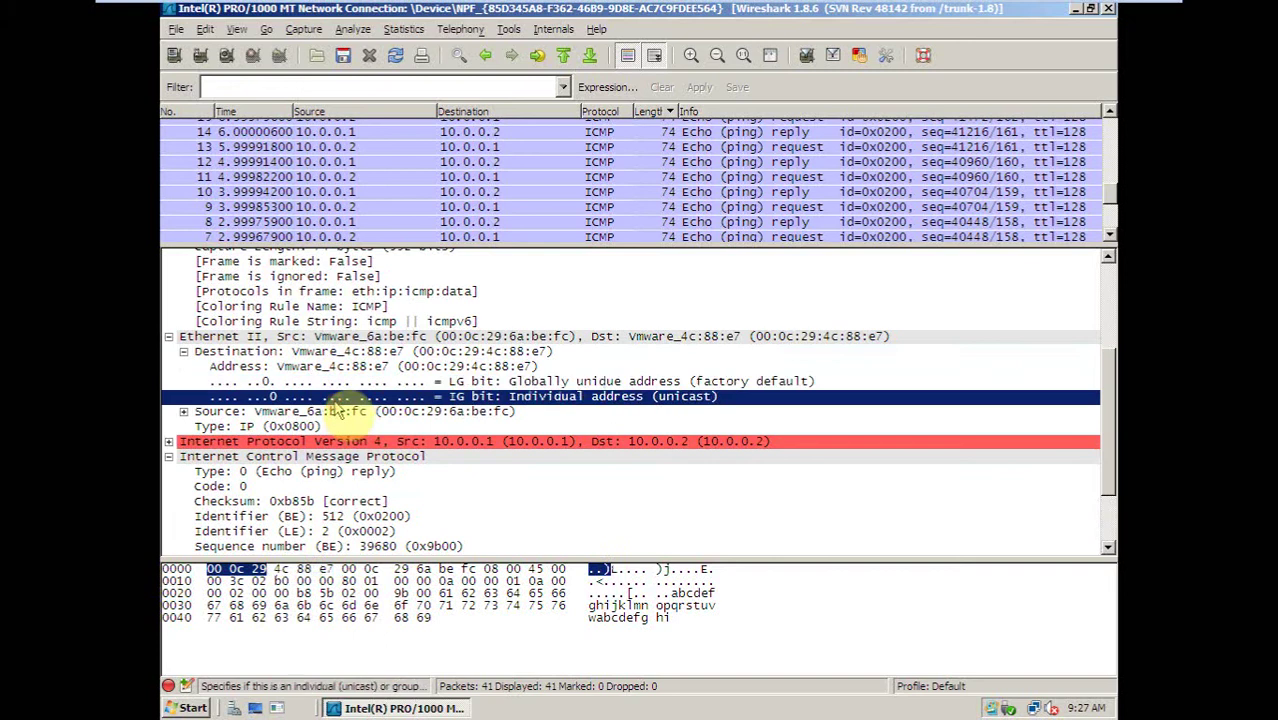
left_click(450, 383)
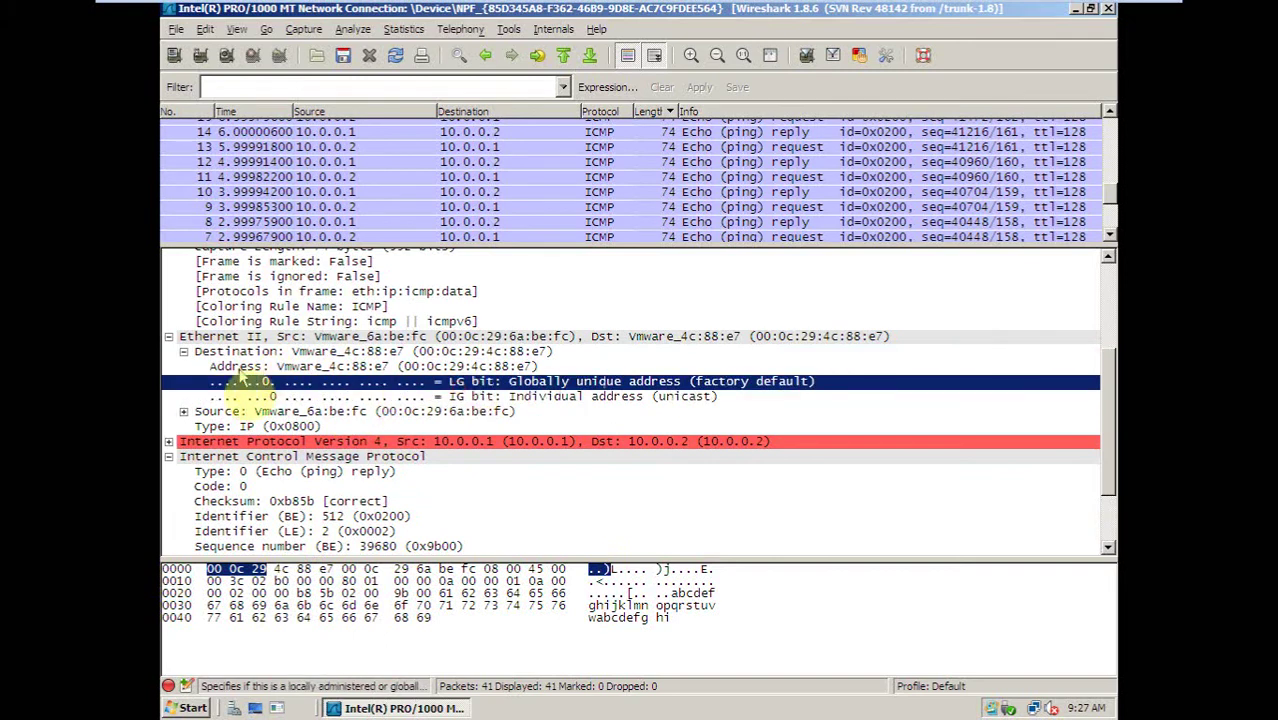
Step: Expand the Source entry of the Ethernet II header and compare its address bits with those of the destination
double_click(230, 411)
left_click(325, 385)
left_click(316, 398)
left_click(340, 412)
left_click(366, 398)
left_click(300, 427)
Step: Expand the Internet Protocol Version 4 header and examine its version, header length and Differentiated Services Field
double_click(283, 443)
scroll(283, 443, "down", 3)
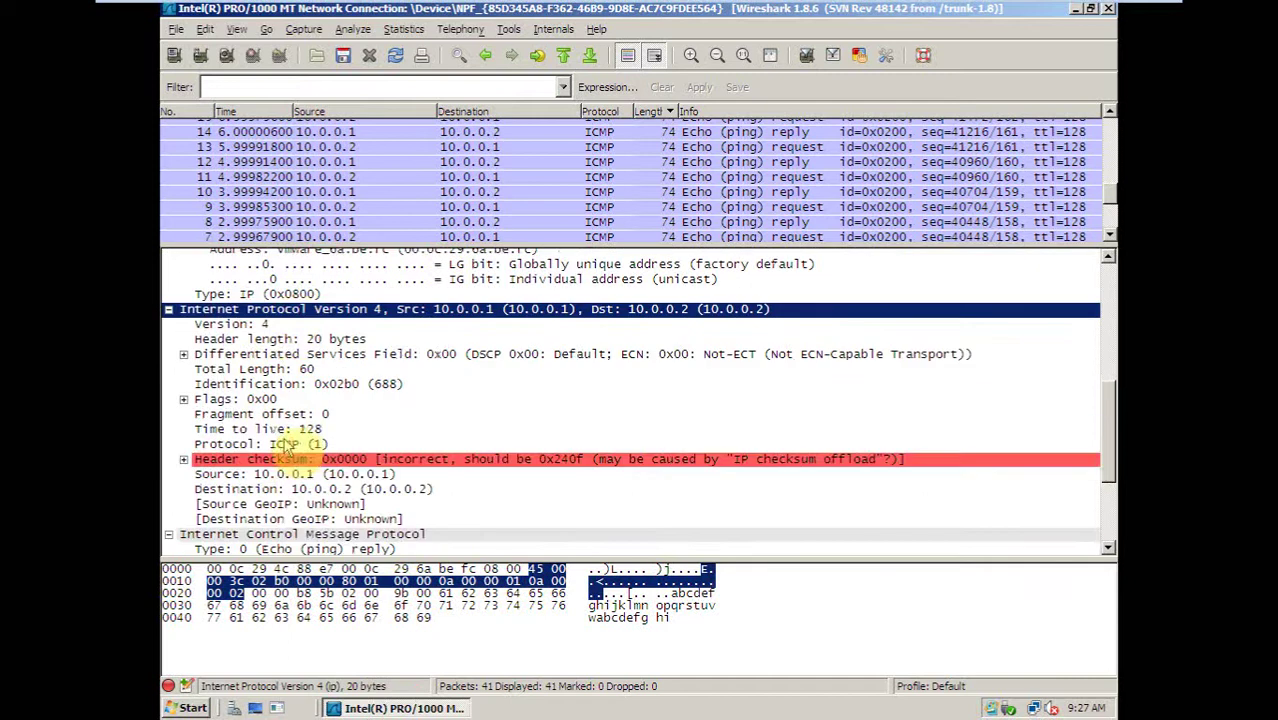
left_click(258, 326)
left_click(273, 355)
left_click(287, 341)
double_click(265, 355)
left_click(308, 370)
left_click(318, 384)
scroll(322, 345, "down", 1)
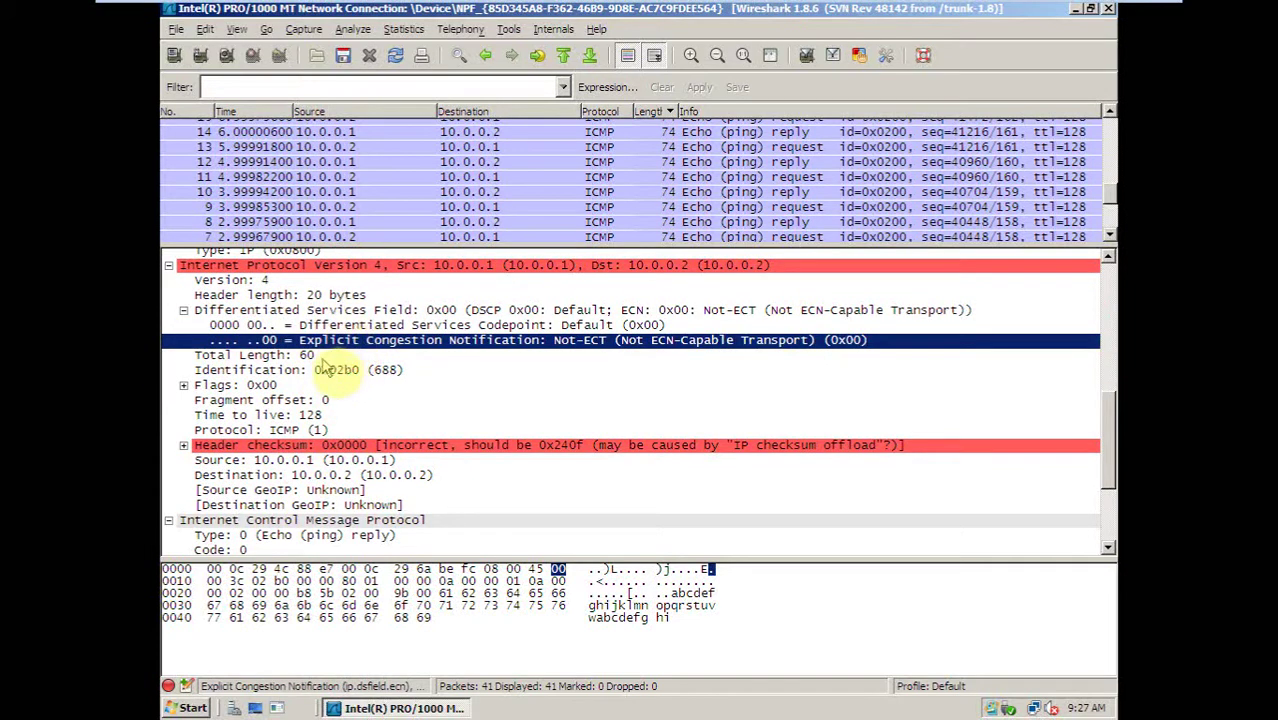
Step: Expand the IPv4 Flags entry and examine the Reserved bit, Don't fragment and More fragments flags
double_click(252, 384)
left_click(310, 400)
left_click(328, 416)
left_click(328, 401)
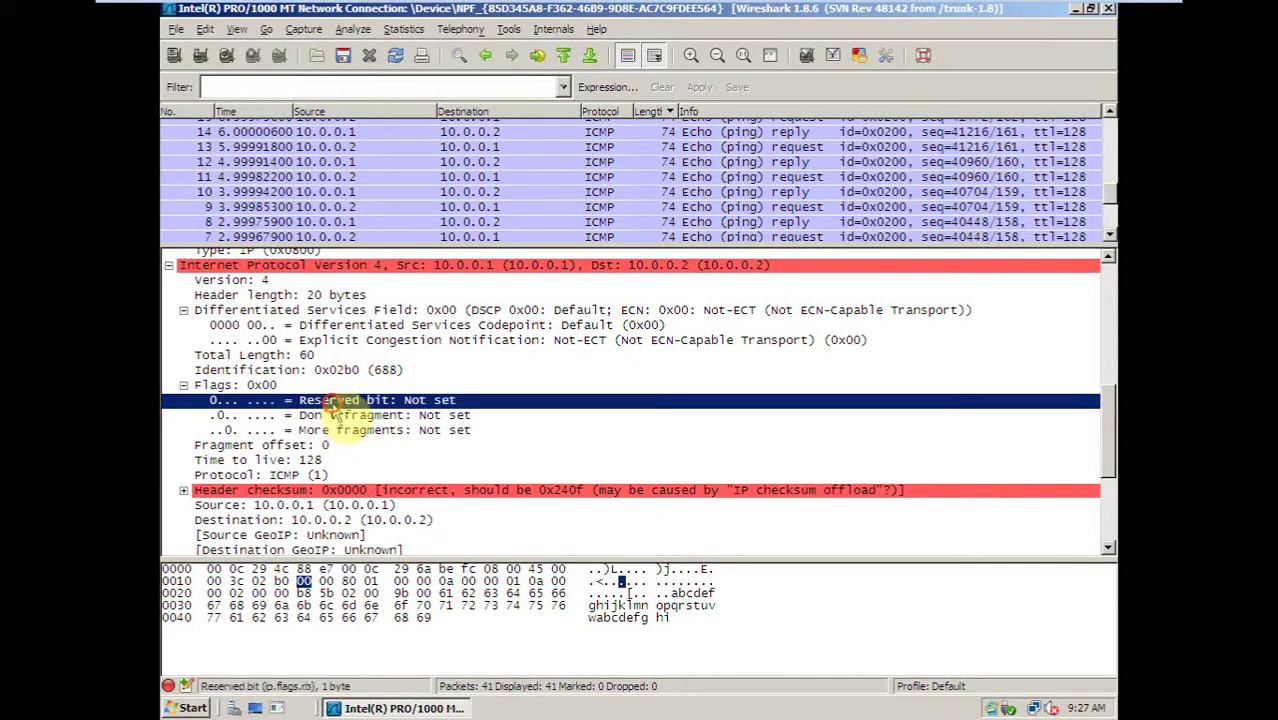
left_click(226, 387)
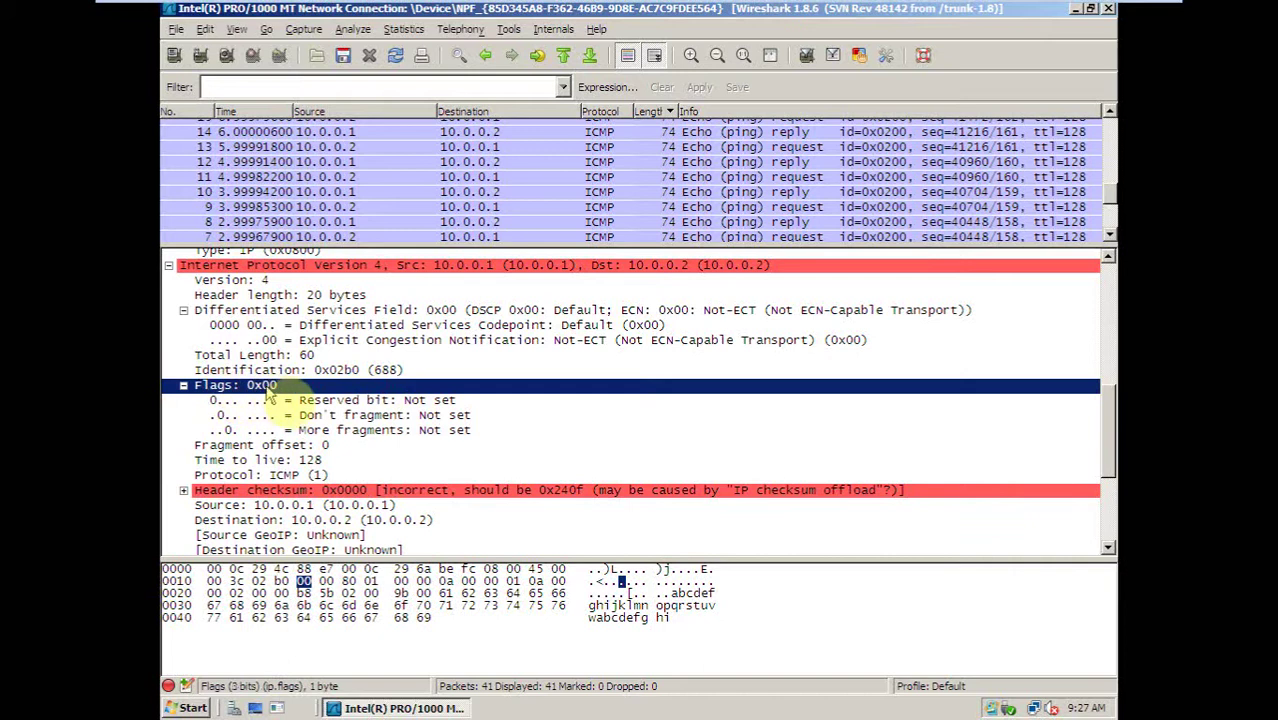
left_click(345, 401)
left_click(340, 416)
left_click(336, 431)
left_click(336, 417)
left_click(336, 402)
left_click(335, 432)
Step: Examine the remaining IPv4 fields, including header checksum, source and destination addresses, and recheck the version field
scroll(316, 450, "down", 2)
left_click(308, 372)
left_click(350, 327)
left_click(355, 342)
left_click(385, 312)
left_click(296, 357)
left_click(306, 372)
left_click(300, 387)
left_click(300, 372)
scroll(322, 398, "down", 2)
left_click(310, 321)
left_click(304, 307)
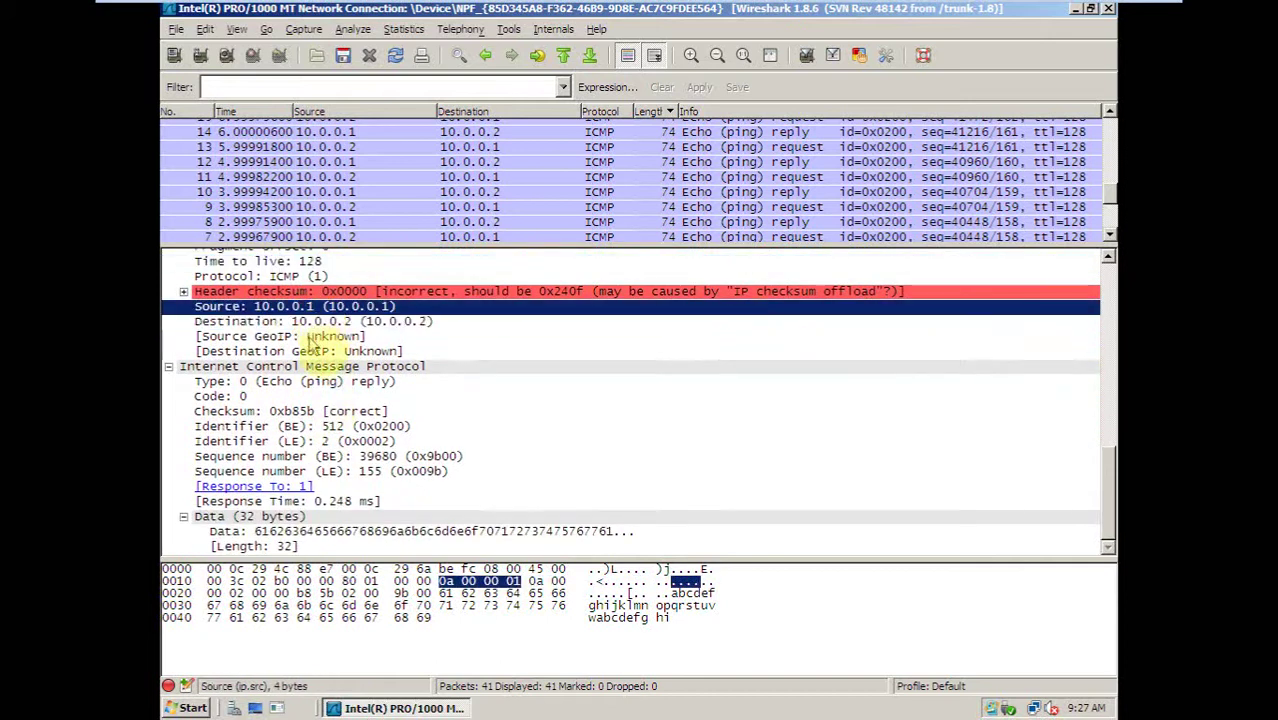
scroll(322, 360, "up", 6)
left_click(258, 349)
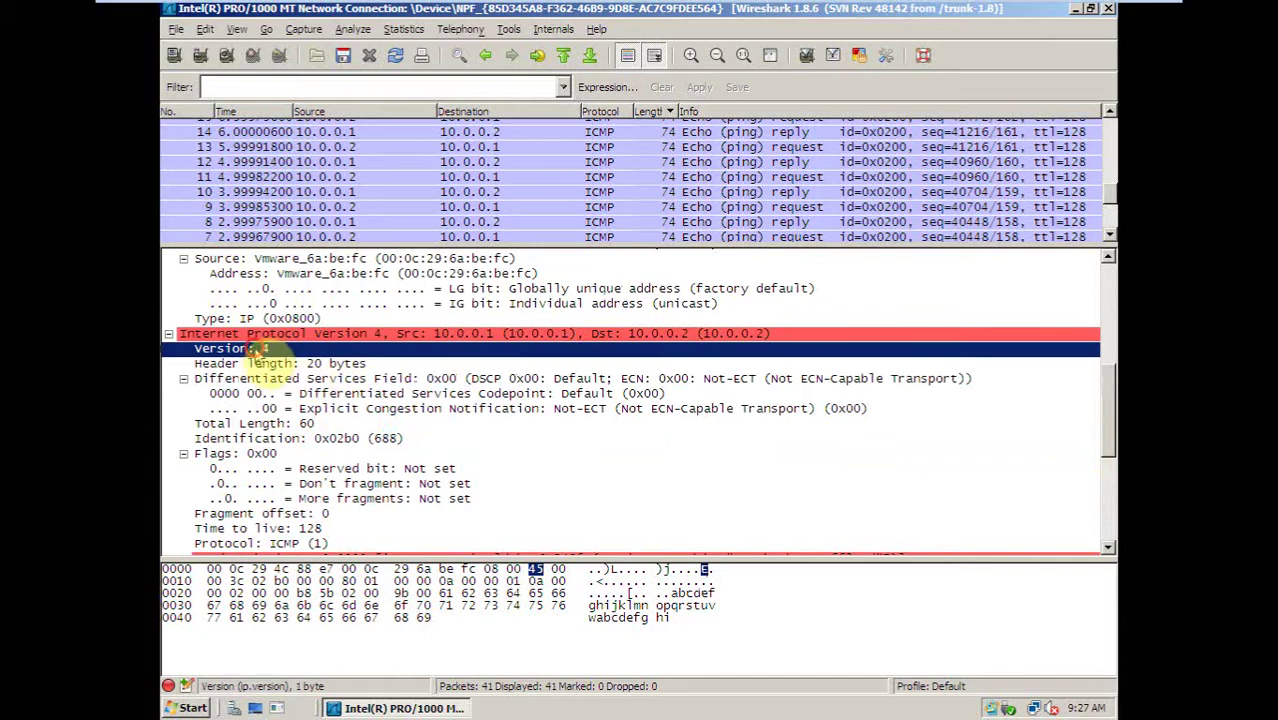
scroll(281, 347, "down", 6)
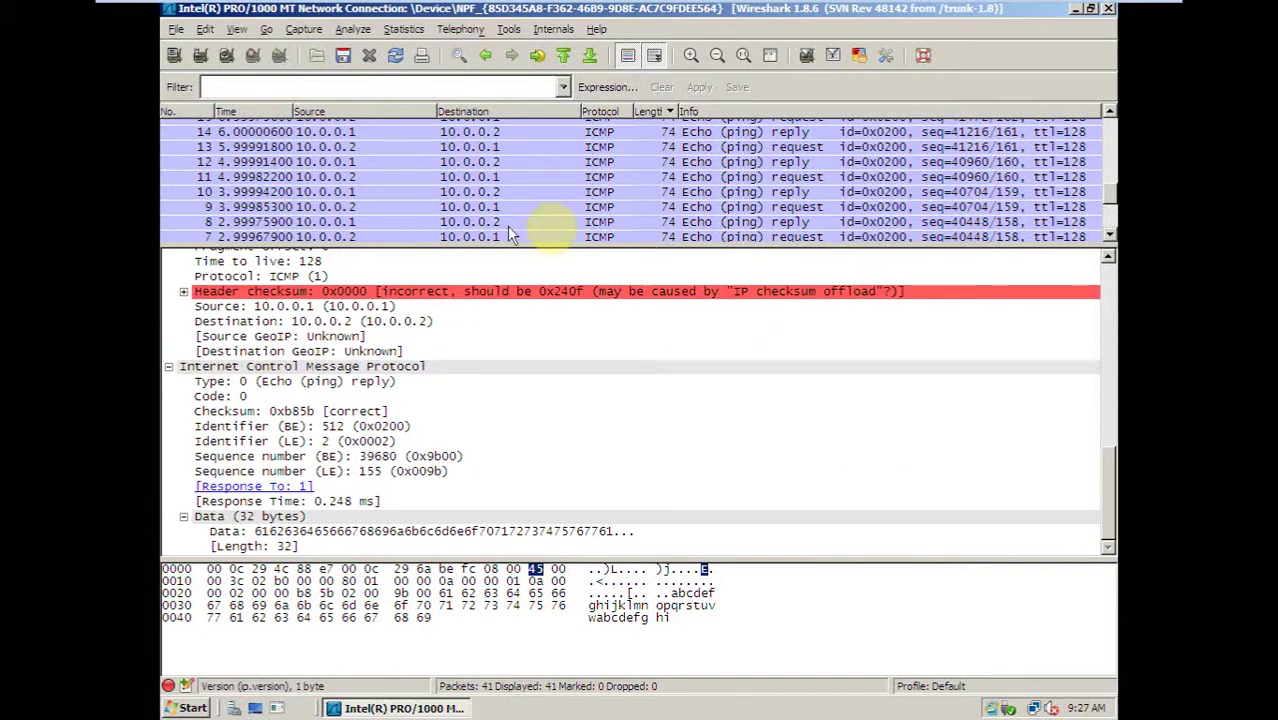
Step: Review the actions available for individual ping packets, such as packets 9 and 12 in the packet list
left_click(780, 192)
right_click(752, 192)
left_click(728, 193)
left_click(722, 207)
right_click(749, 209)
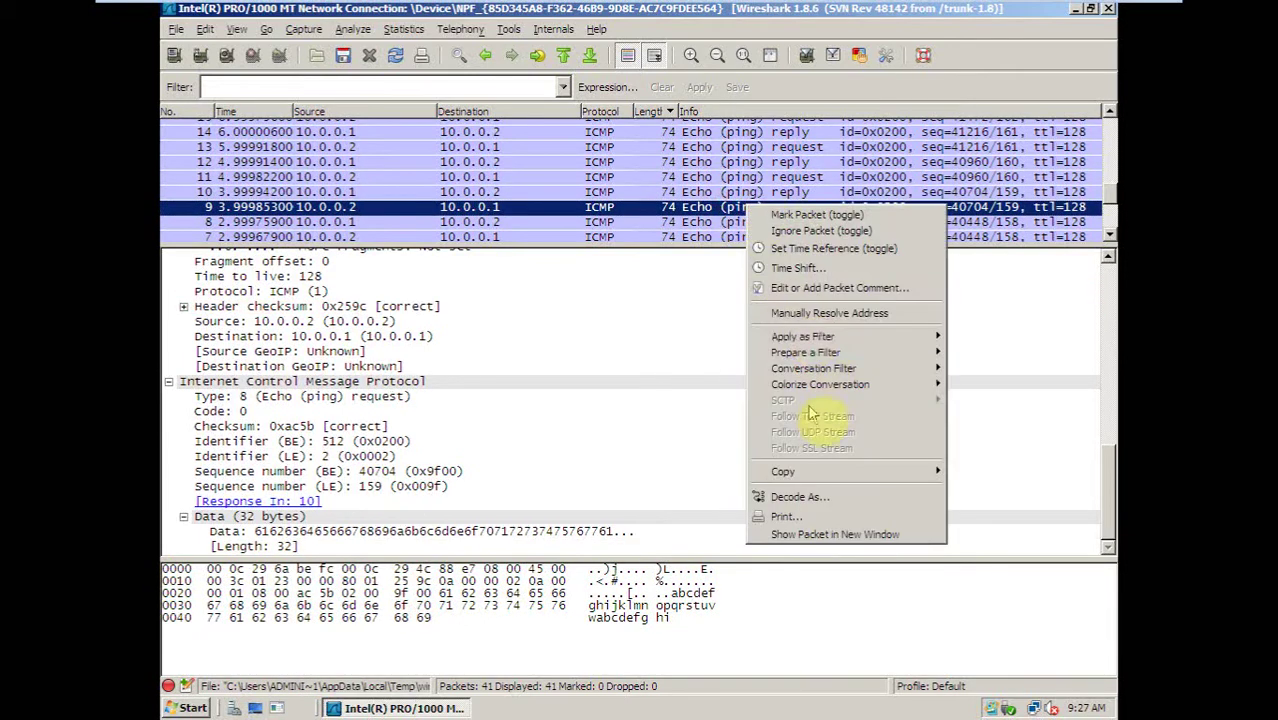
left_click(733, 170)
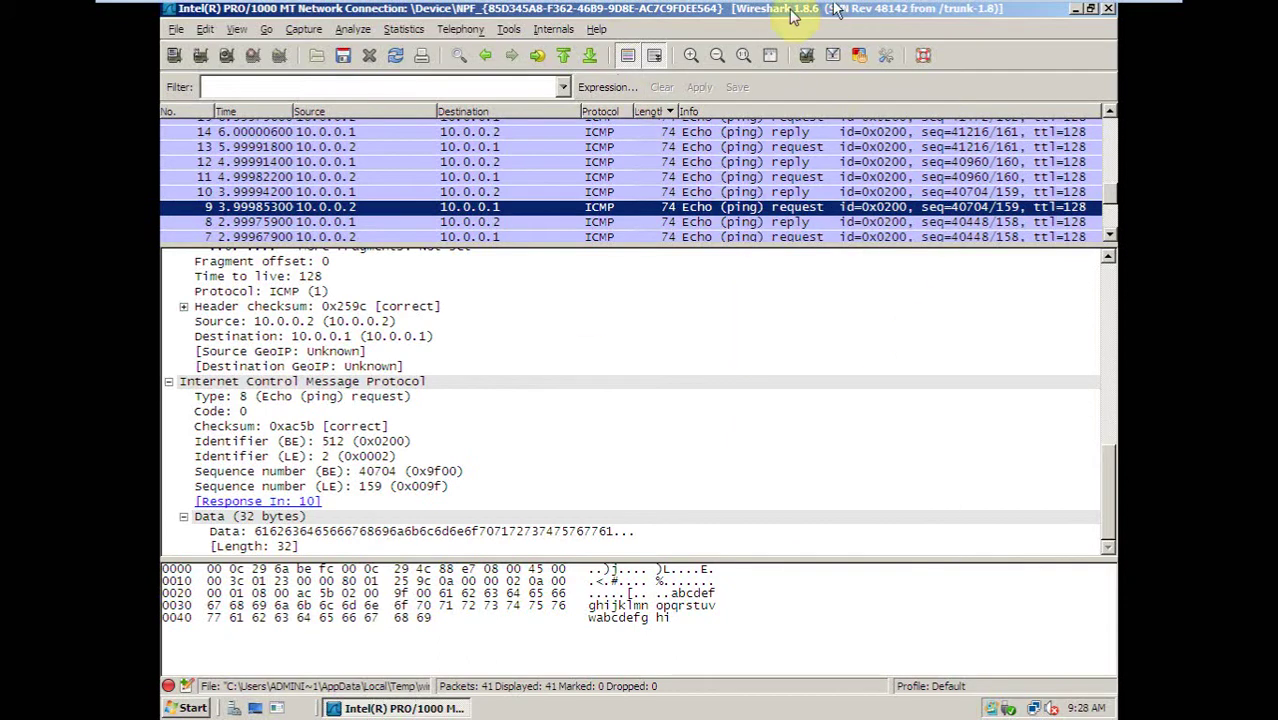
left_click(715, 167)
right_click(715, 168)
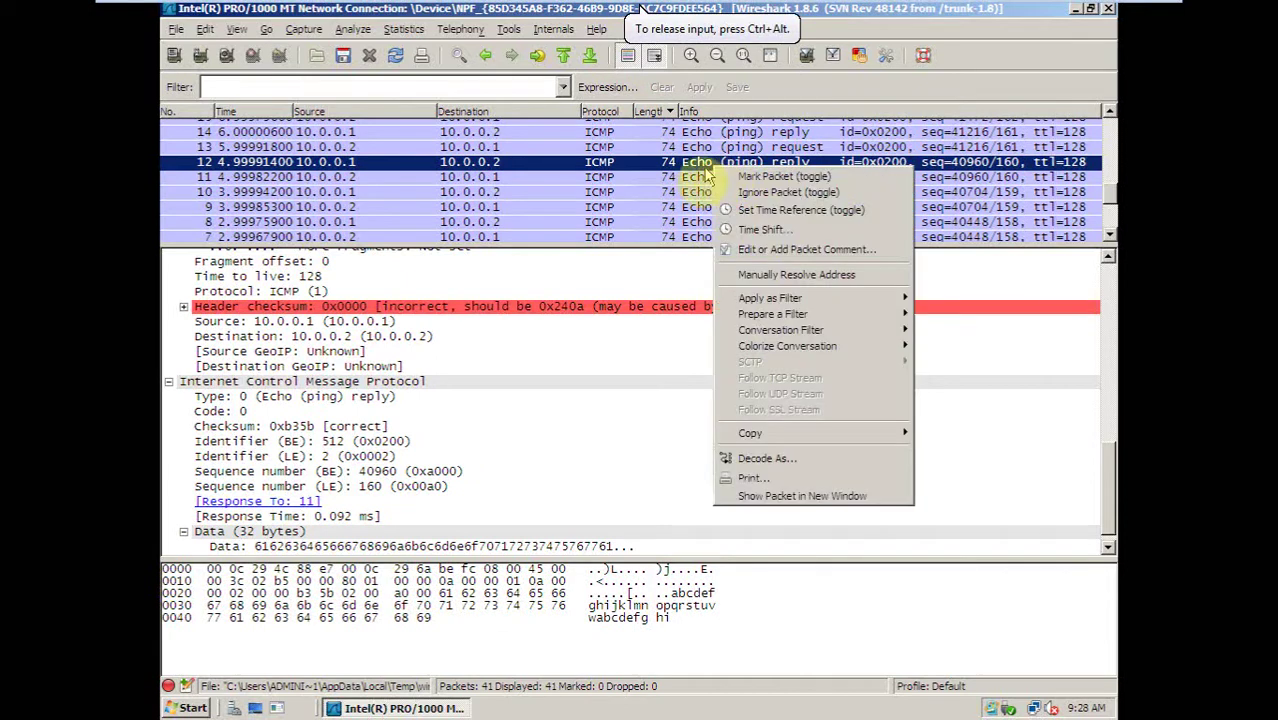
Step: Apply the display filter http to the captured packets
left_click(466, 82)
left_click(453, 84)
type("http")
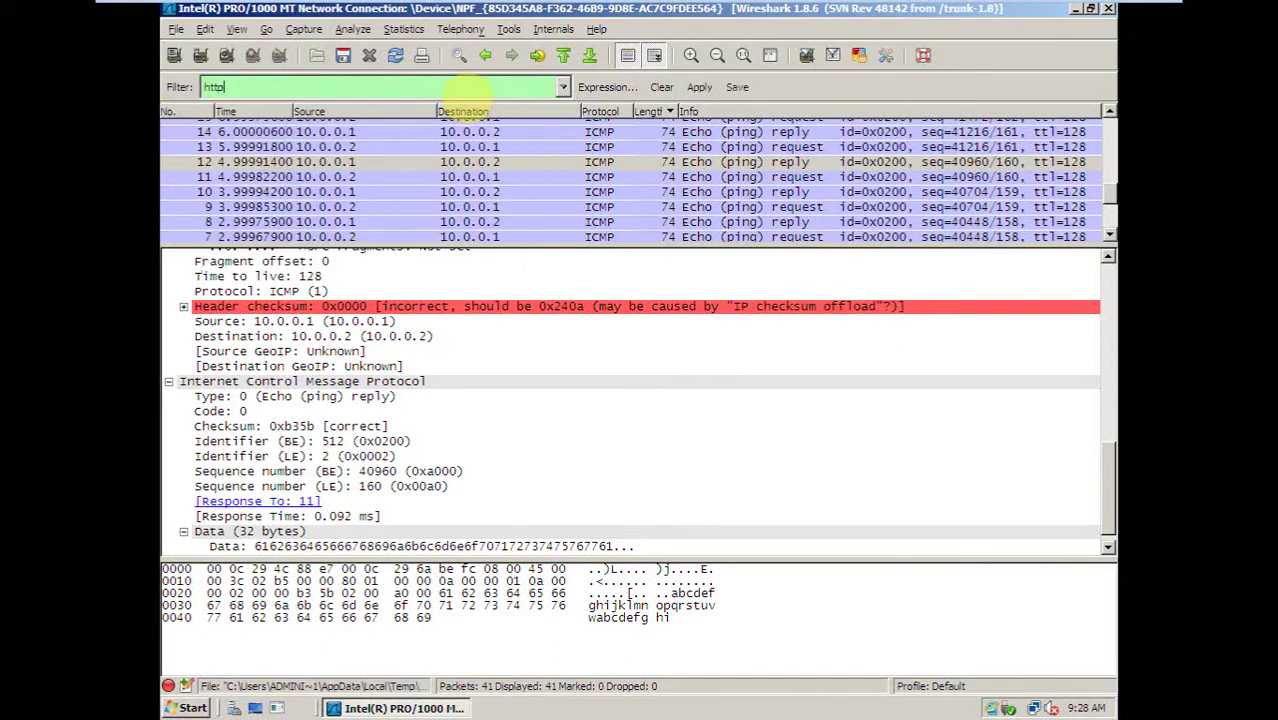
key("Return")
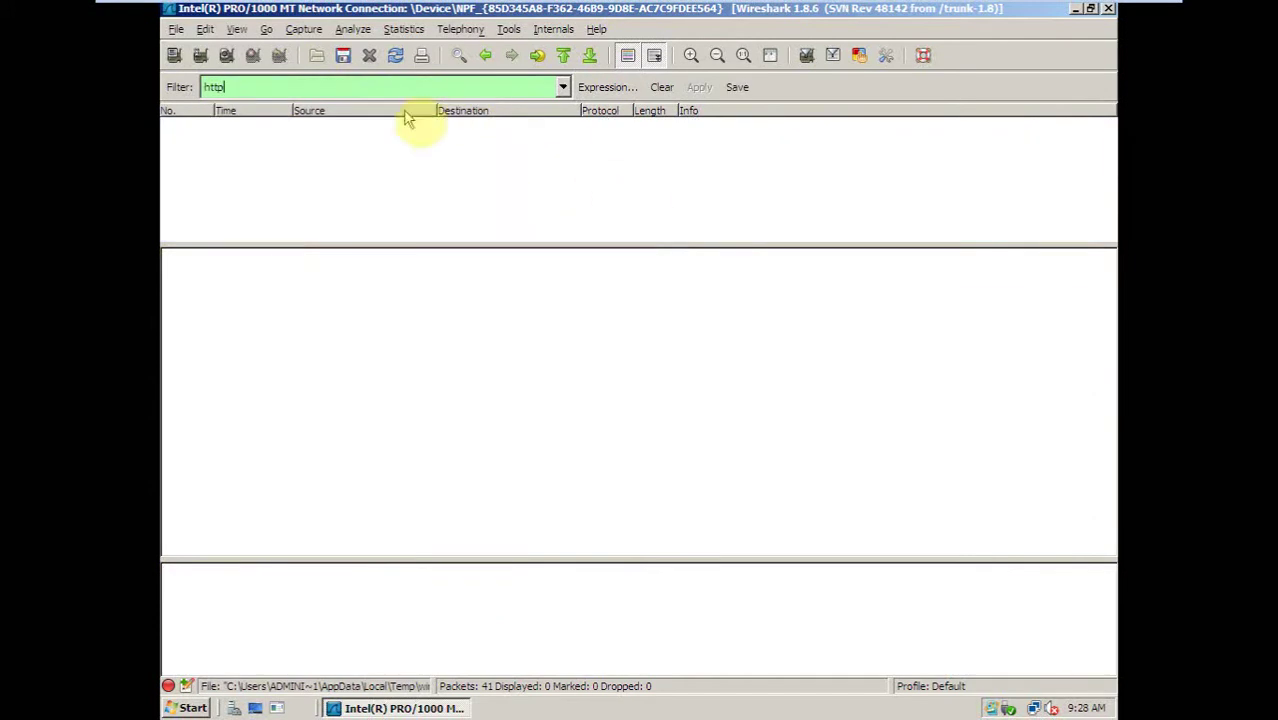
left_click(1030, 10)
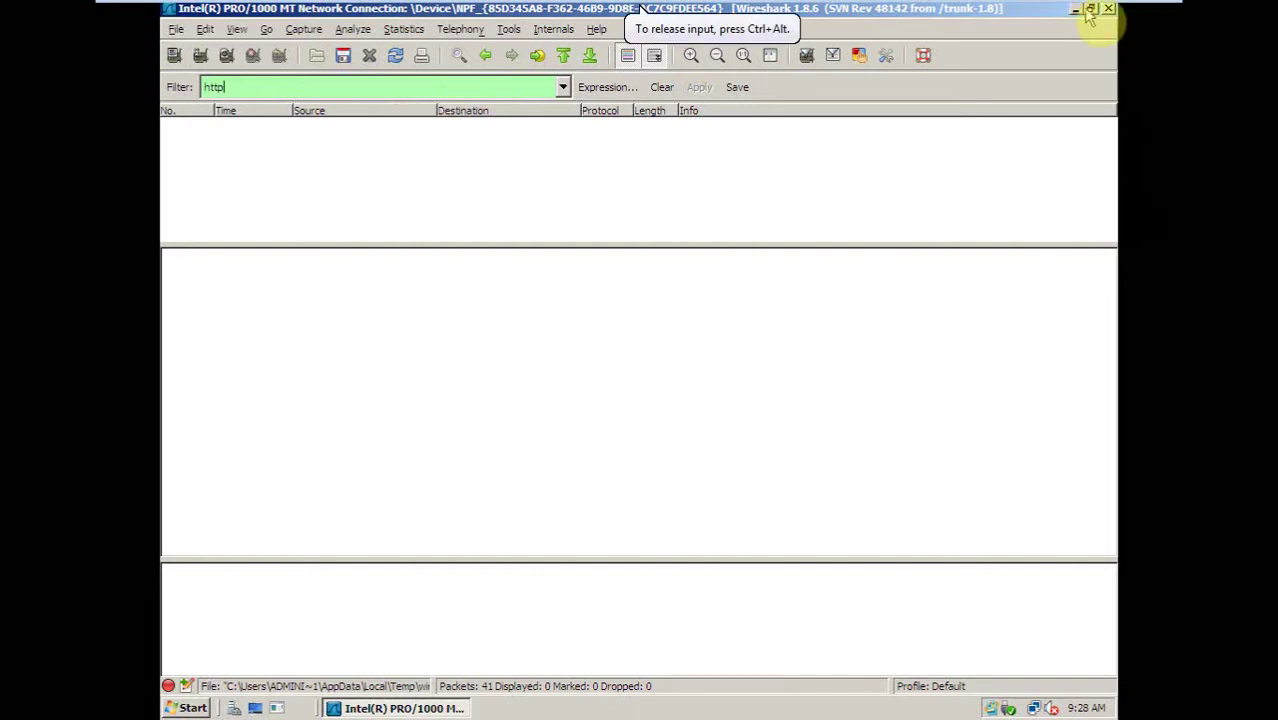
left_click(1091, 9)
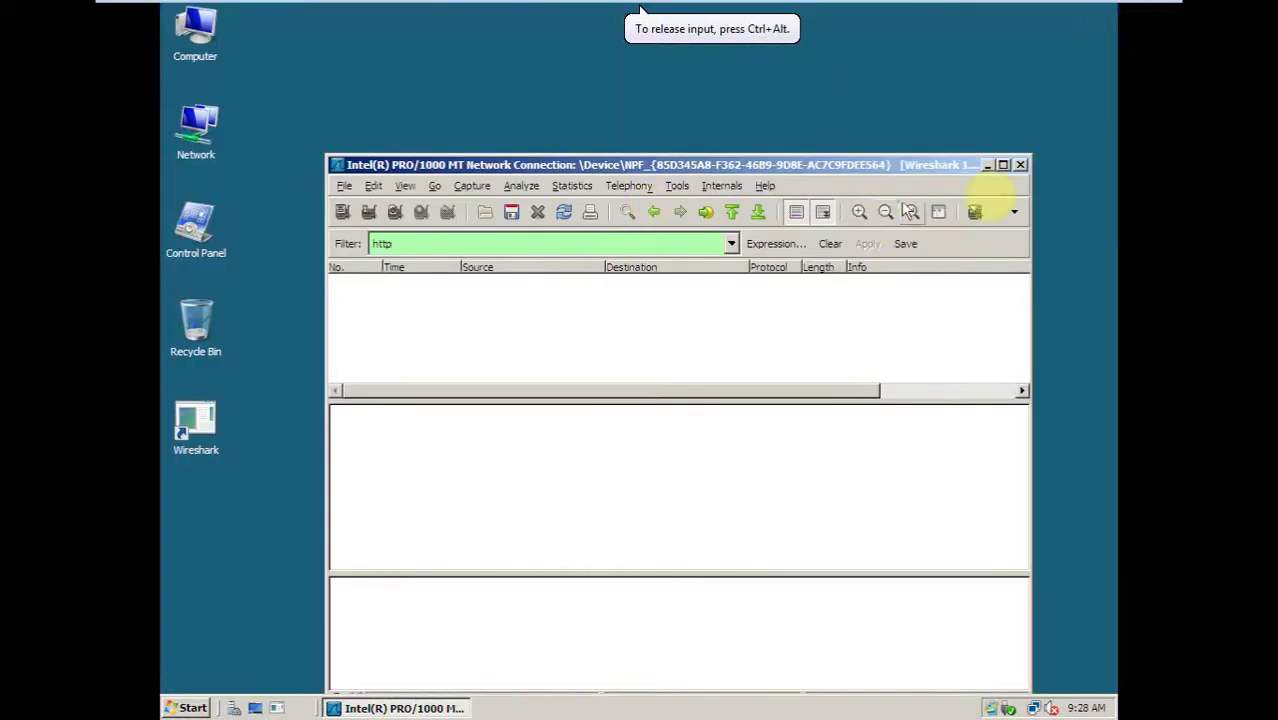
left_click(1001, 165)
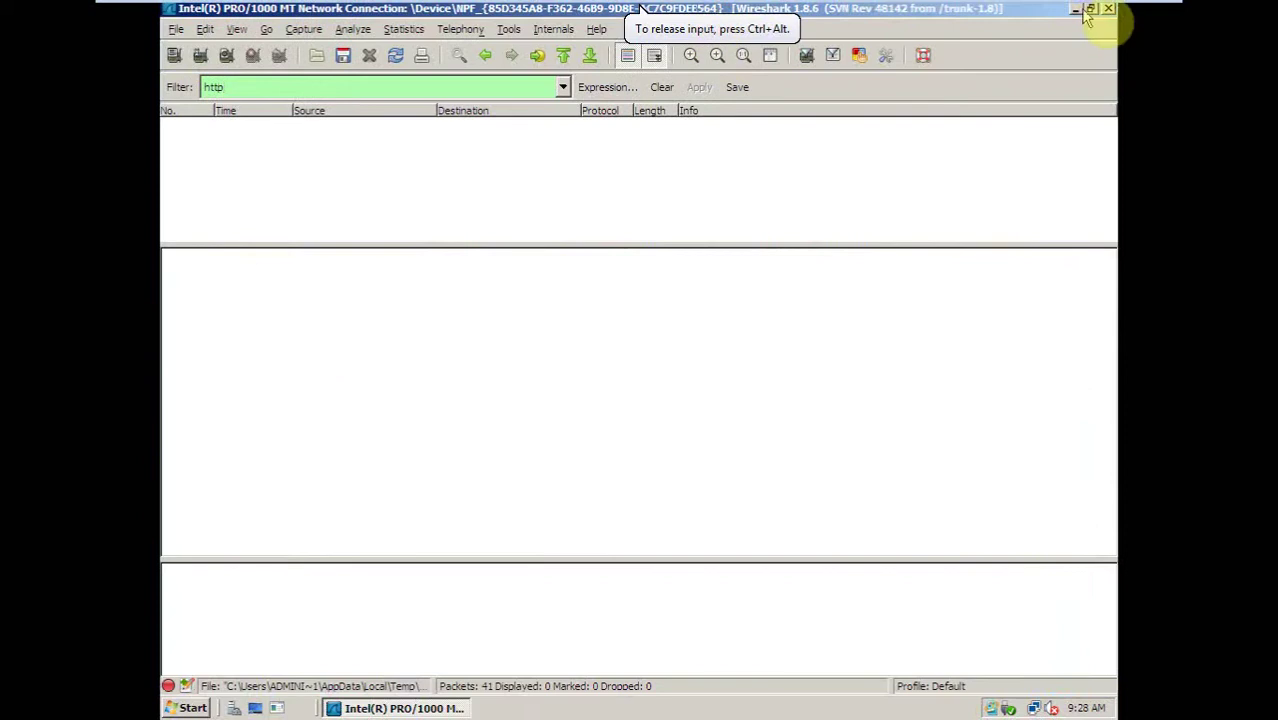
Step: Switch to the Windows Server 2003 virtual machine with the VMware full-screen toolbar pinned, and close its running ping window
mouse_move(205, 5)
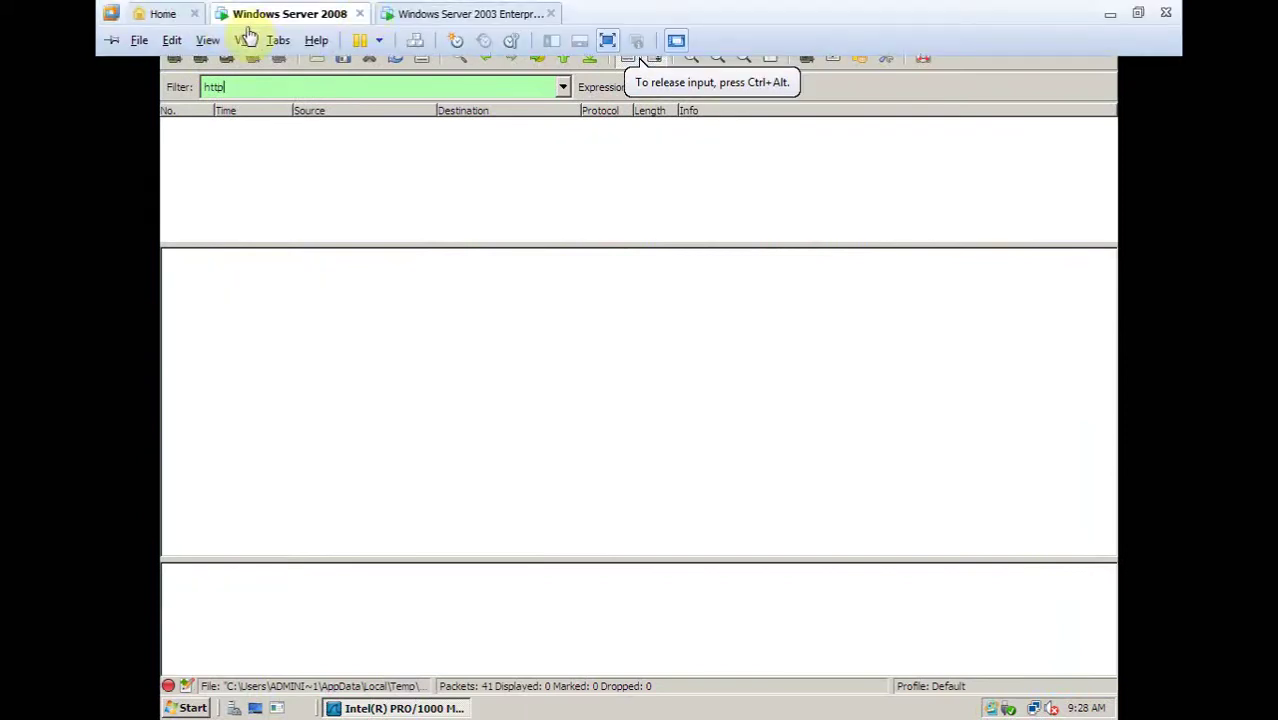
left_click(110, 40)
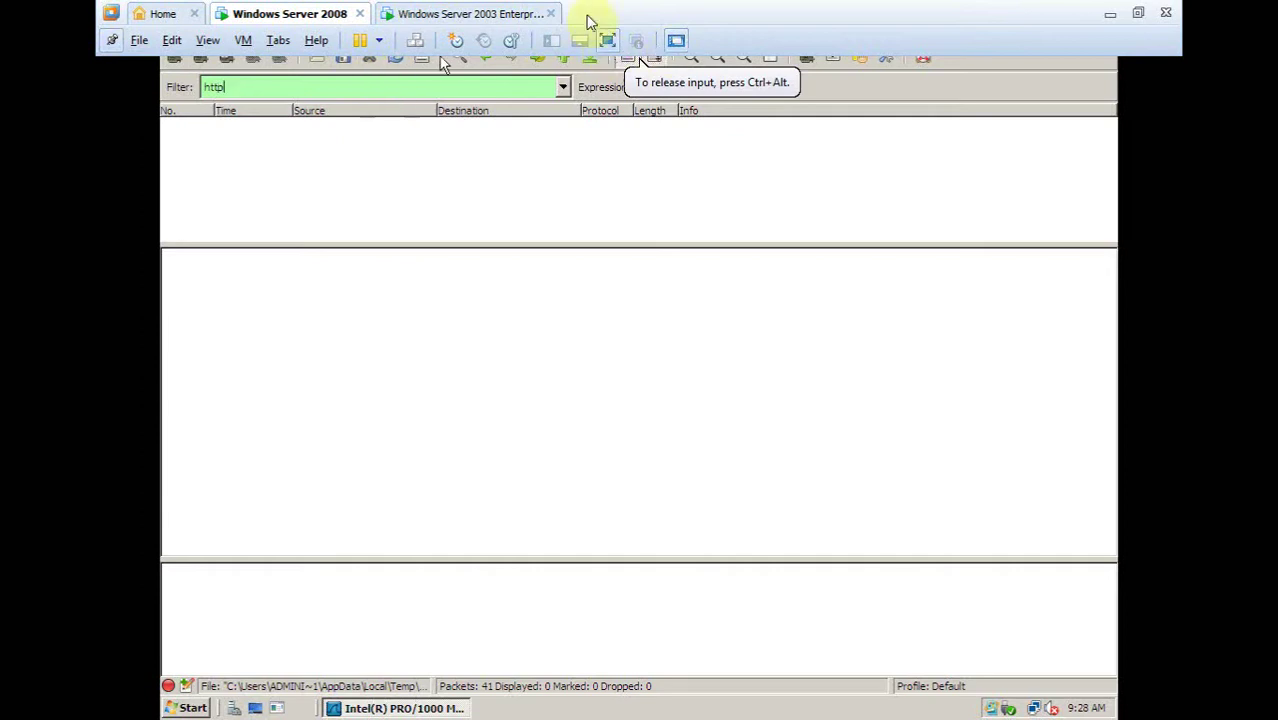
left_click(484, 10)
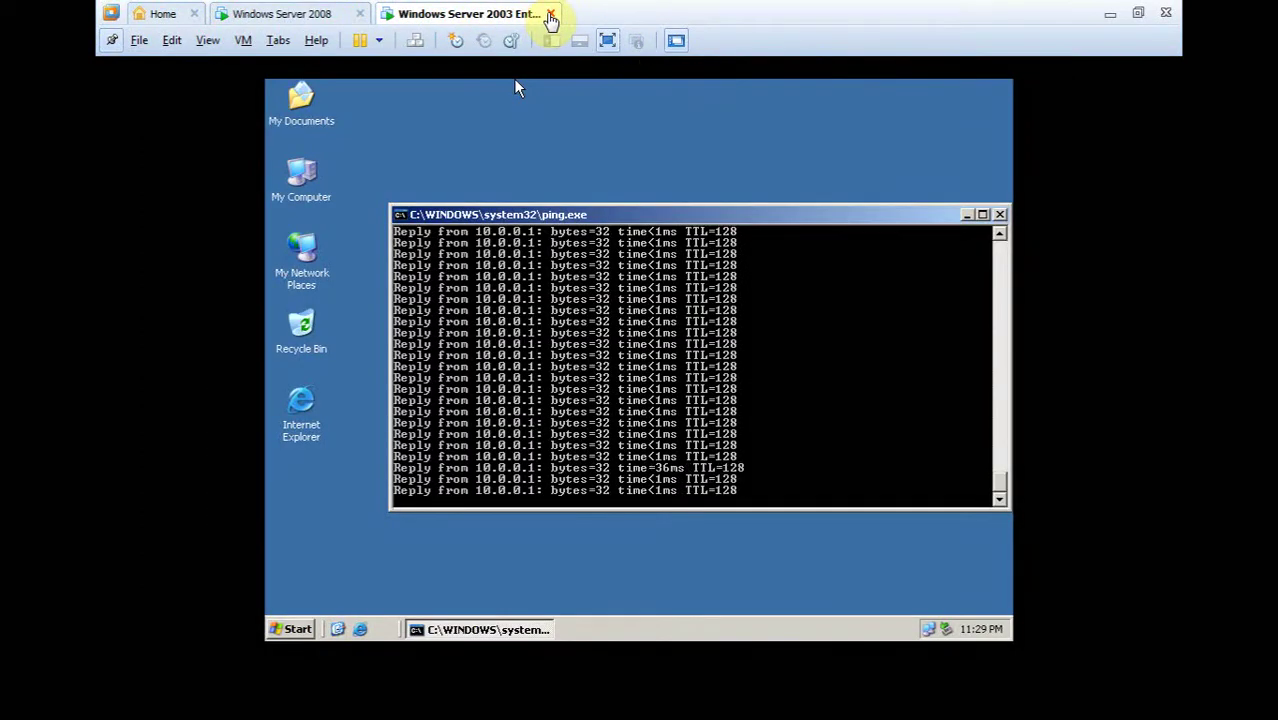
left_click(314, 14)
left_click(442, 14)
left_click(322, 10)
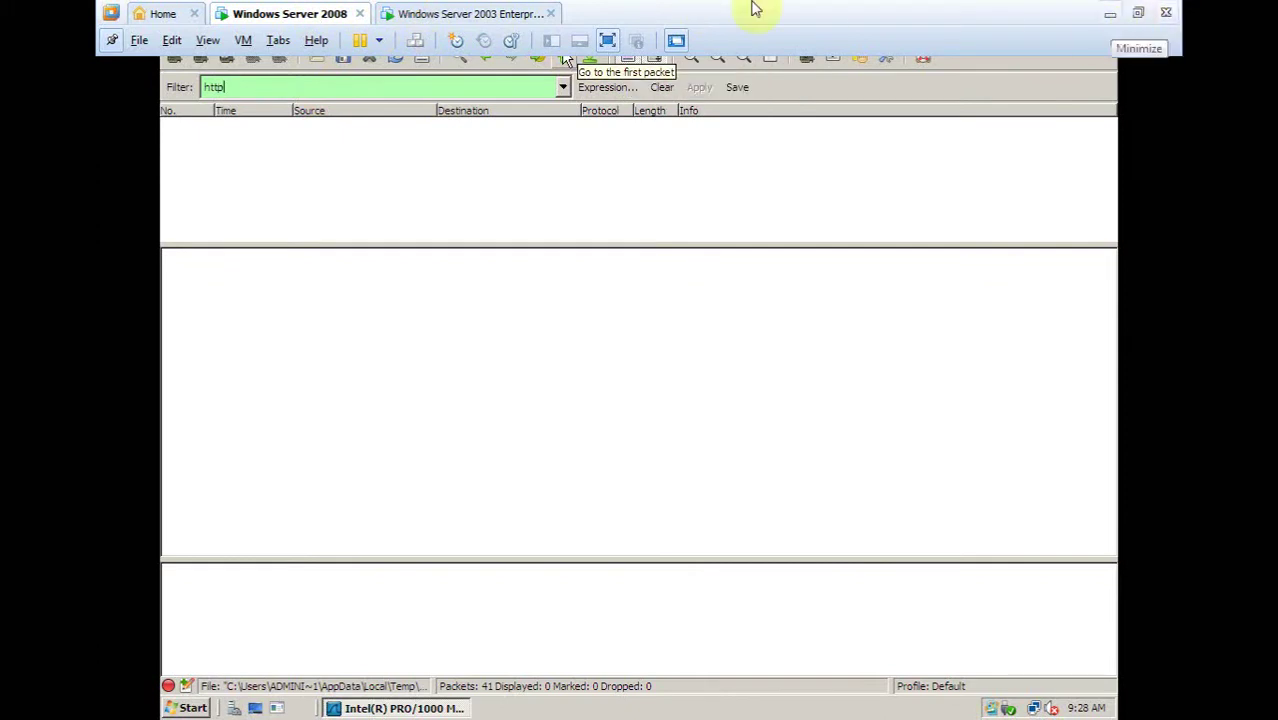
left_click(414, 13)
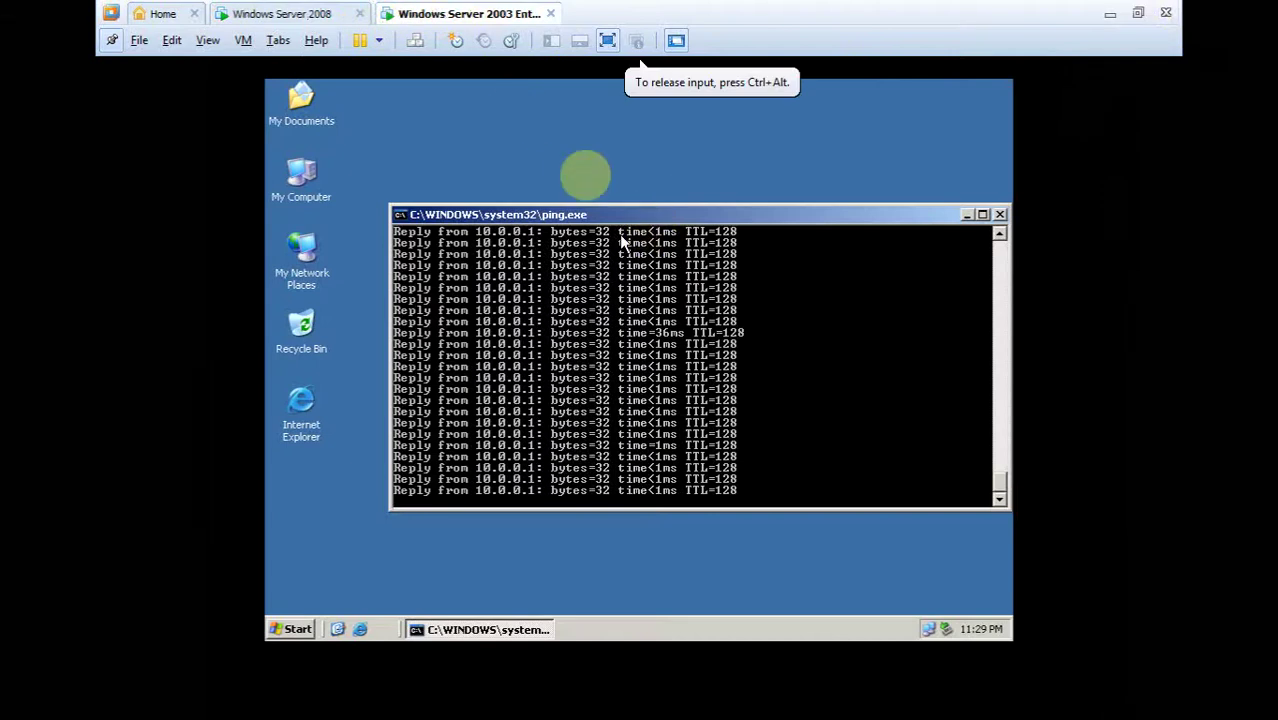
left_click(999, 215)
Step: Return to the Windows Server 2008 virtual machine, unpin the full-screen toolbar, and quit Wireshark without saving the captured packets
left_click(328, 12)
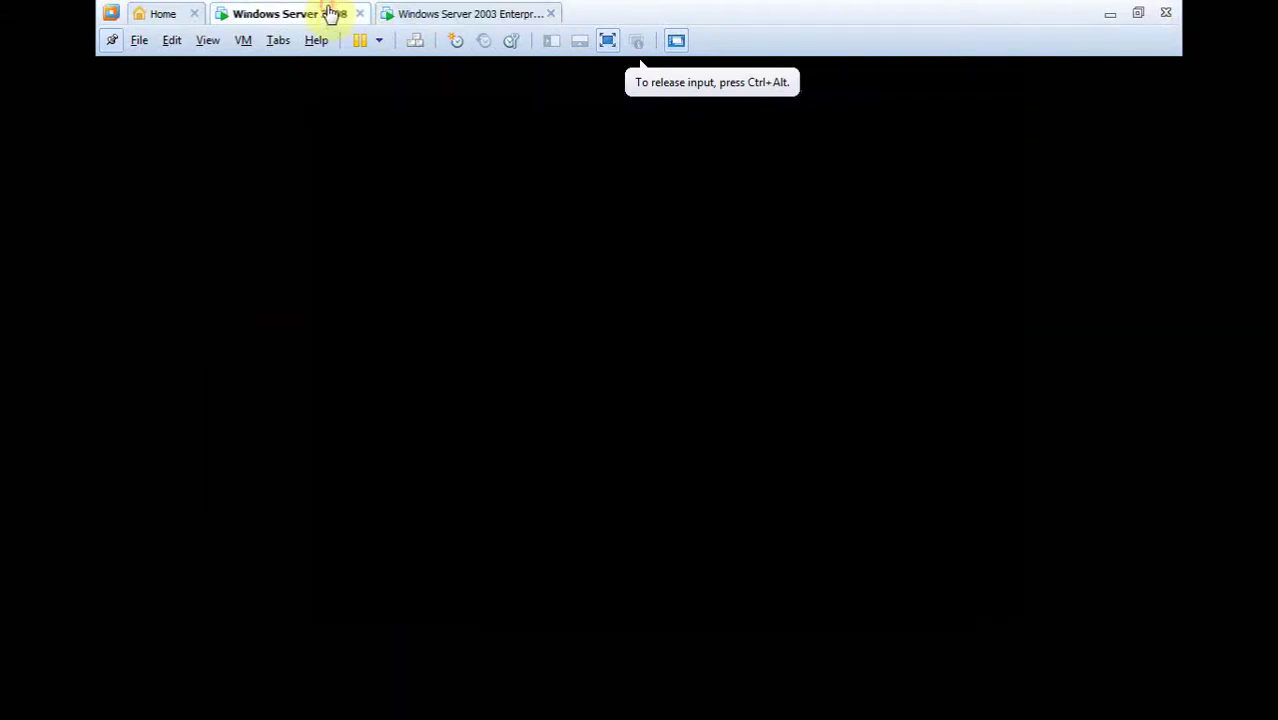
left_click(840, 110)
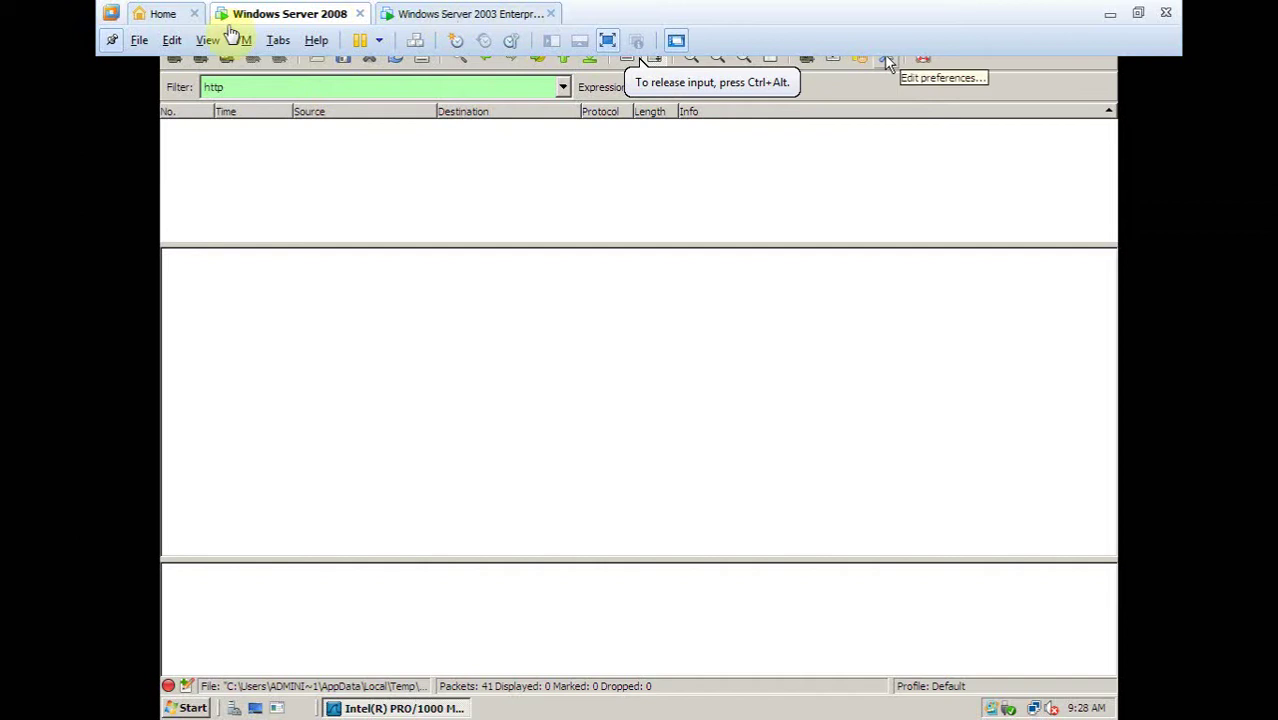
left_click(116, 39)
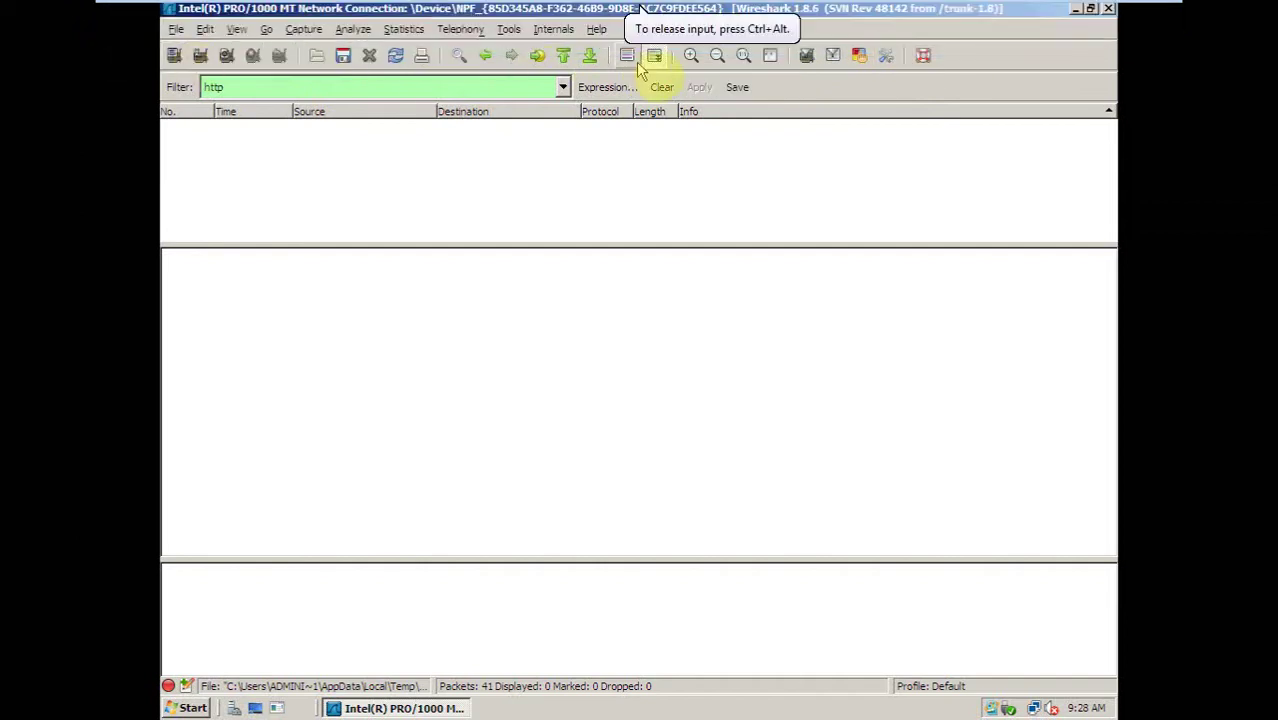
left_click(1108, 9)
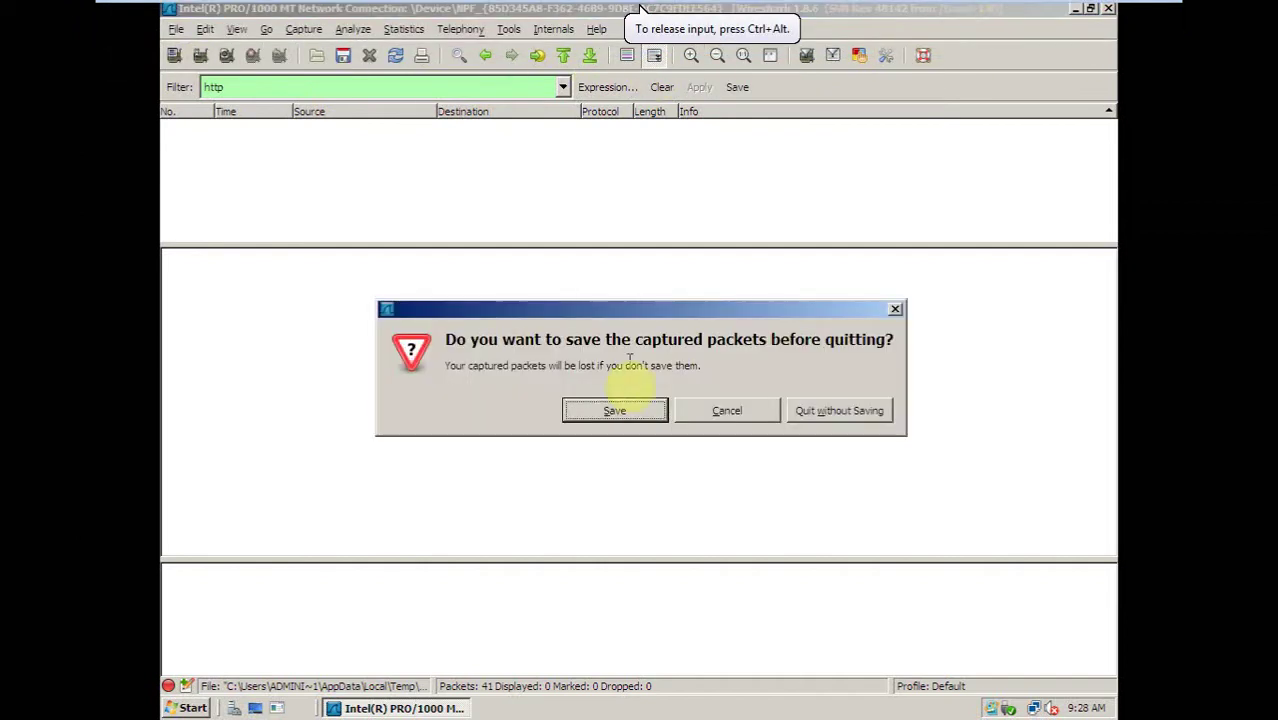
left_click(850, 412)
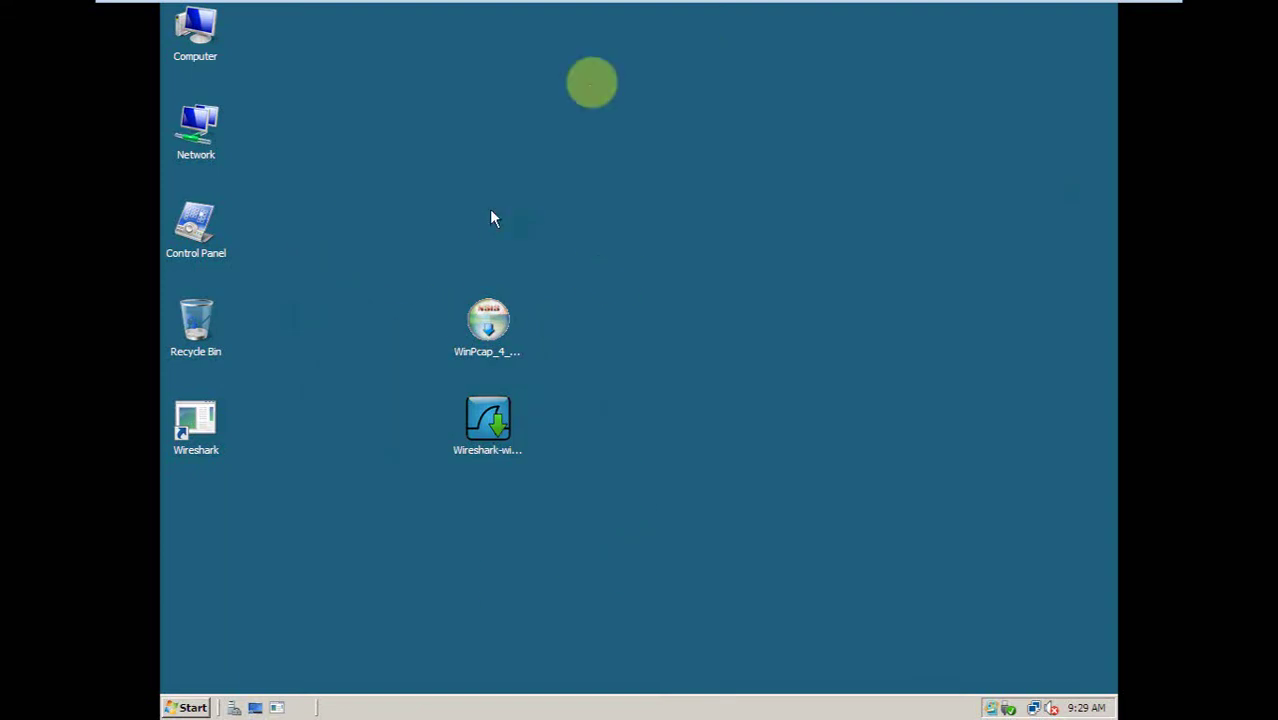
Step: Pin the VMware full-screen toolbar above the Windows Server 2008 desktop
mouse_move(193, 10)
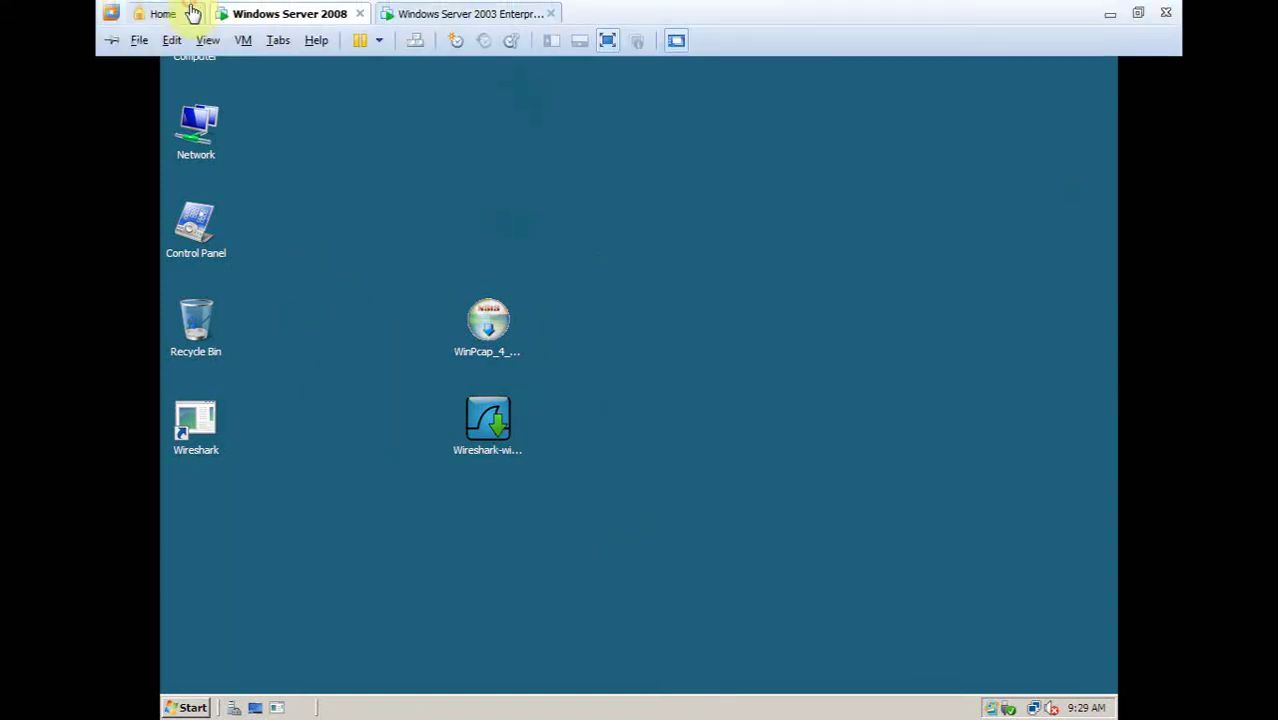
left_click(117, 42)
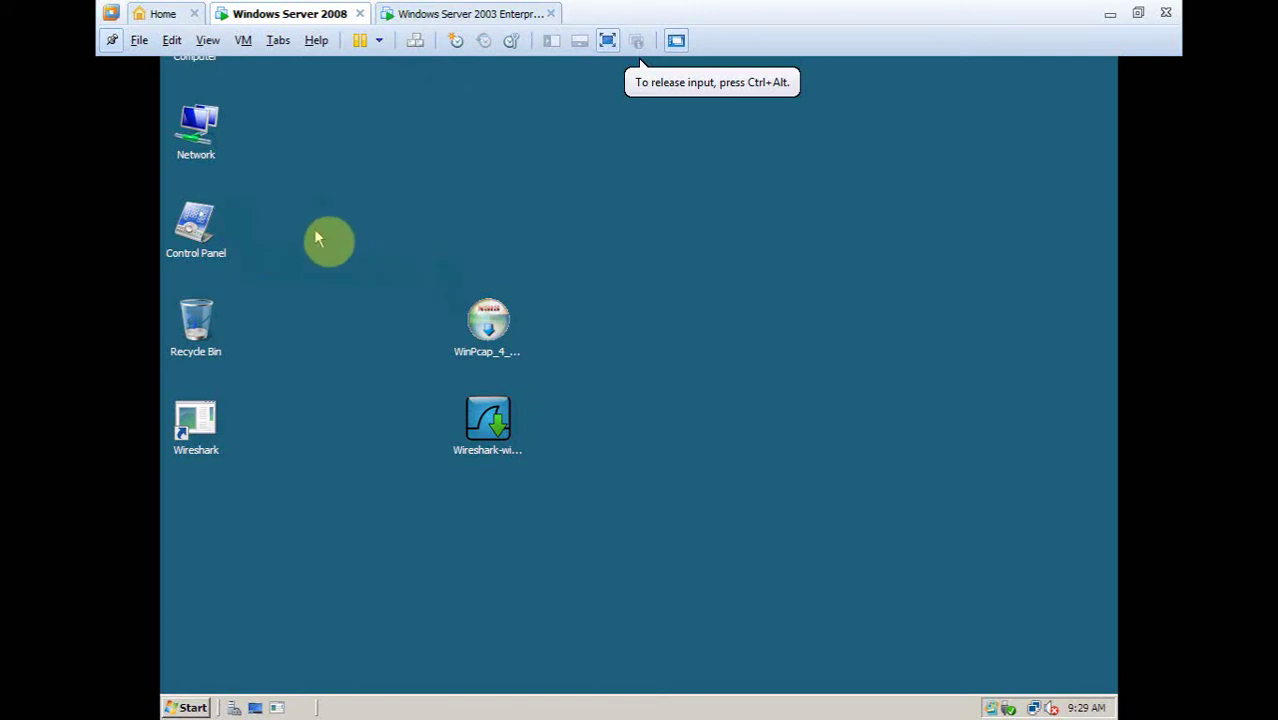
Step: Take the Windows Server 2008 virtual machine out of full-screen mode and release the input to the host computer
left_click(206, 236)
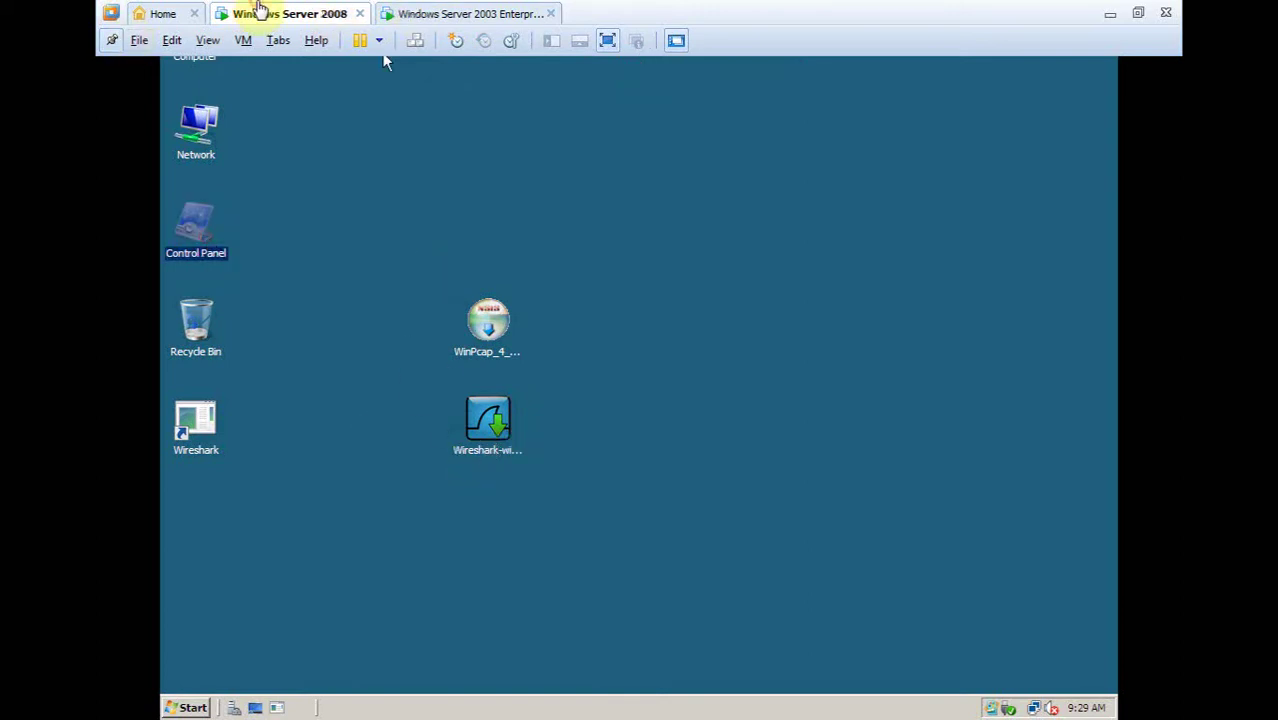
left_click(607, 40)
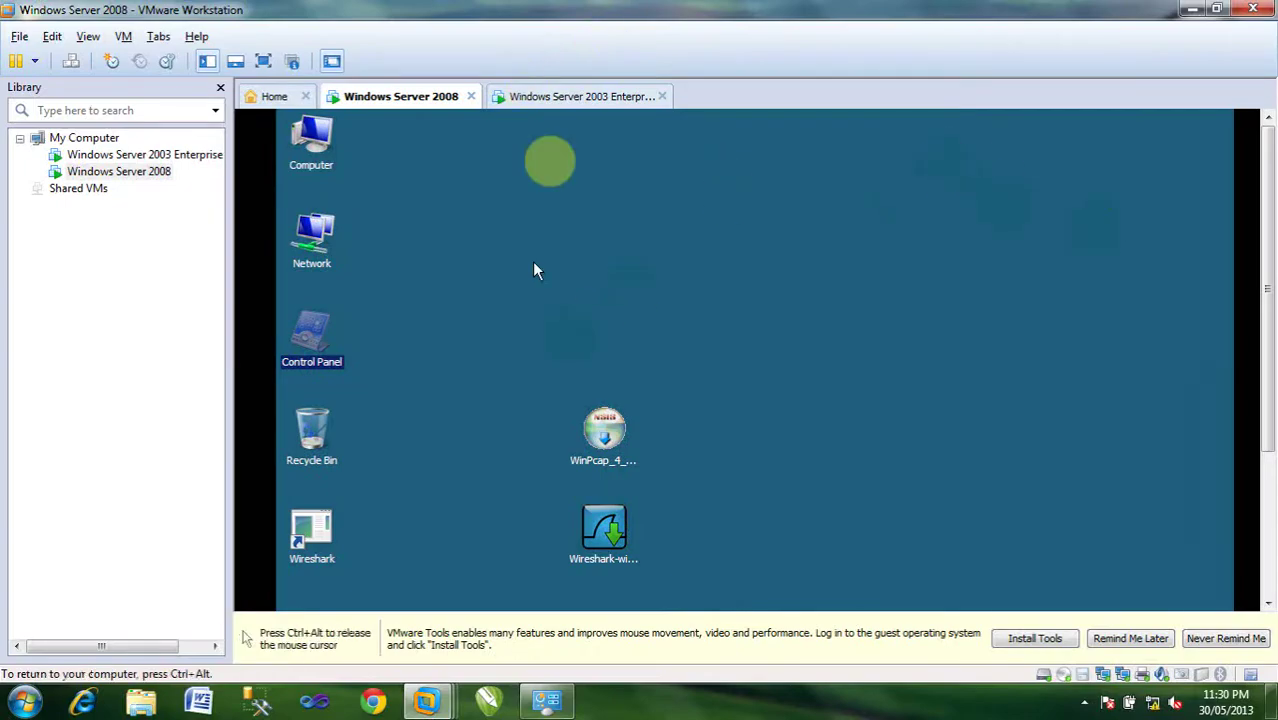
key("ctrl+alt")
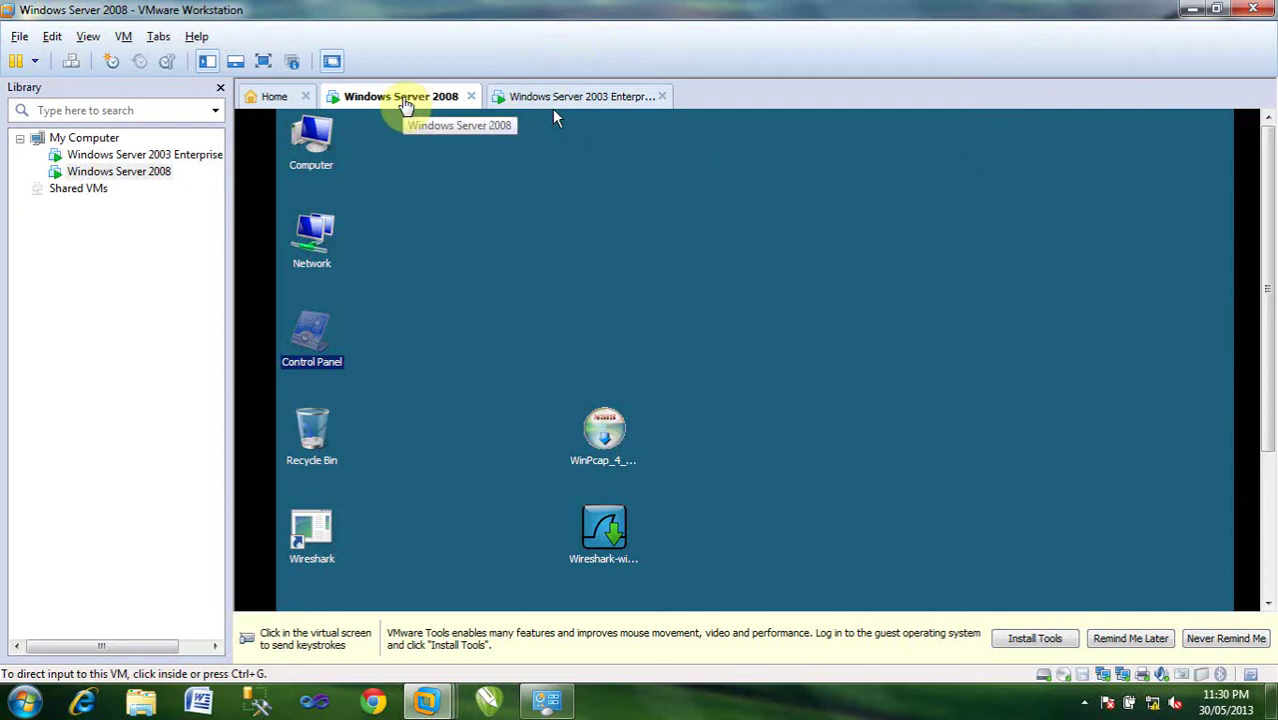
left_click(590, 96)
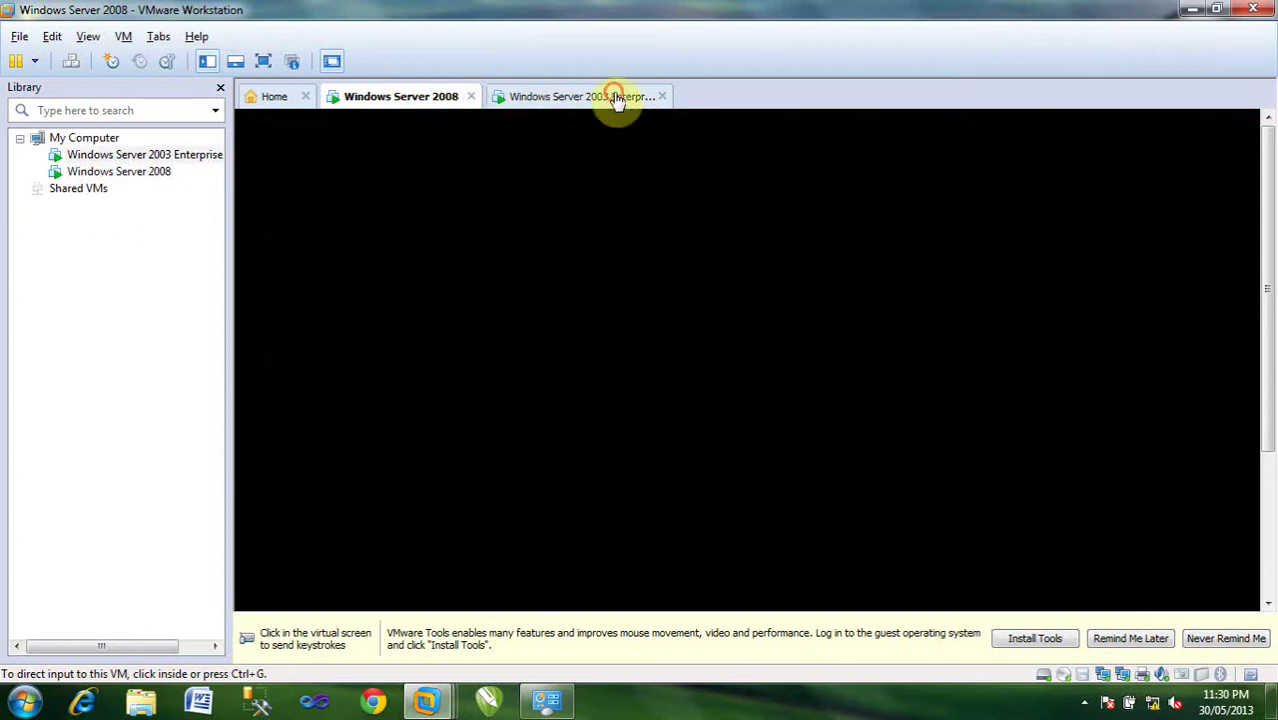
left_click(414, 96)
left_click(545, 97)
left_click(412, 97)
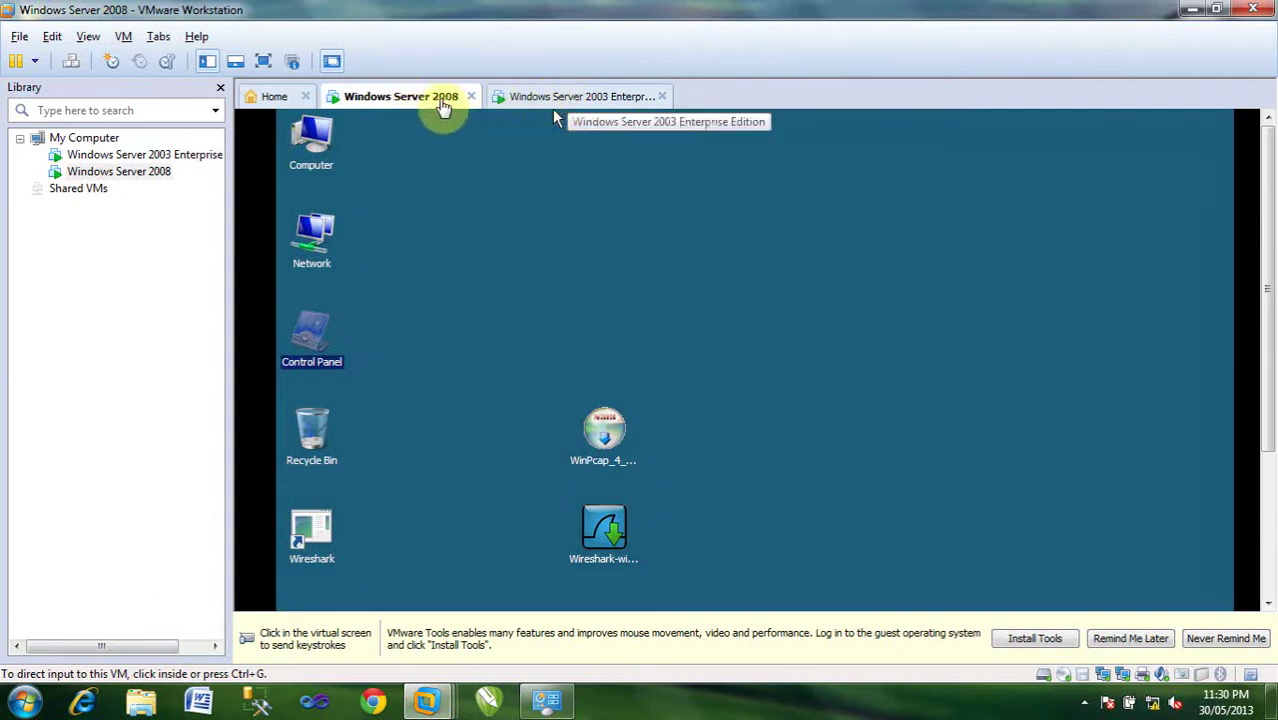
left_click(542, 271)
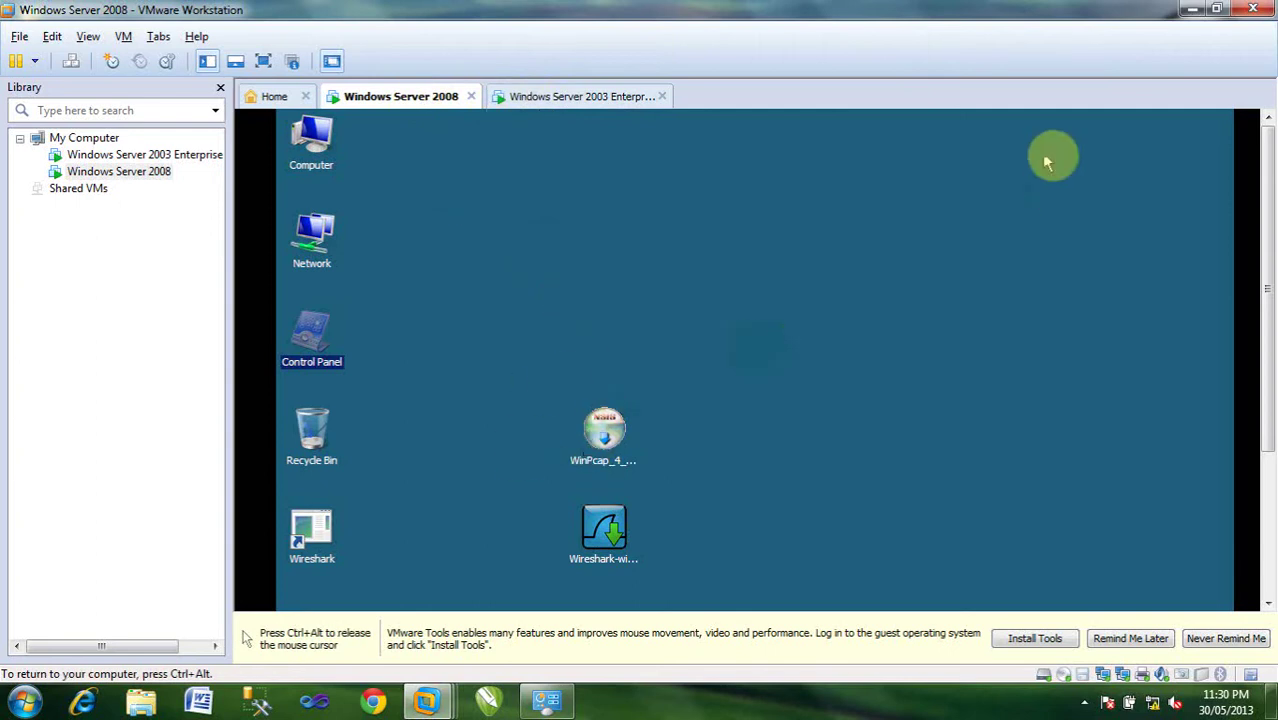
key("ctrl+alt")
right_click(1088, 705)
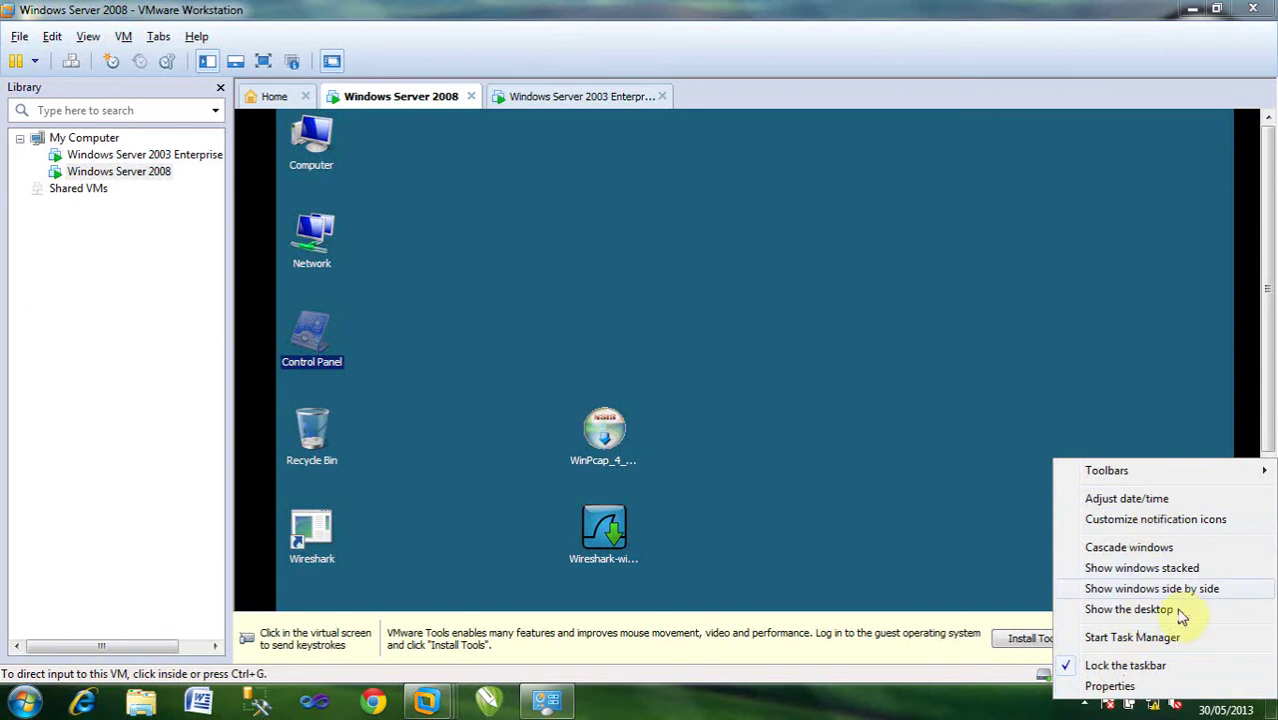
left_click(1005, 690)
left_click(1083, 707)
right_click(1113, 572)
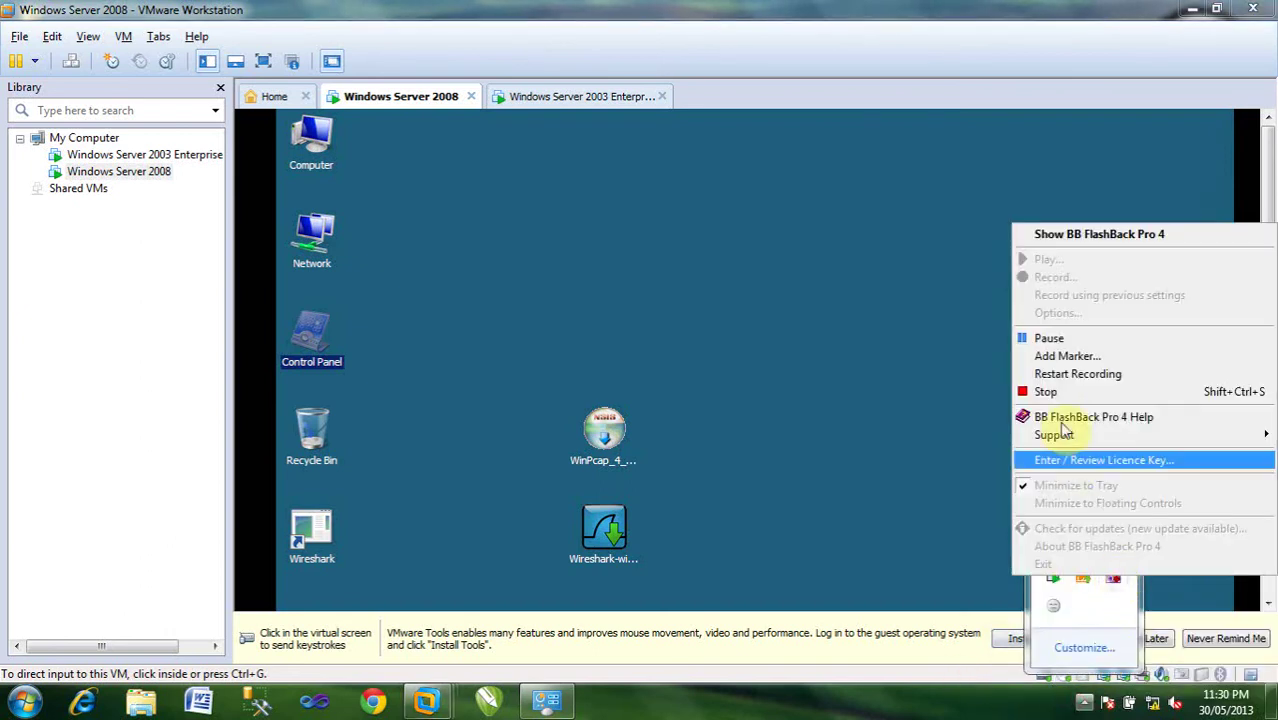